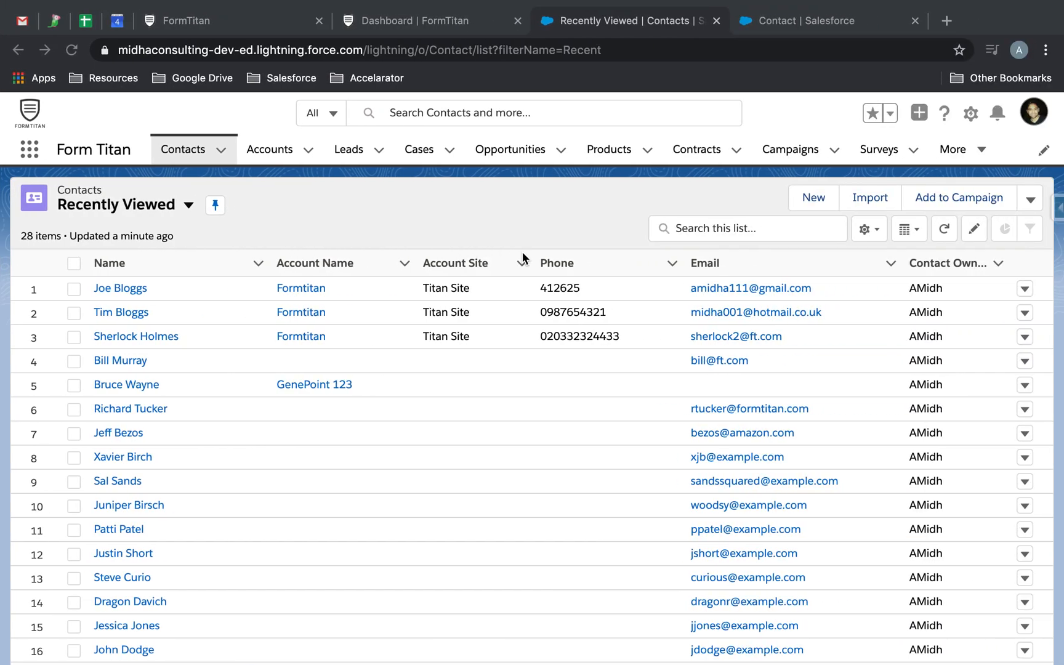
Open the first contact's record from Salesforce's Recently Viewed Contacts list.
left_click(239, 25)
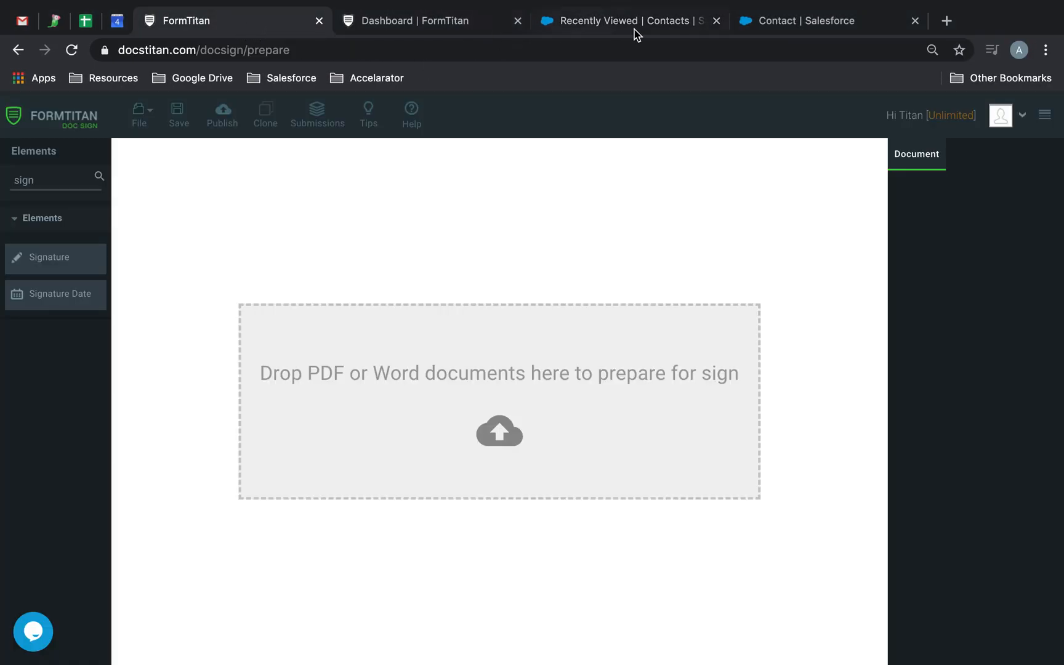
left_click(763, 32)
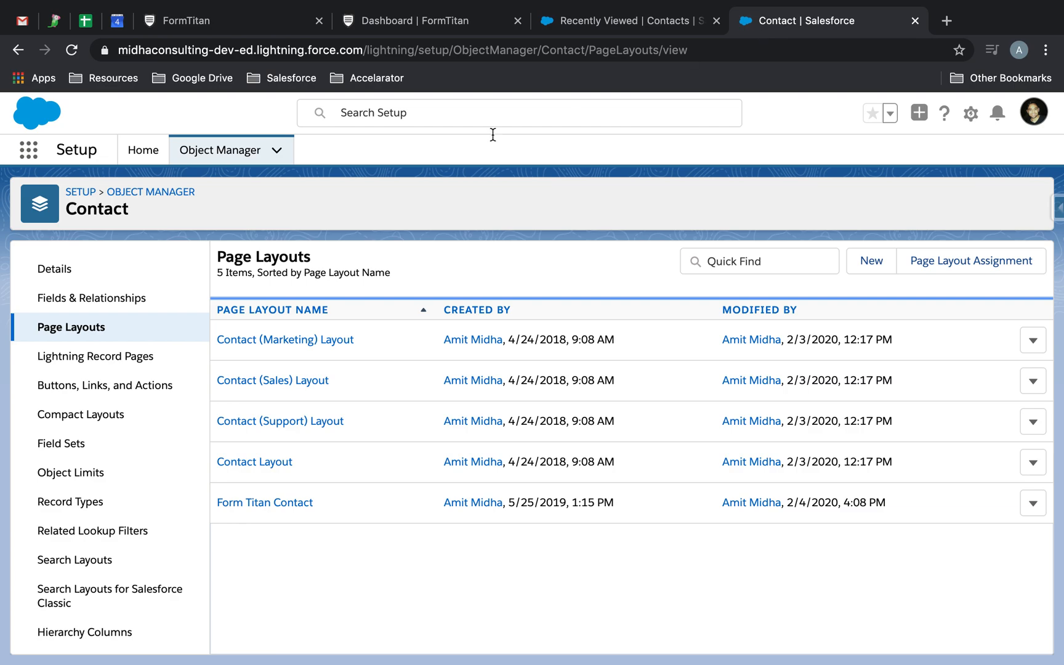
left_click(627, 24)
left_click(126, 288)
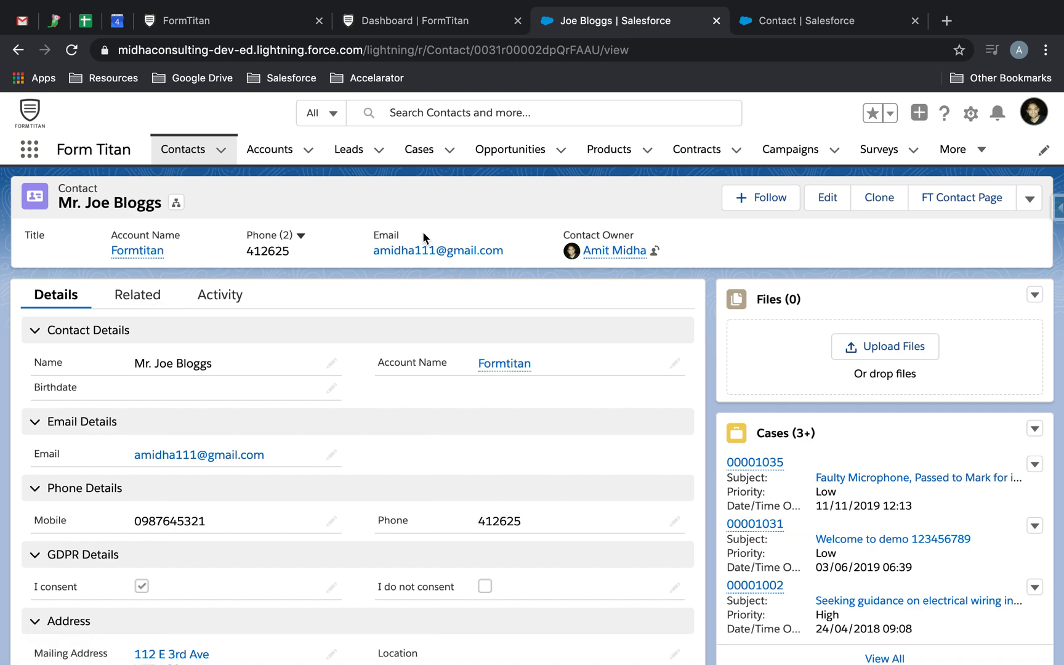
Confirm the contact's Titan Sign Tracking and Titan Sign Documents related lists are empty, then return to FormTitan.
left_click(172, 296)
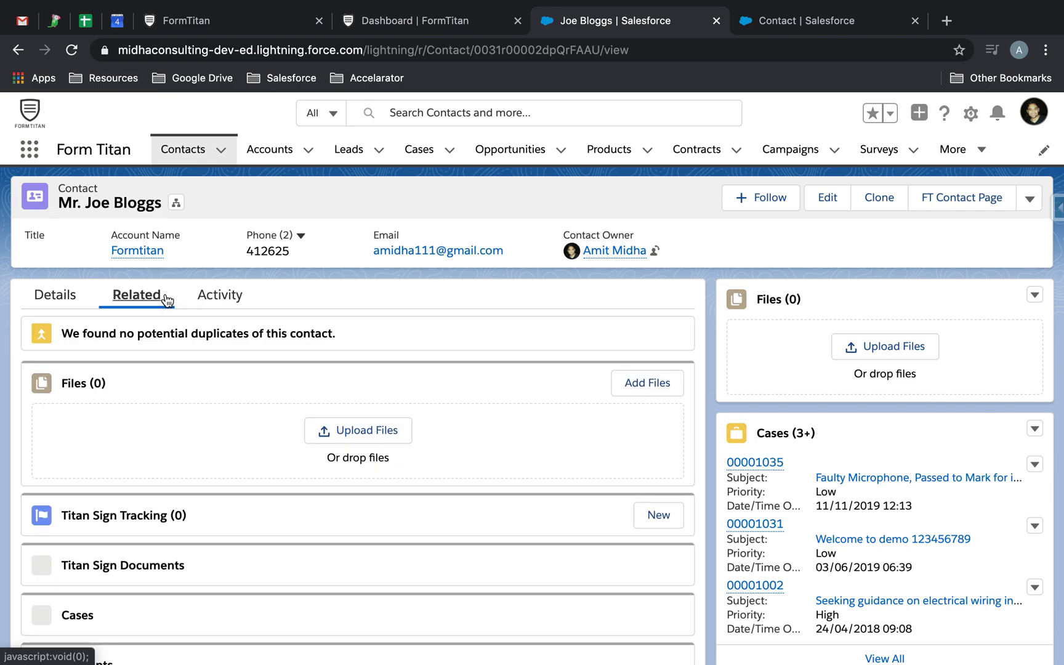
scroll(173, 405, "down", 4)
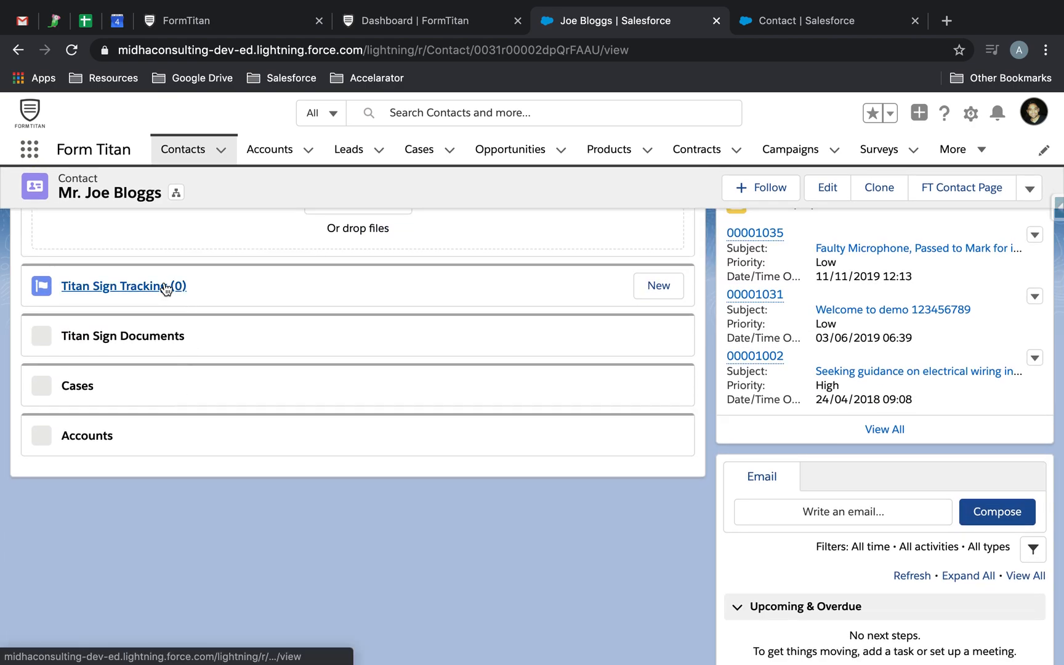
scroll(160, 287, "up", 1)
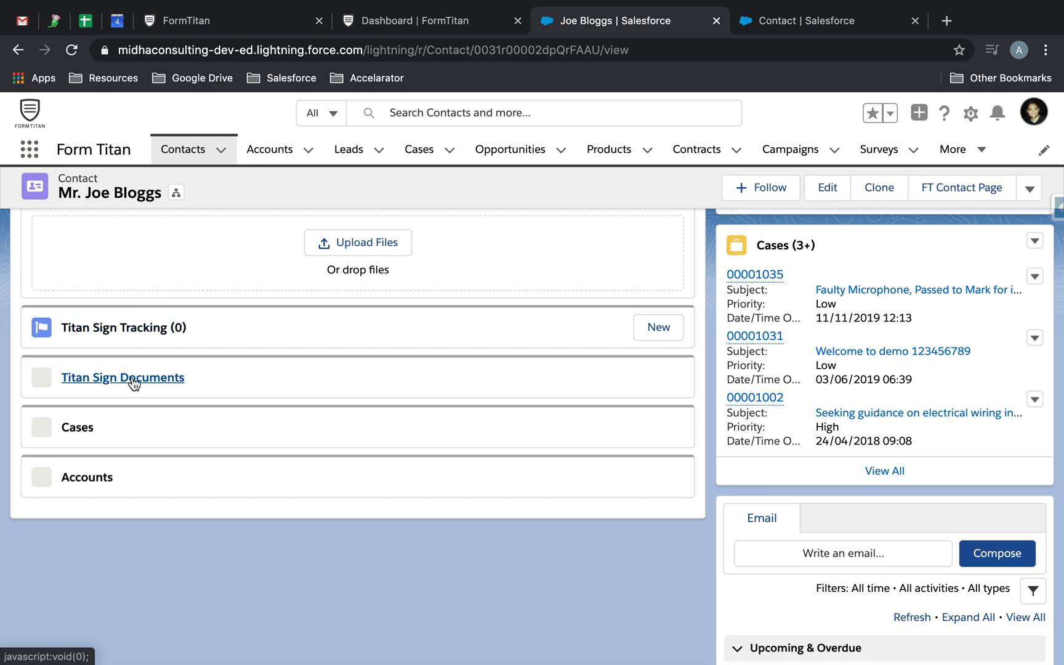
scroll(133, 329, "up", 2)
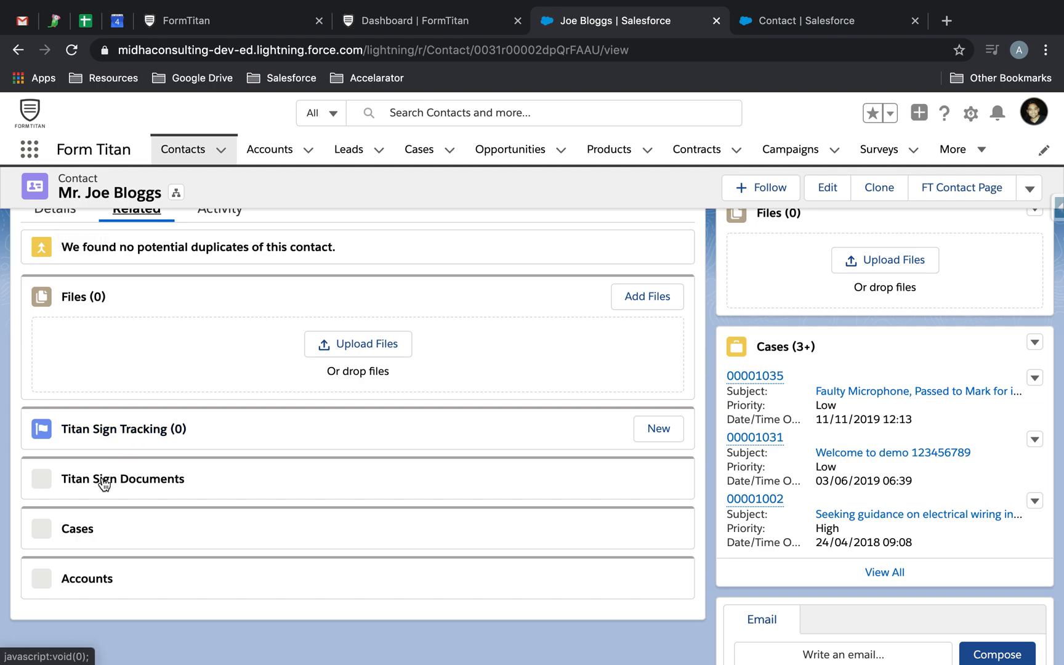
scroll(146, 401, "up", 2)
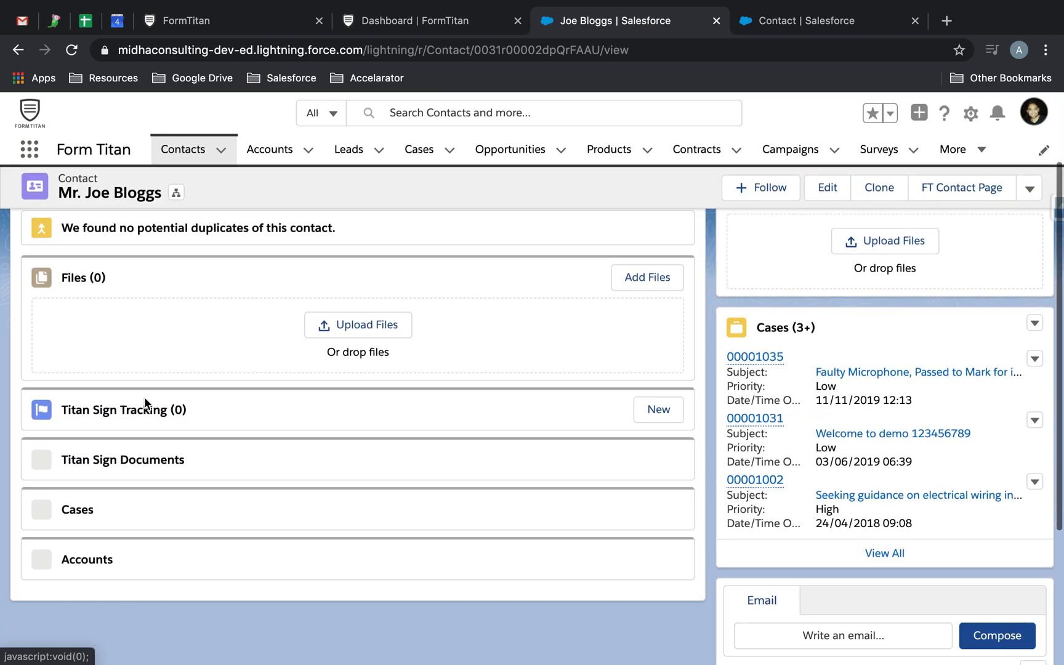
scroll(136, 388, "up", 2)
left_click(66, 274)
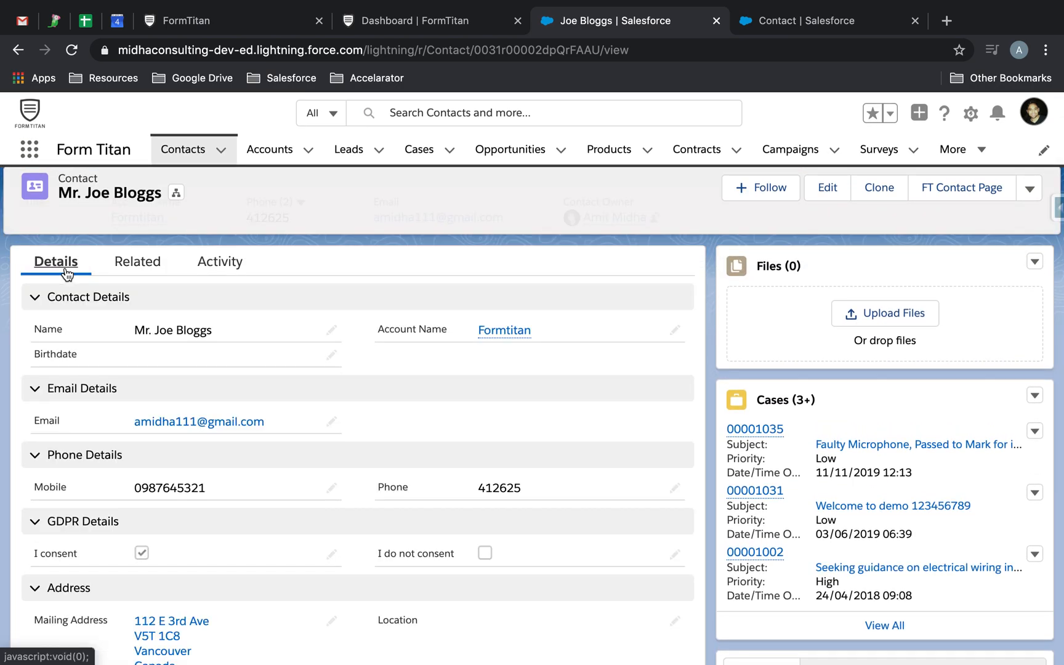
left_click(136, 263)
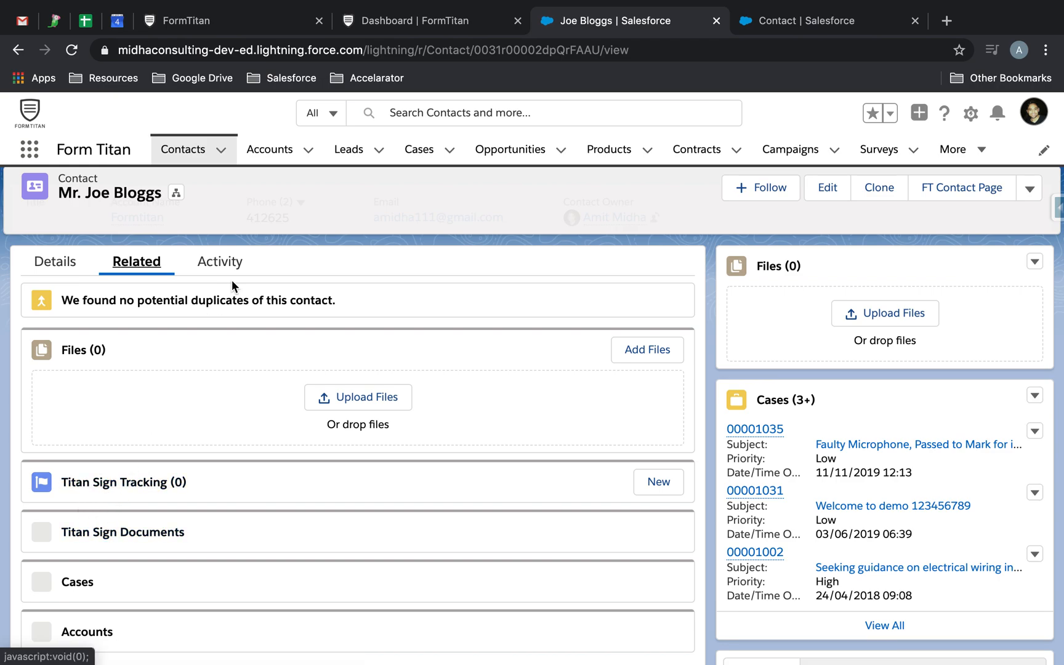
left_click(214, 21)
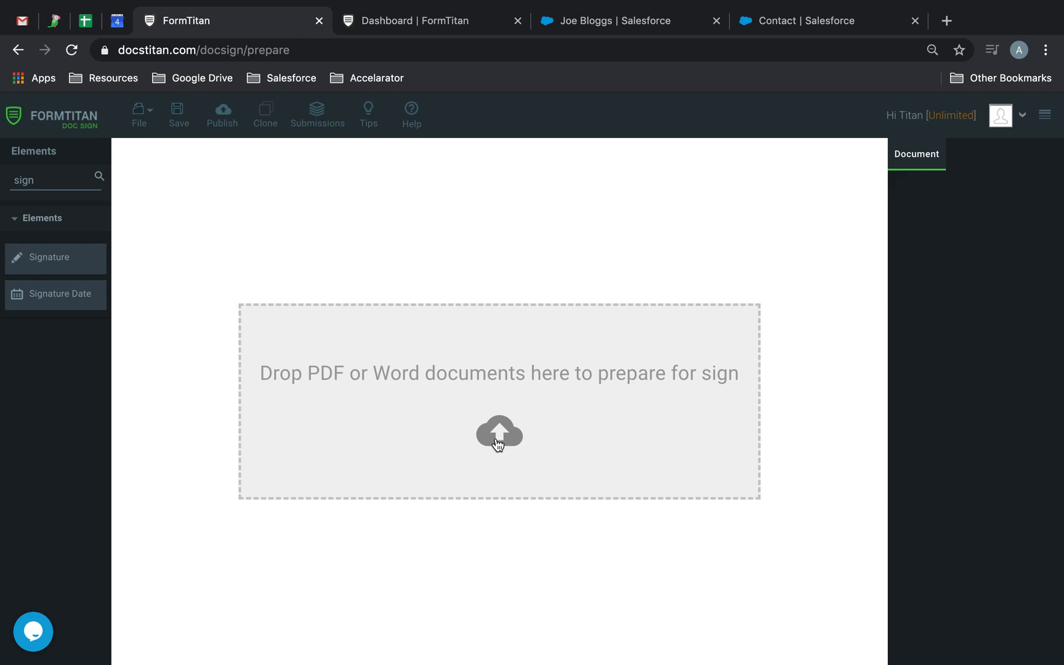
Upload Doc Sign Demo Agreement.pdf into FormTitan Doc Sign.
left_click(498, 442)
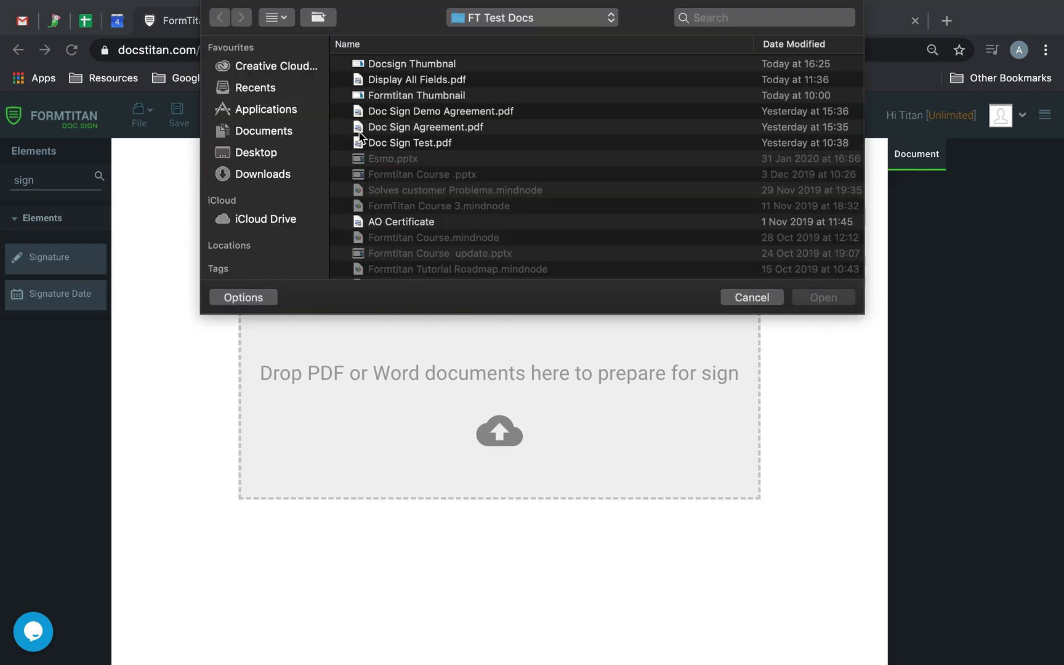
double_click(454, 113)
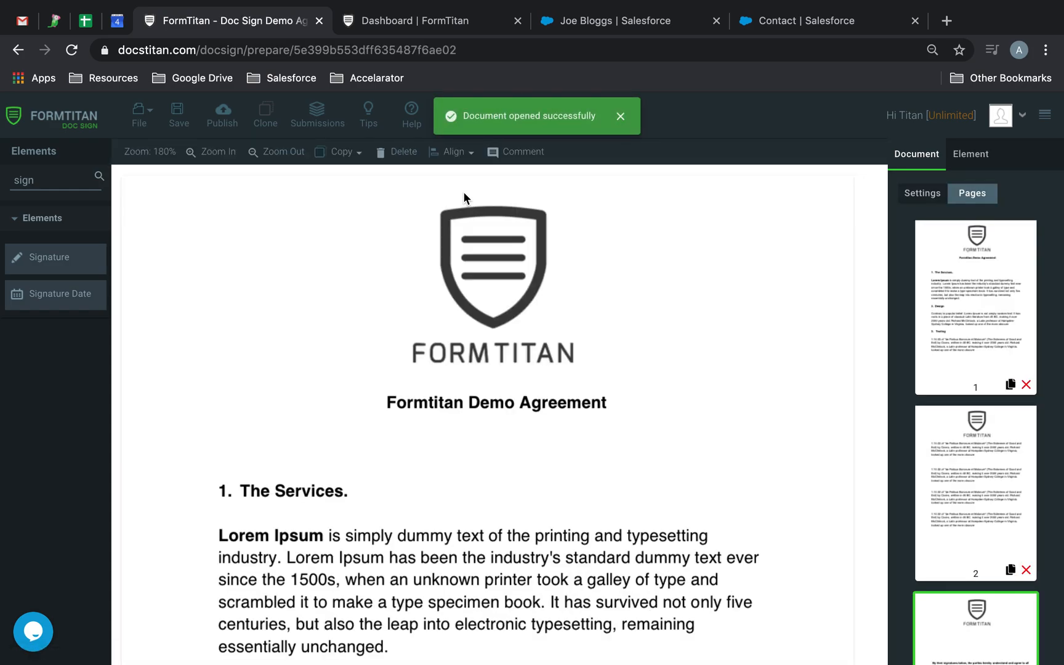
scroll(468, 364, "down", 20)
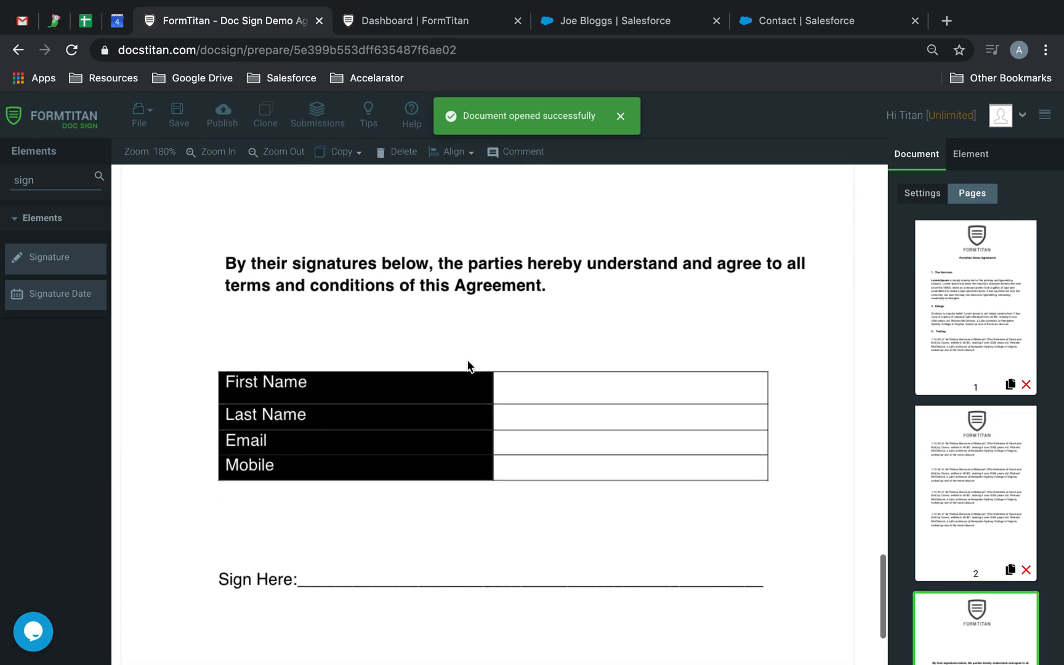
Rename the document to 'Tracking Demo Document' in its settings and save it.
left_click(924, 193)
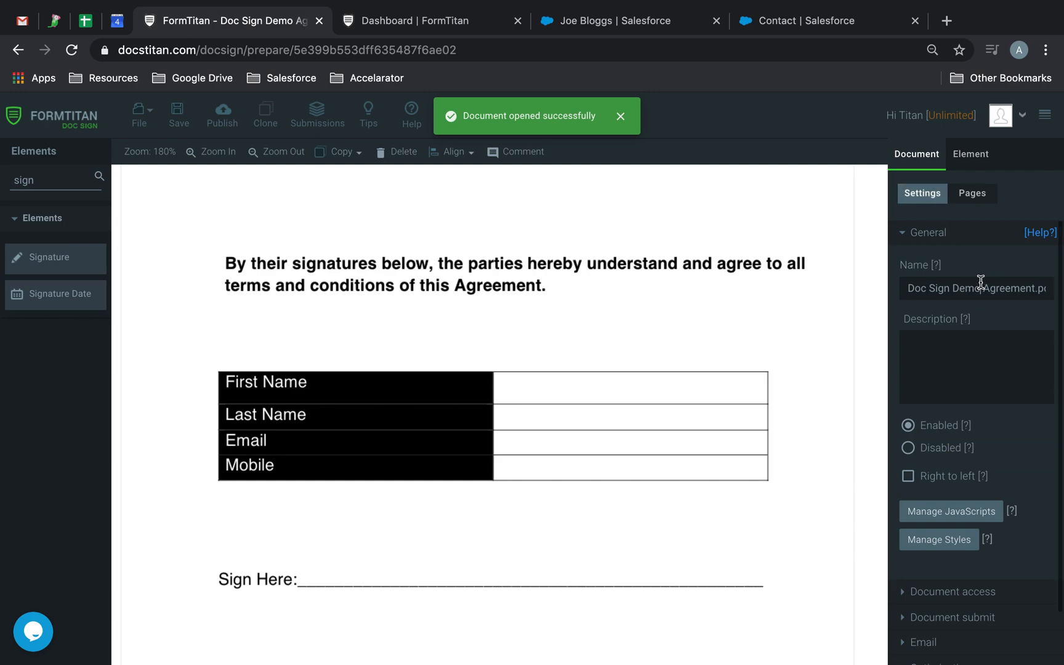
left_click(981, 287)
key("ctrl+a")
key("BackSpace")
type("Tracking ")
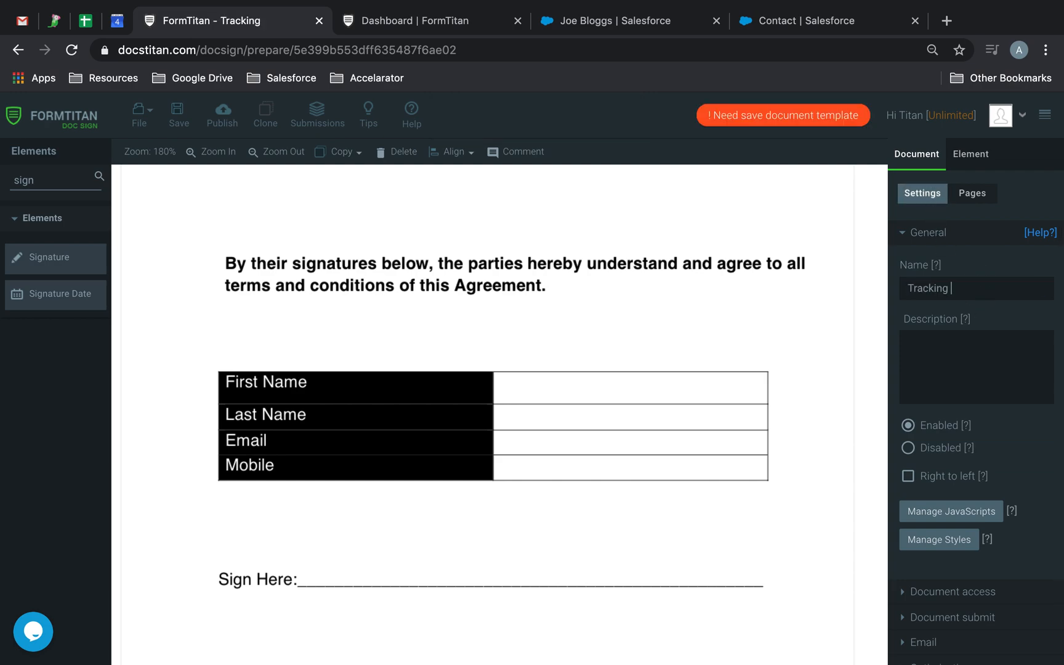
type("Demo DOcument")
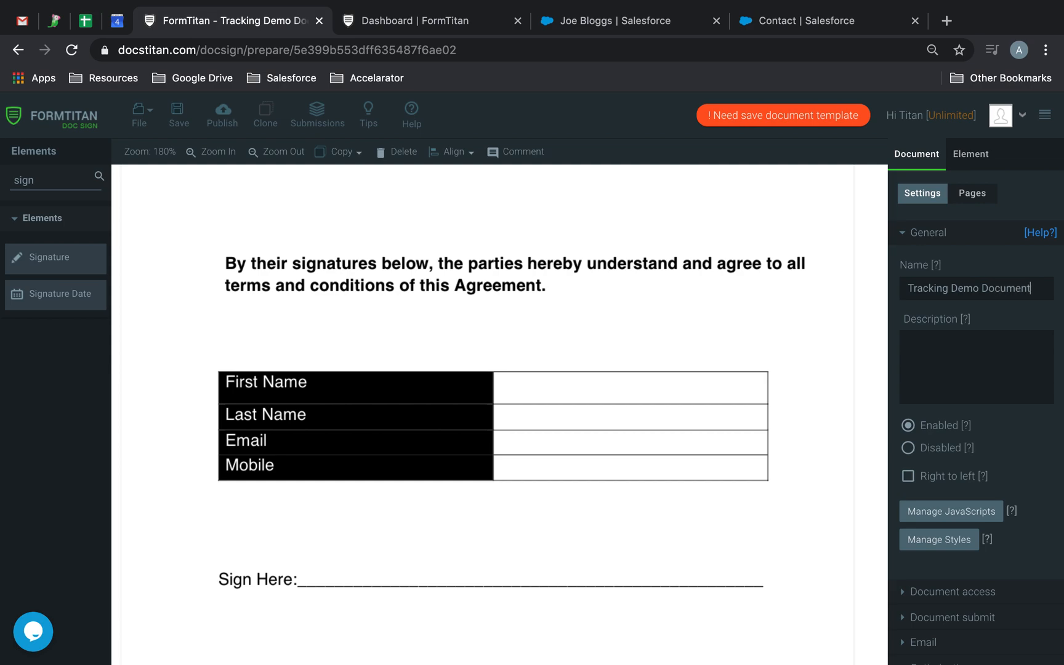
left_click(176, 114)
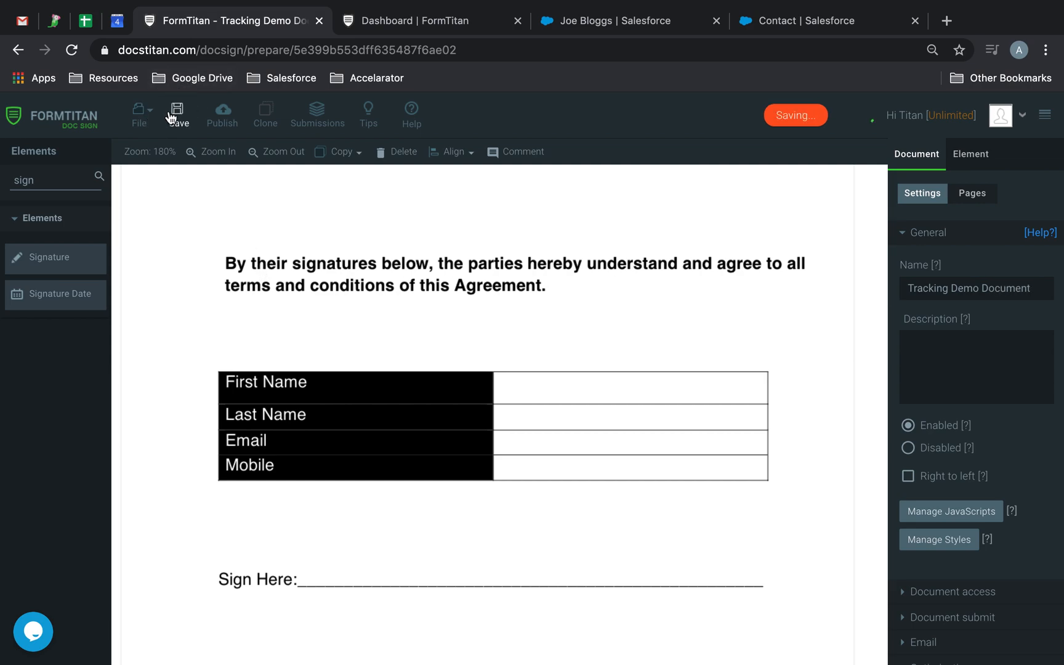
Place a text field with its label hidden in the First Name cell, sized to fit.
left_click_drag(49, 180, 2, 177)
type("text")
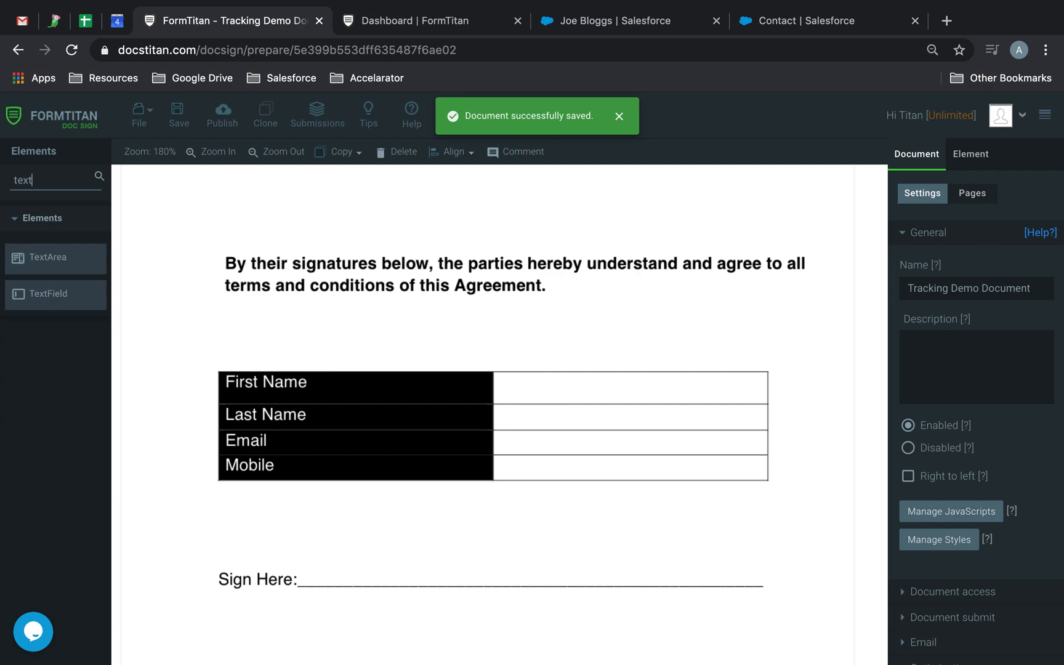
left_click_drag(52, 296, 546, 349)
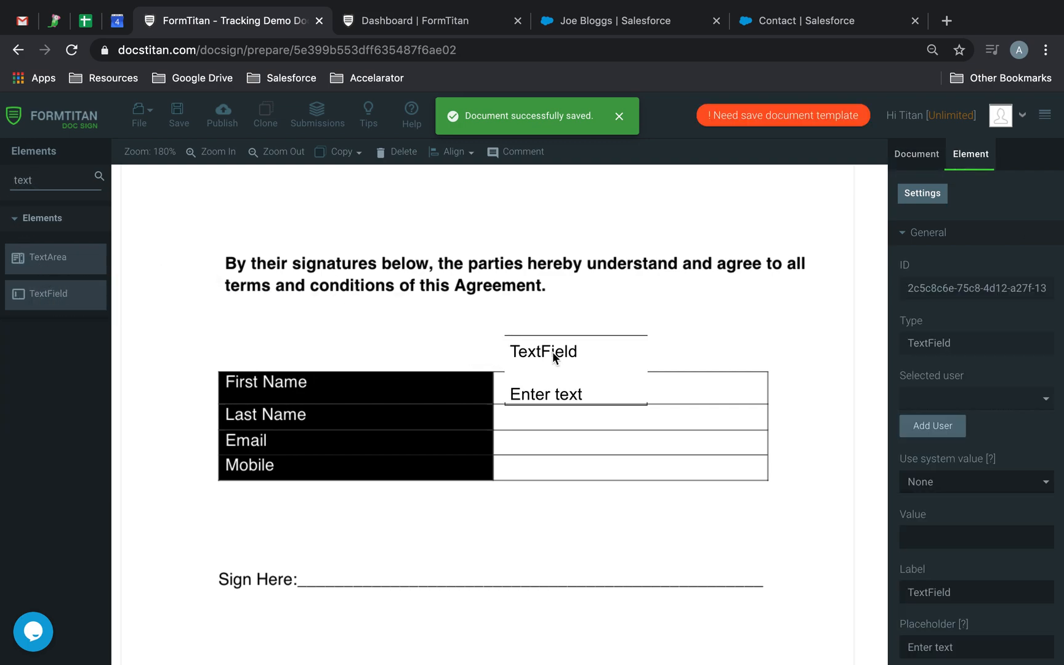
left_click_drag(646, 404, 770, 359)
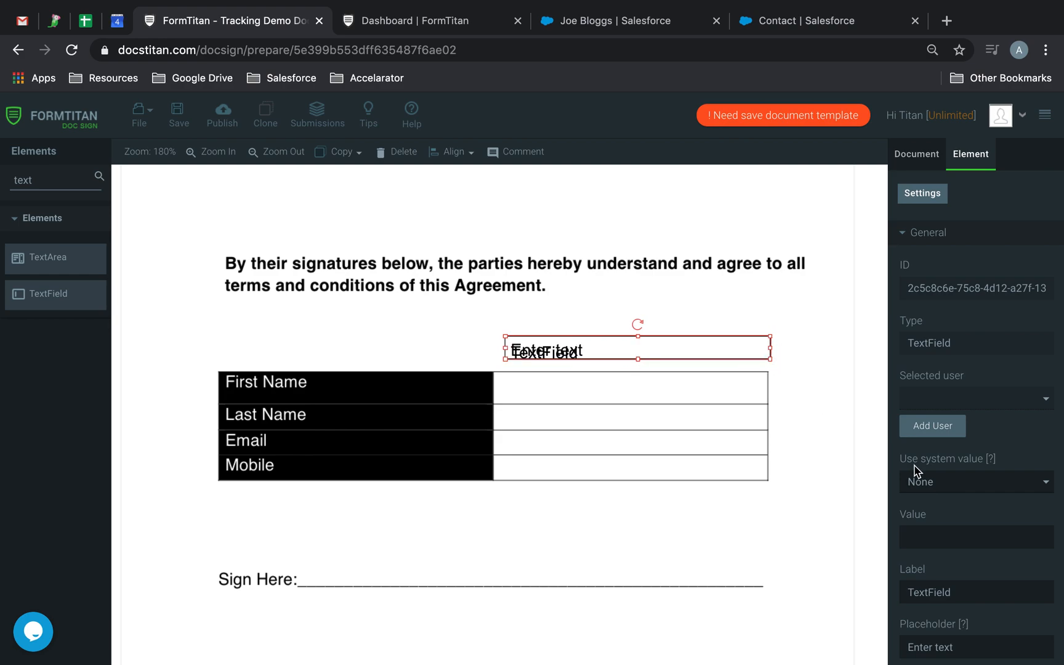
scroll(924, 492, "down", 2)
left_click(950, 557)
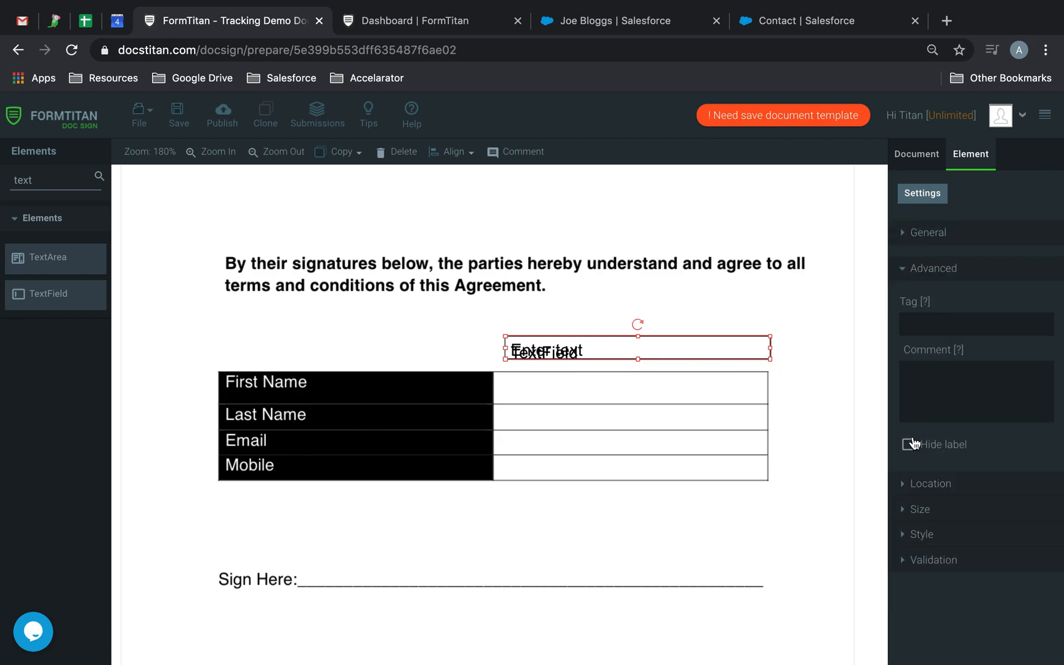
left_click(908, 444)
left_click_drag(718, 349, 710, 390)
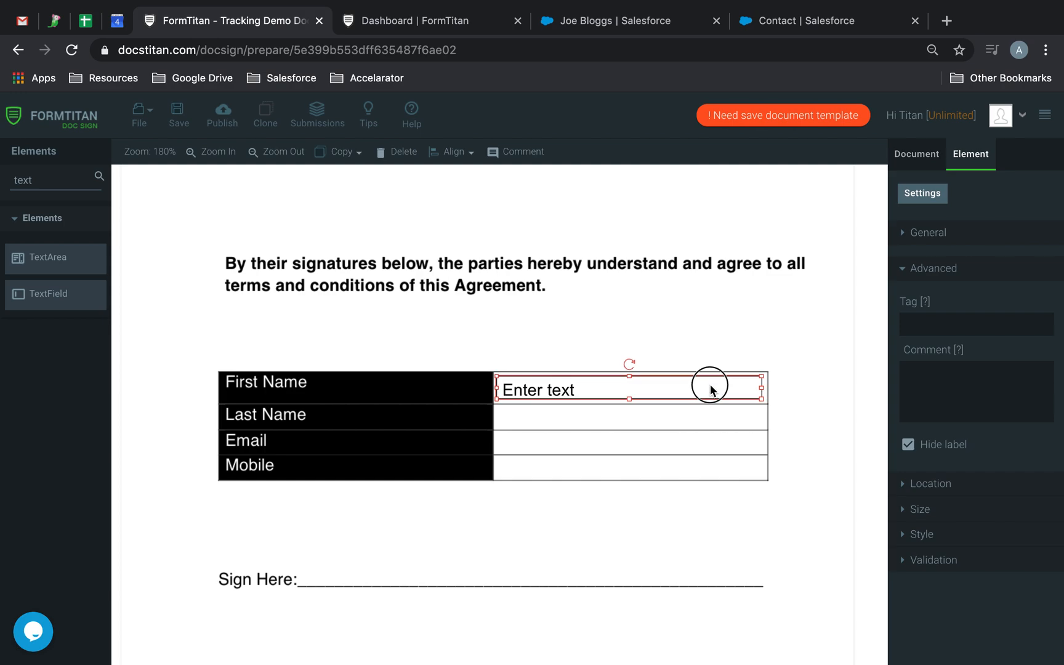
Paste copies of the text field into the Last Name, Email and Mobile cells.
key("super+v")
left_click_drag(692, 405, 688, 446)
key("super+v")
left_click(693, 504)
left_click(662, 411)
key("super+v")
left_click_drag(660, 484, 660, 467)
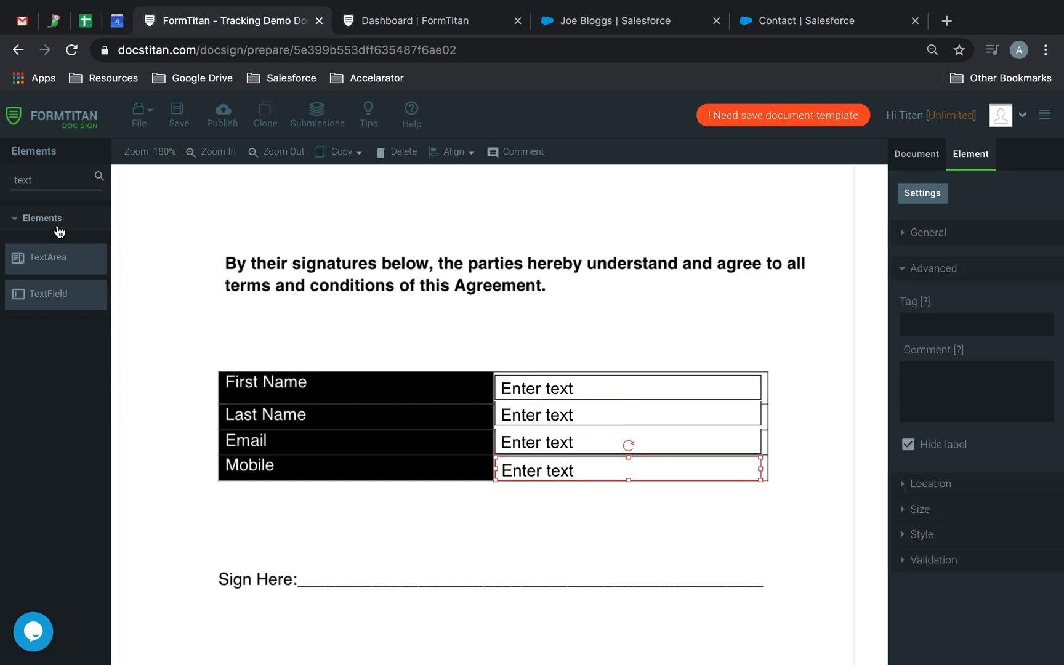
Add a Signature field and stretch it over the Sign Here line.
double_click(52, 180)
type("sign")
mouse_move(34, 256)
left_mouse_down()
mouse_move(344, 468)
mouse_move(339, 499)
left_mouse_up()
left_click(440, 532)
mouse_move(439, 532)
left_mouse_down()
mouse_move(408, 554)
mouse_move(641, 558)
mouse_move(752, 580)
left_mouse_up()
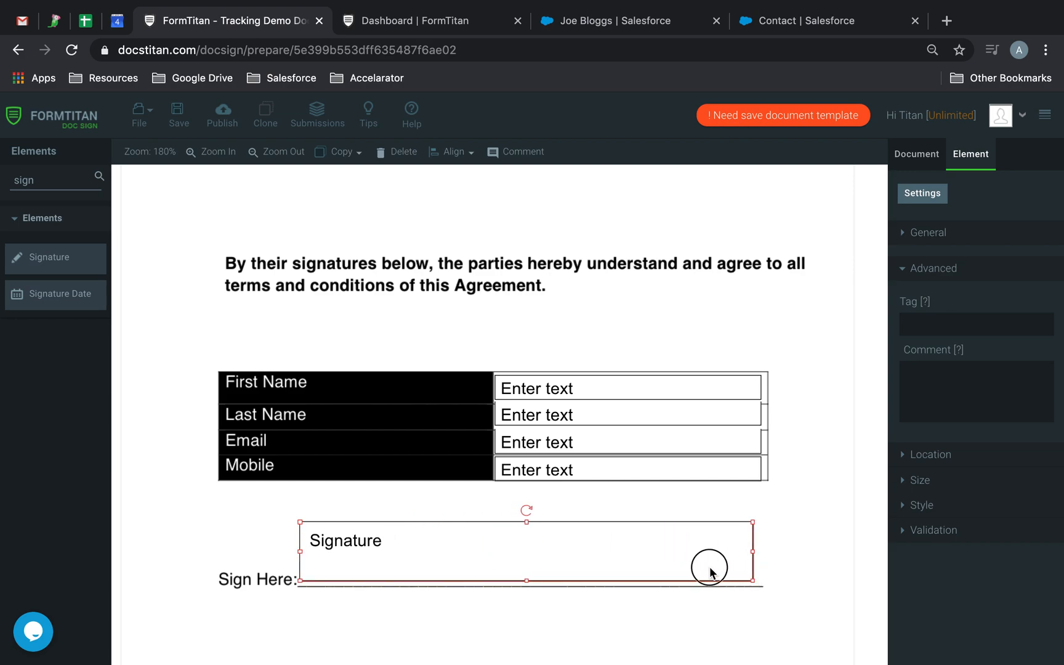
Review the four table text fields' tags and give the Mobile field the tag 'mobile'.
left_click(791, 535)
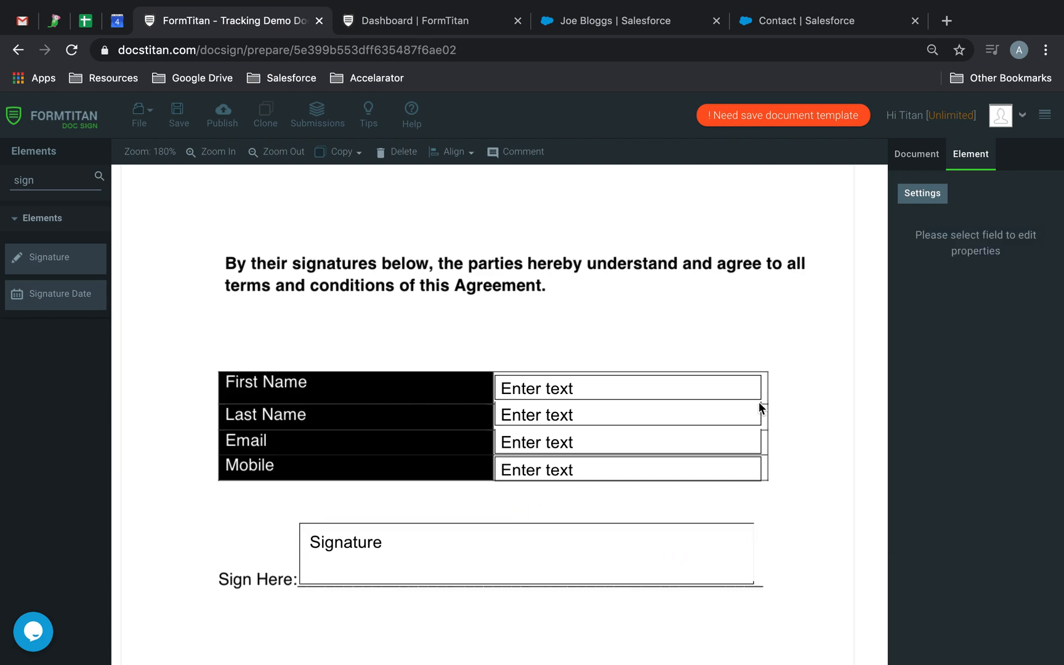
left_click(741, 388)
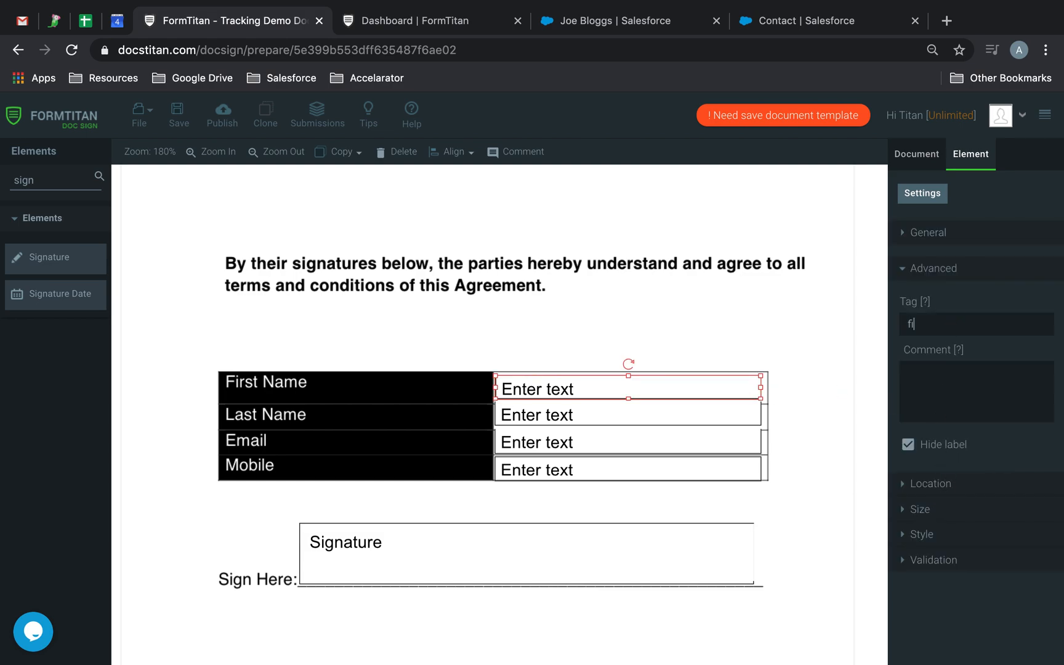
left_click(671, 413)
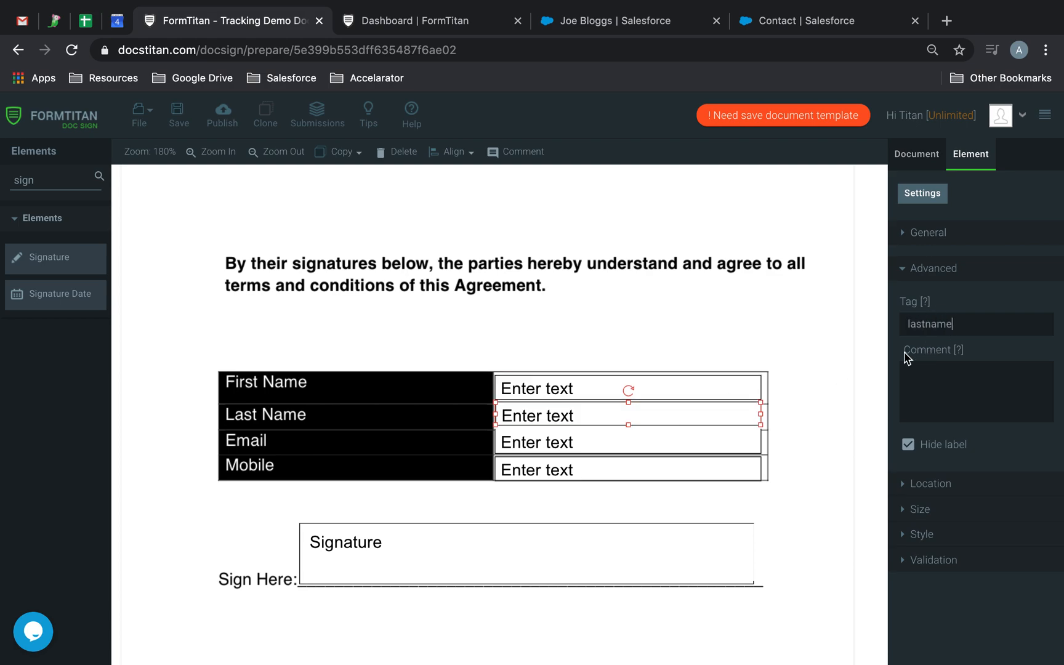
left_click(696, 434)
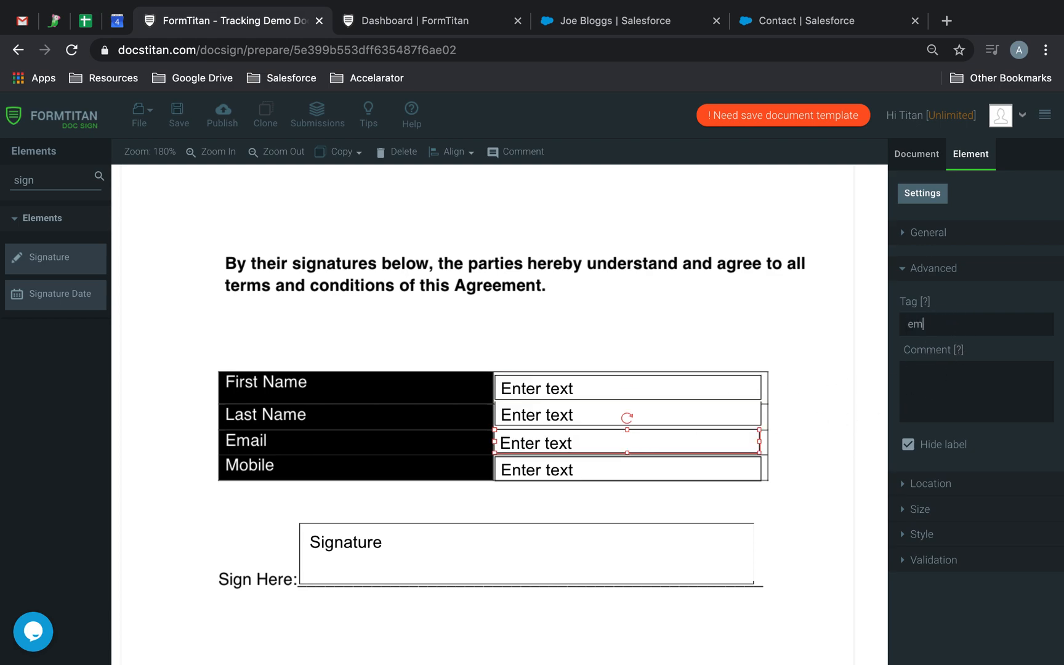
left_click(672, 472)
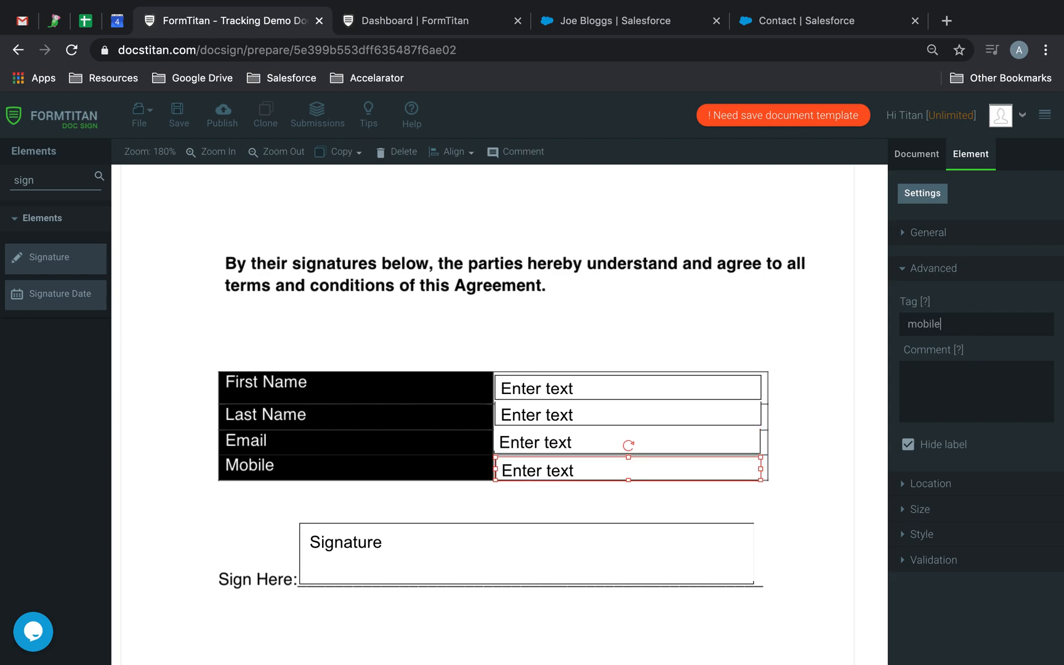
left_click(925, 234)
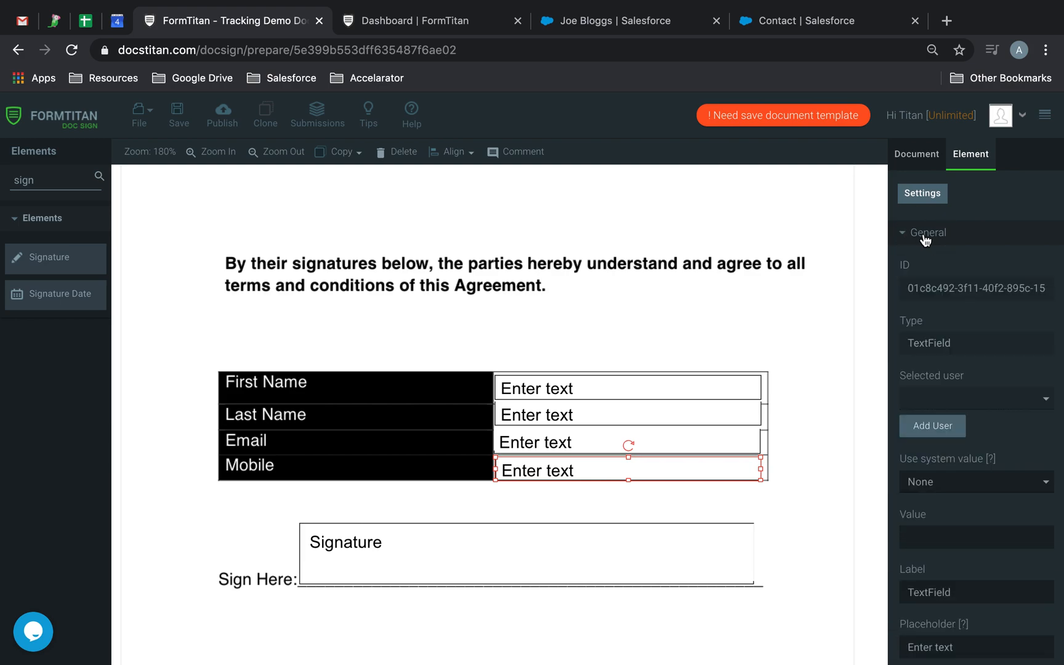
Set the document's access to Dynamic.
left_click(946, 429)
scroll(911, 545, "down", 2)
scroll(911, 545, "up", 2)
left_click(951, 351)
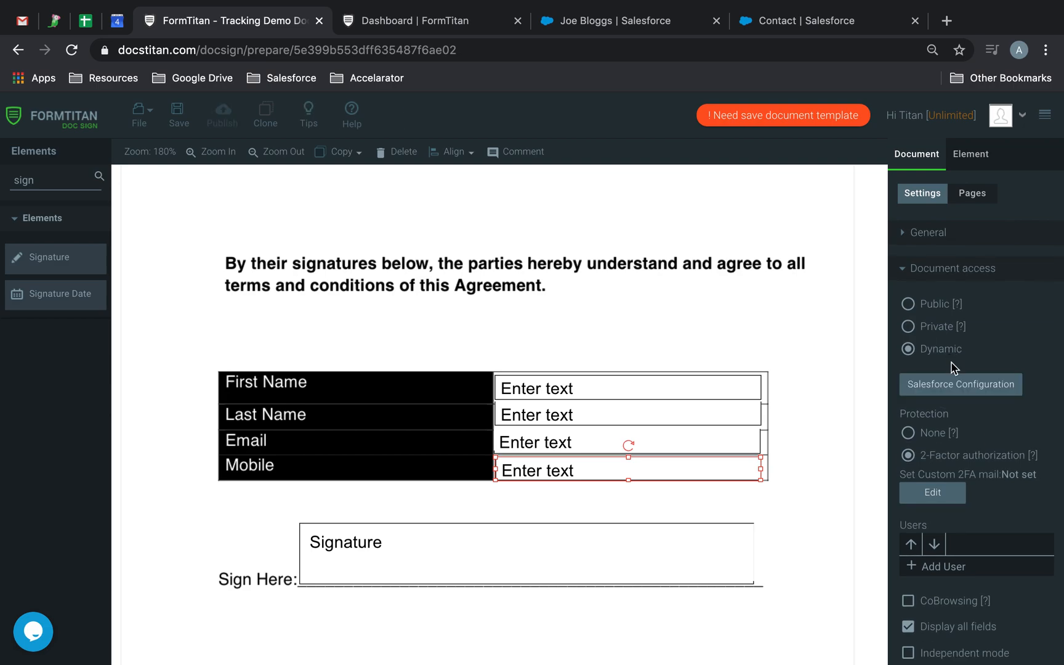
Link the document to the Salesforce Contact object with Salesforce button allowed, and add signer User 1.
left_click(951, 383)
left_click(333, 354)
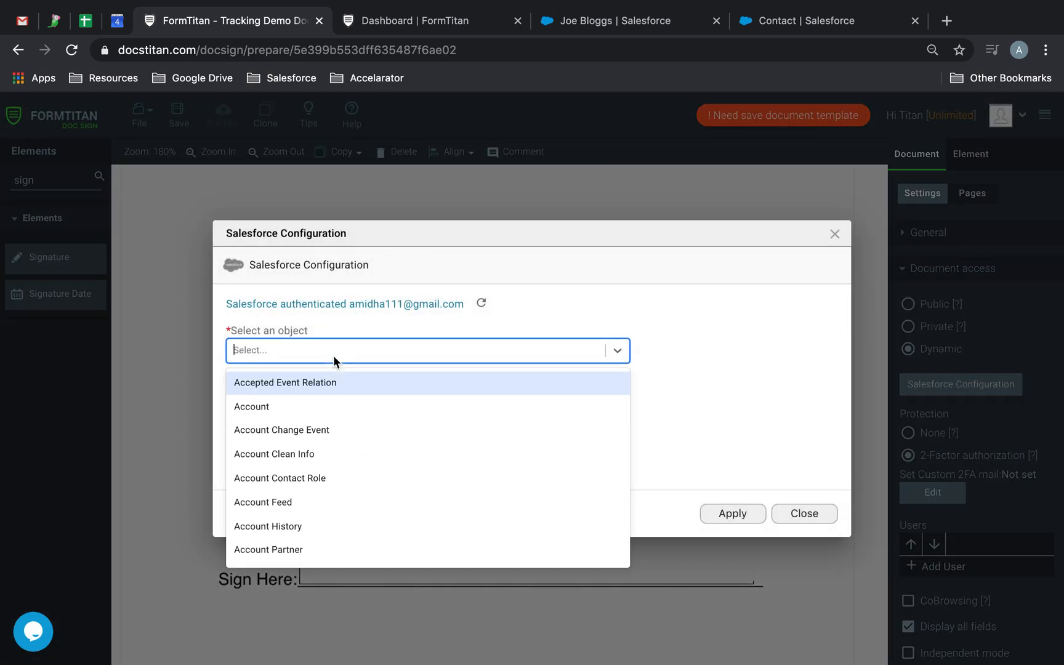
type("cont")
left_click(256, 456)
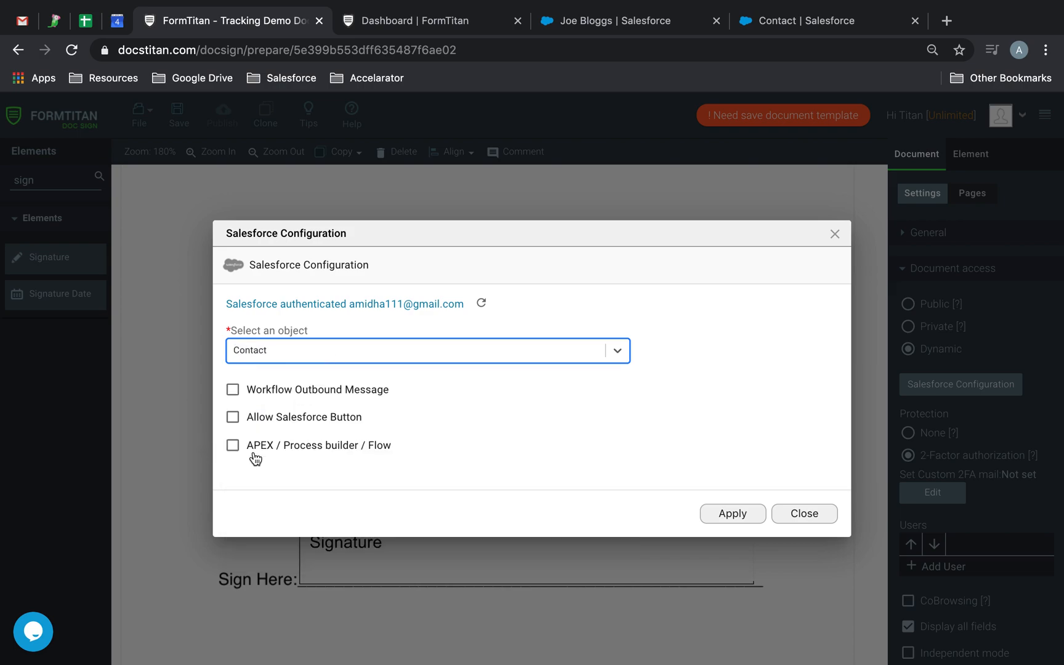
left_click(233, 417)
left_click(740, 516)
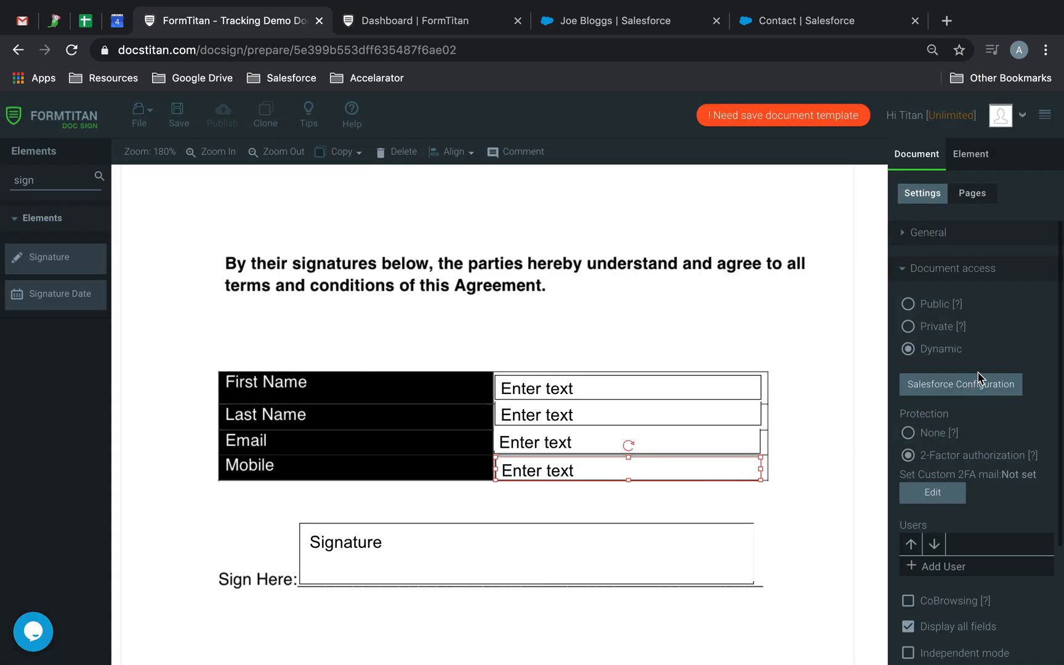
left_click(916, 570)
type("User 1")
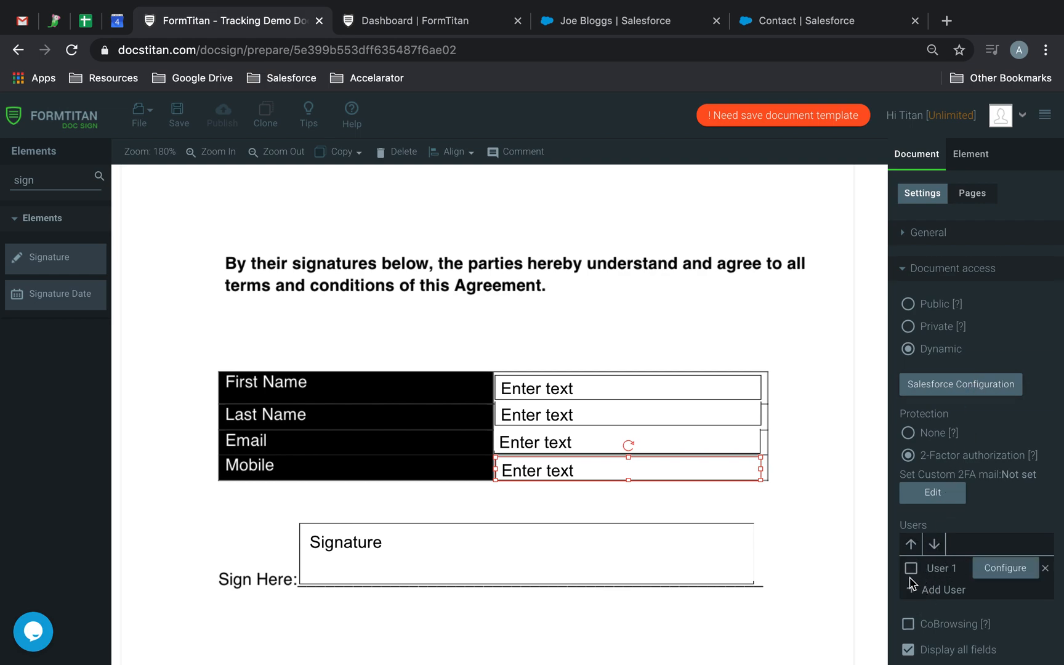
Enable User 1 and add Contact as its Salesforce object.
left_click(910, 569)
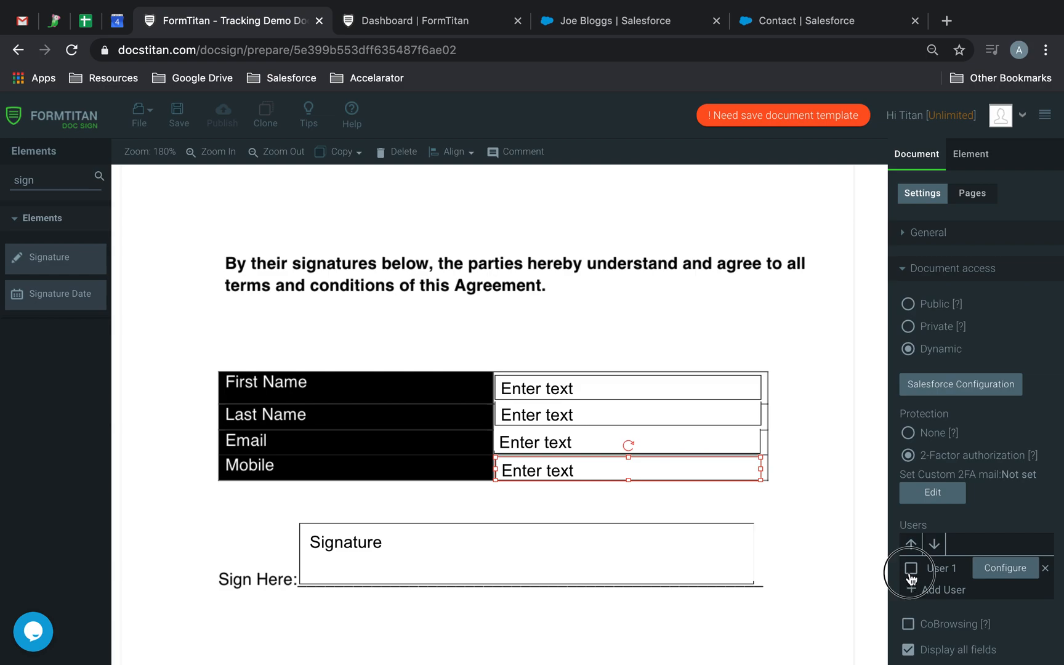
left_click(1020, 568)
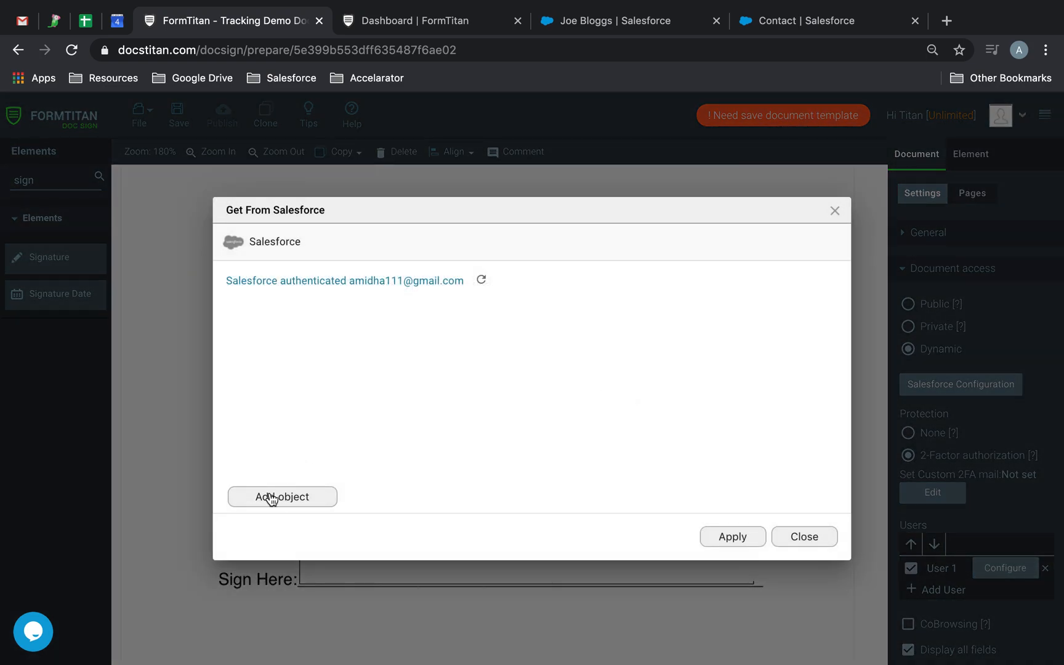
left_click(271, 498)
left_click(310, 389)
type("co")
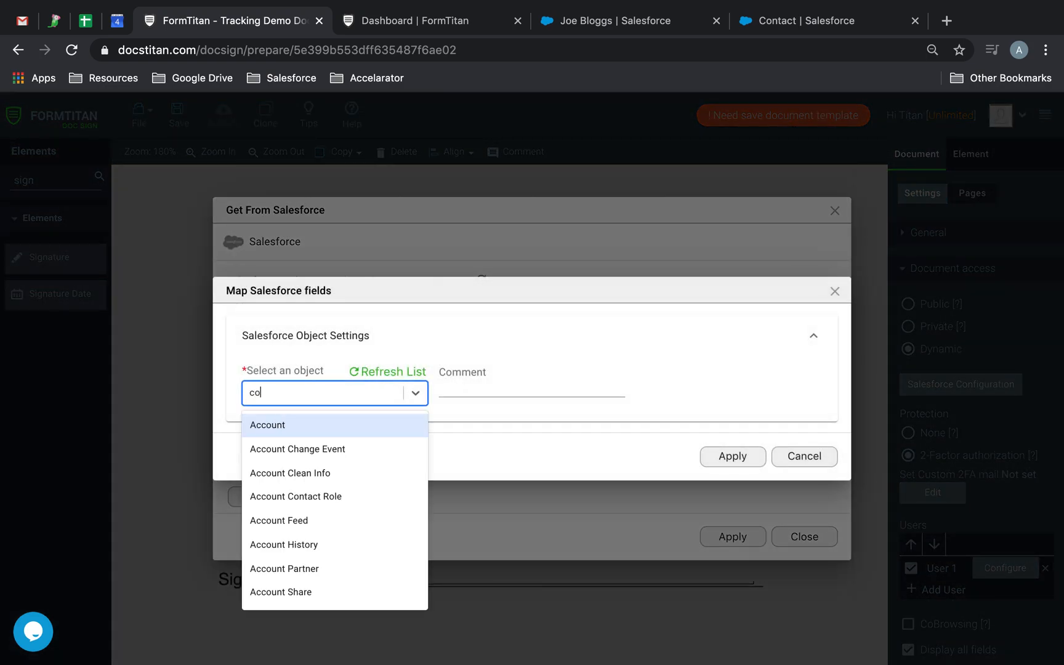
type("nt")
left_click(280, 494)
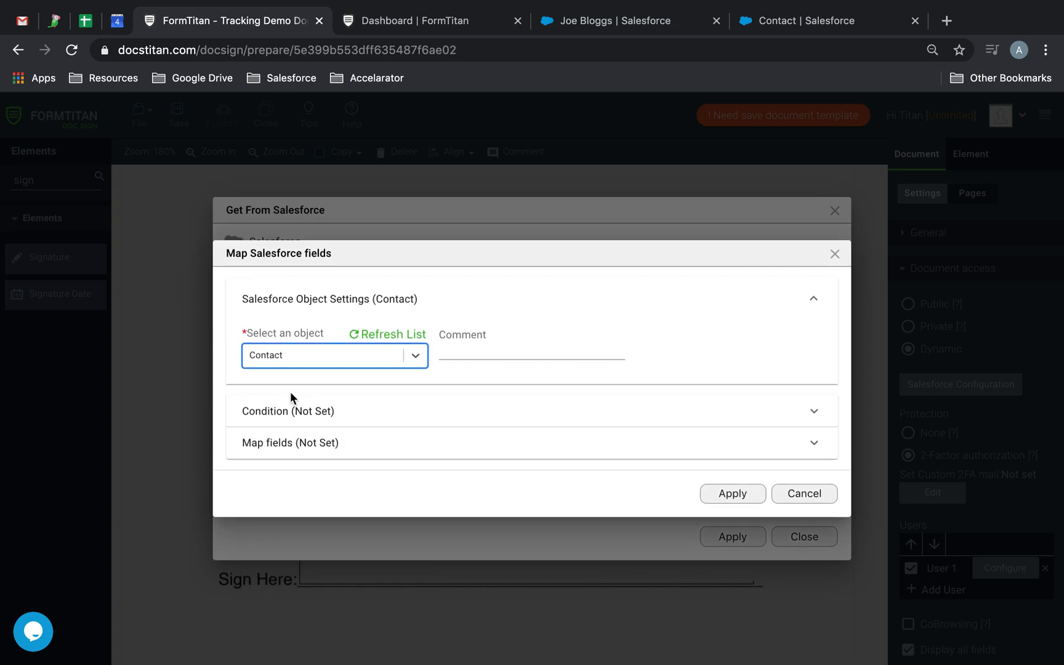
Set User 1's condition to Contact ID Equals Record ID.
left_click(287, 411)
left_click(315, 396)
left_click(313, 269)
left_click(261, 345)
left_click(436, 278)
left_click(437, 330)
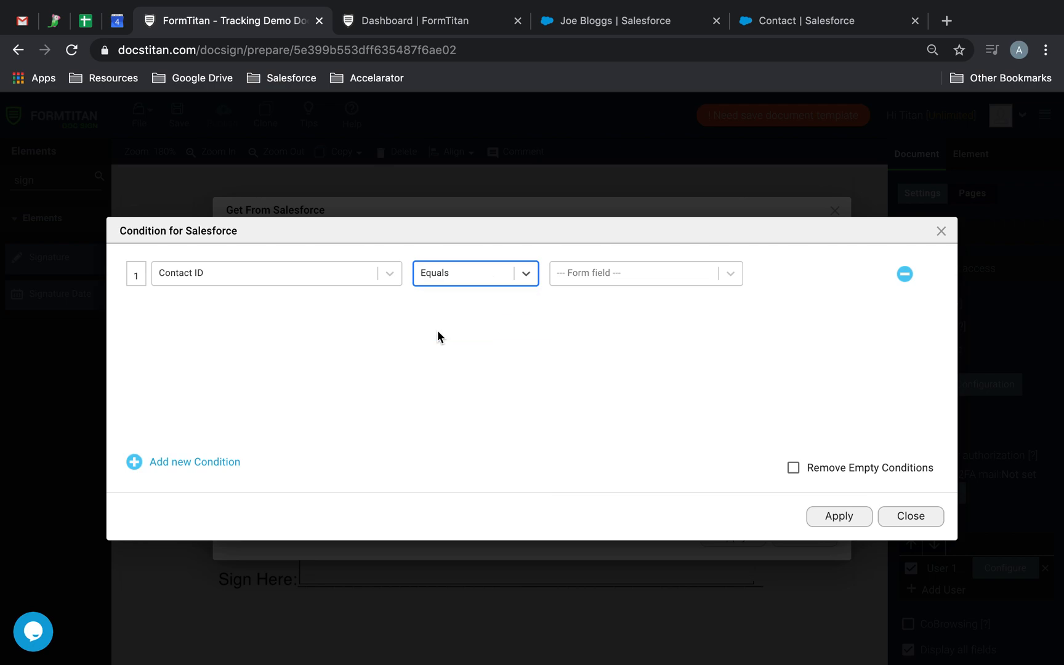
left_click(576, 273)
left_click(579, 306)
left_click(835, 516)
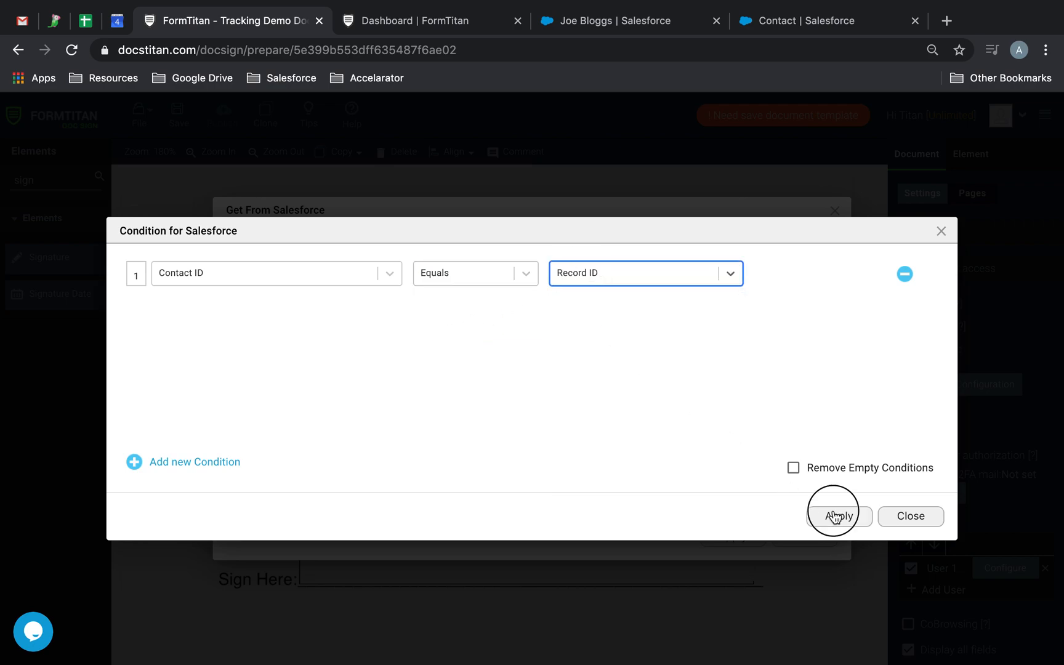
Map User 1's First Name, Last Name and Email to the Contact fields and finish.
left_click(306, 466)
left_click(334, 433)
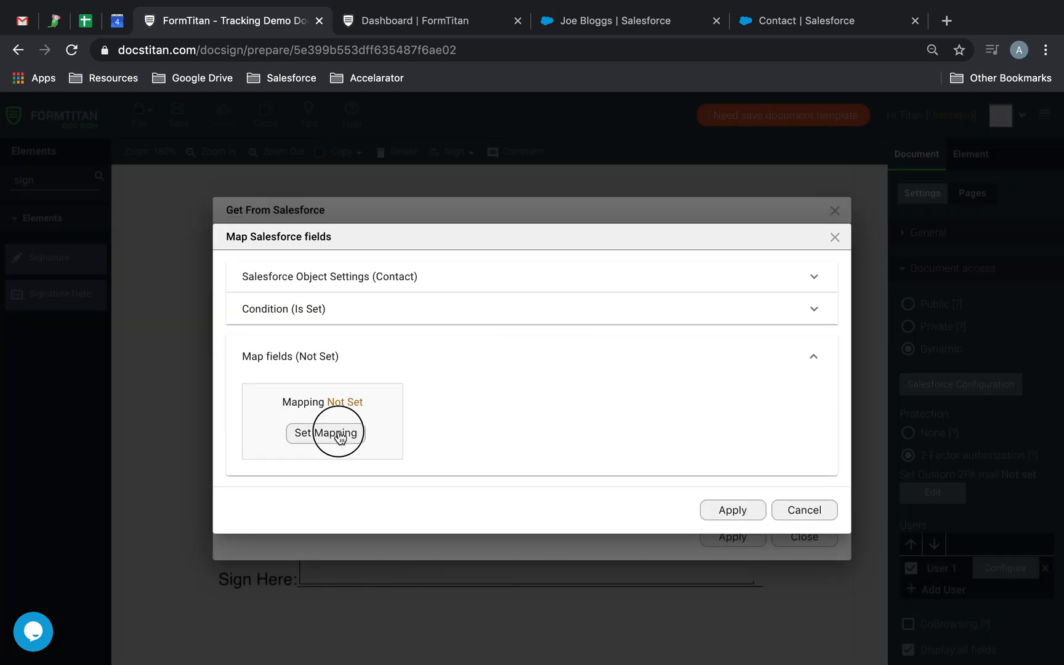
left_click(449, 349)
type("fir")
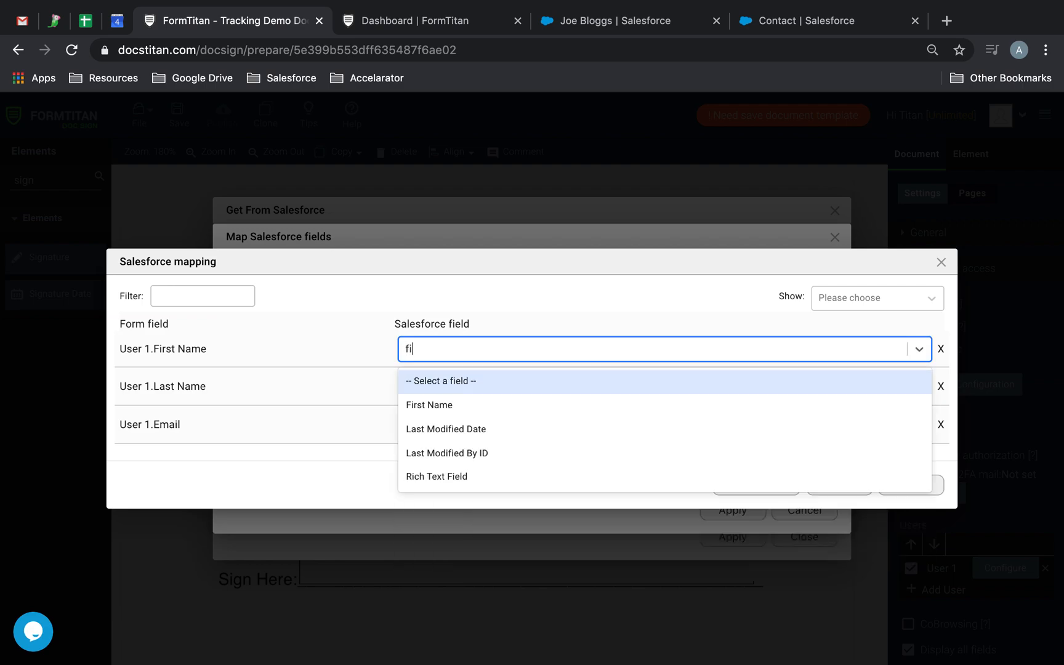
left_click(443, 381)
left_click(443, 387)
type("las")
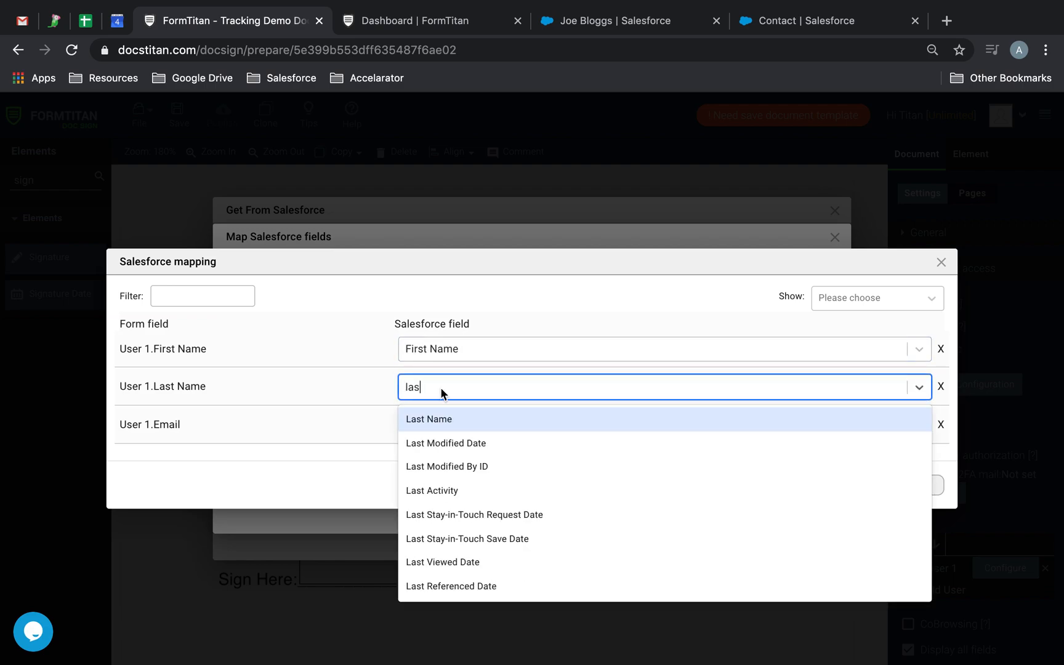
left_click(434, 418)
left_click(444, 428)
type("email")
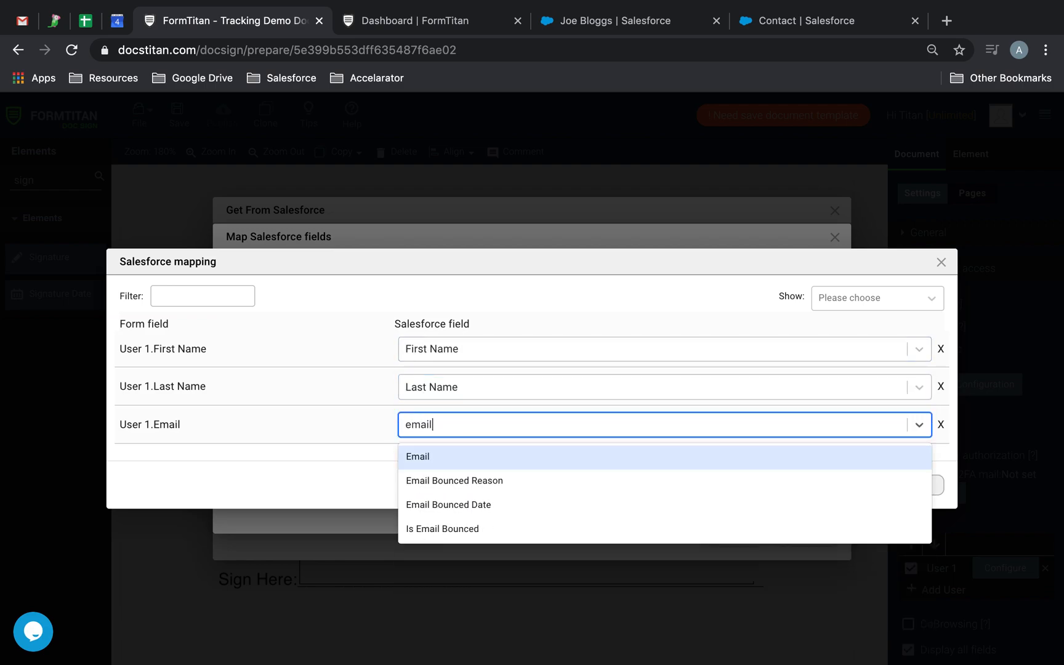
left_click(438, 455)
left_click(773, 486)
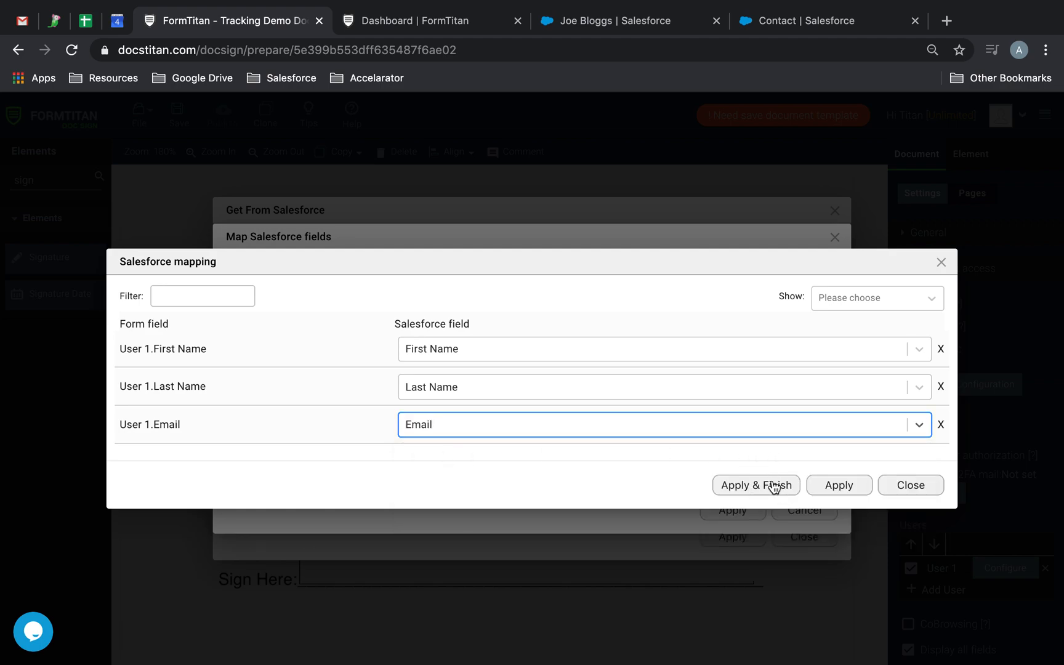
Assign the First Name, Last Name, Email, Mobile fields and signature box to User 1.
left_click(612, 321)
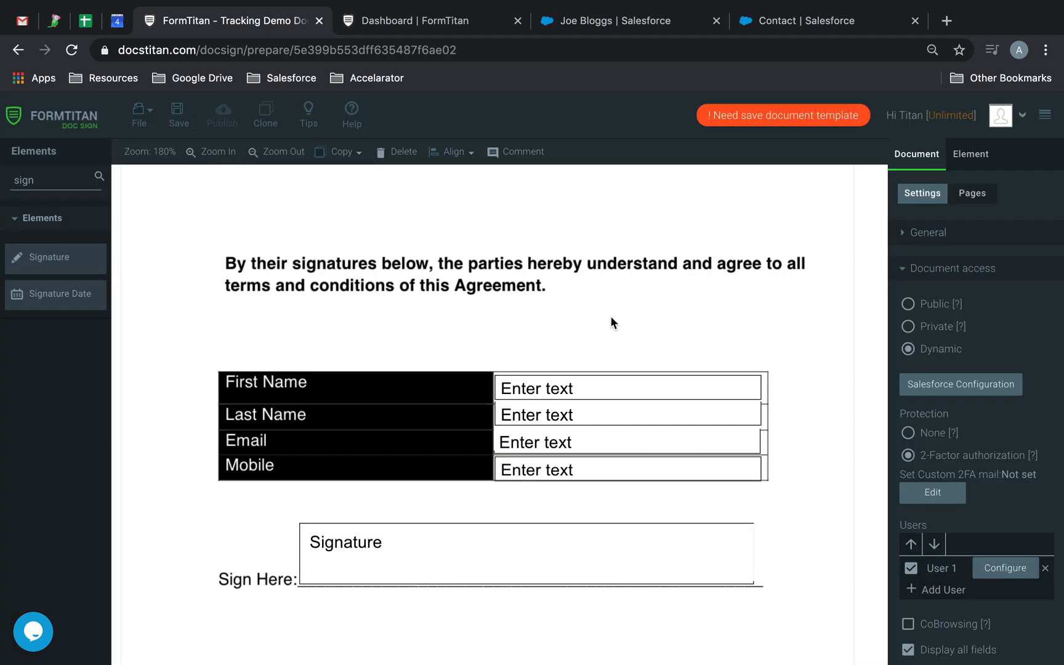
left_click(603, 388)
left_click(601, 417, "shift")
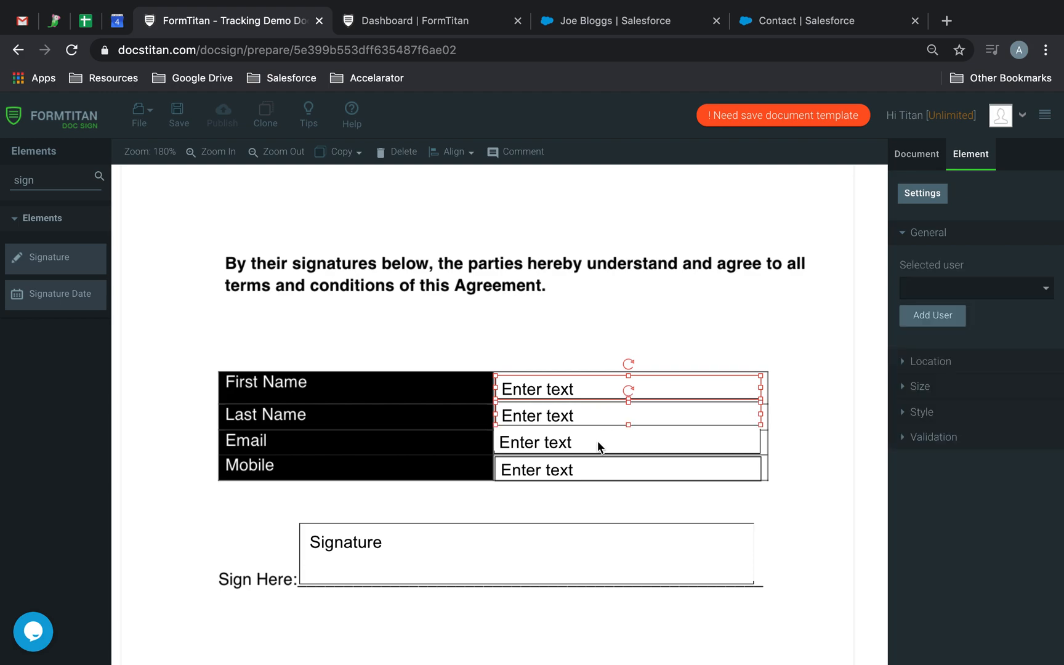
left_click(598, 443, "shift")
left_click(592, 469, "shift")
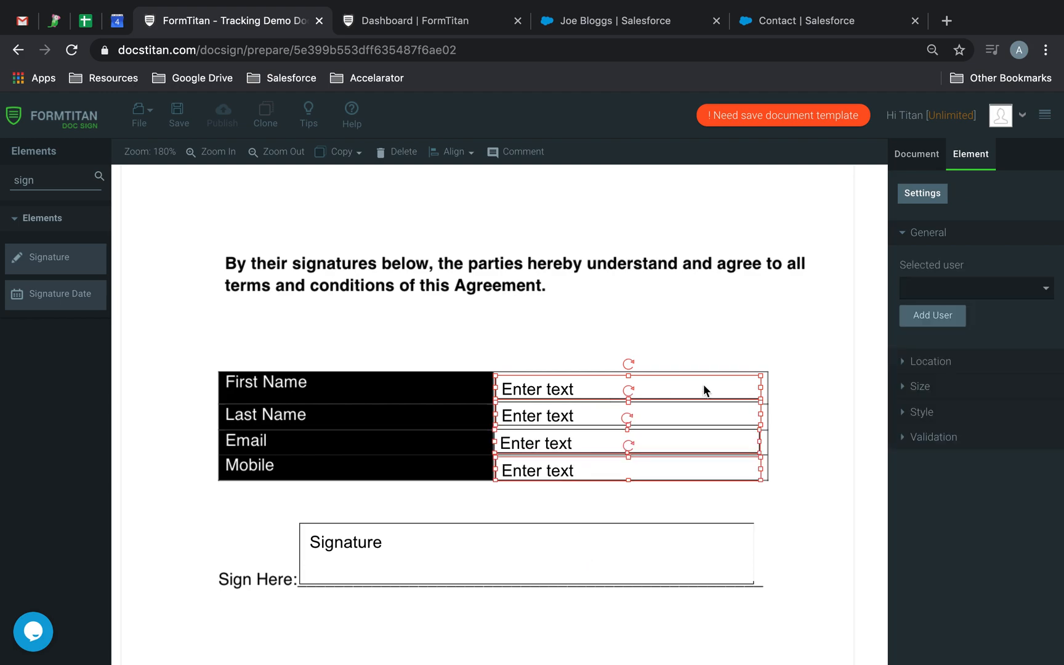
left_click(608, 559, "shift")
left_click(933, 294)
left_click(940, 295)
left_click(942, 317)
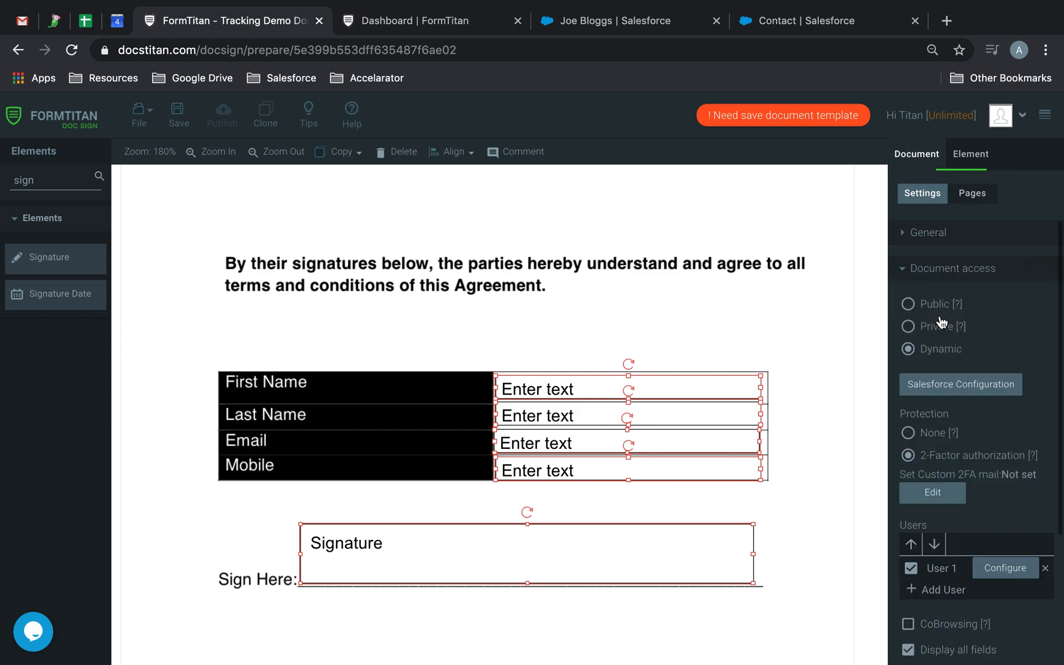
left_click(734, 309)
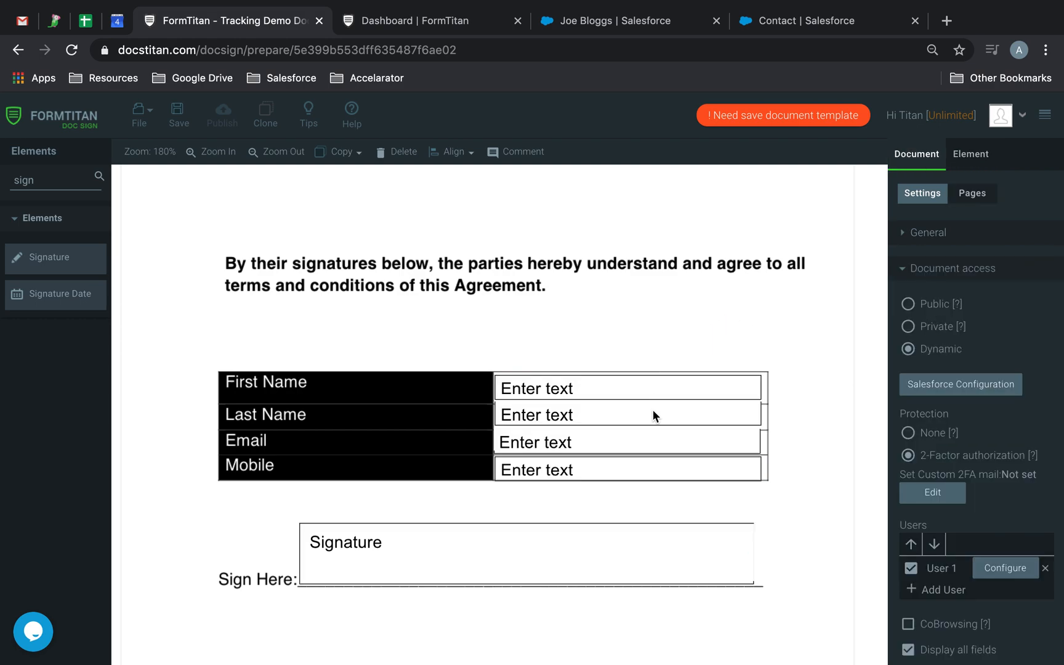
In User 1's Contact mapping, map firstname to First Name and lastname to Last Name.
left_click(1005, 568)
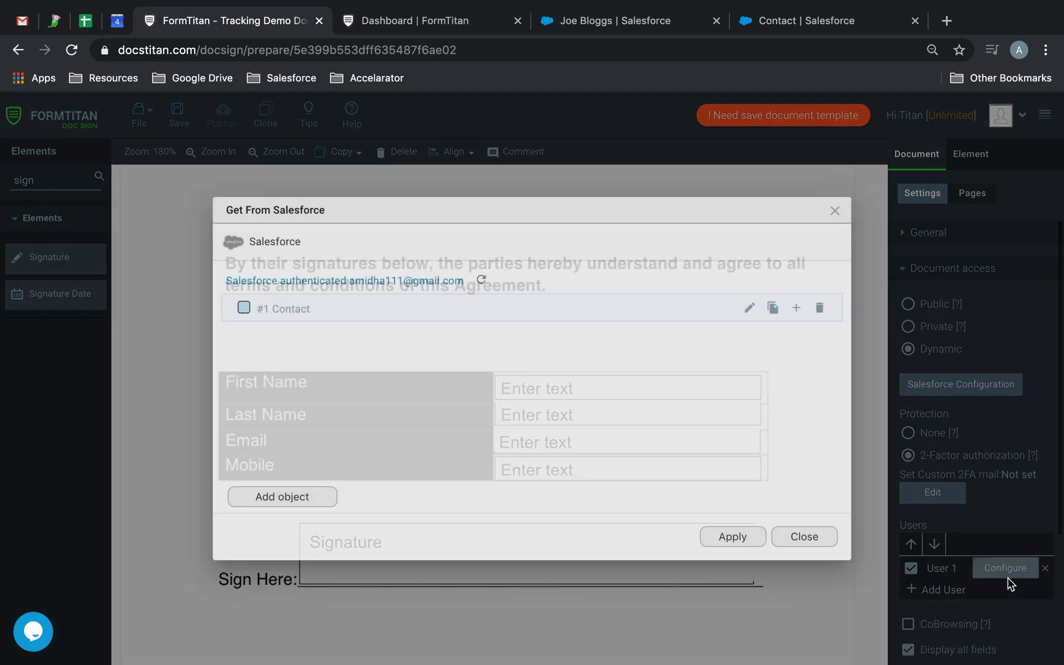
left_click(750, 308)
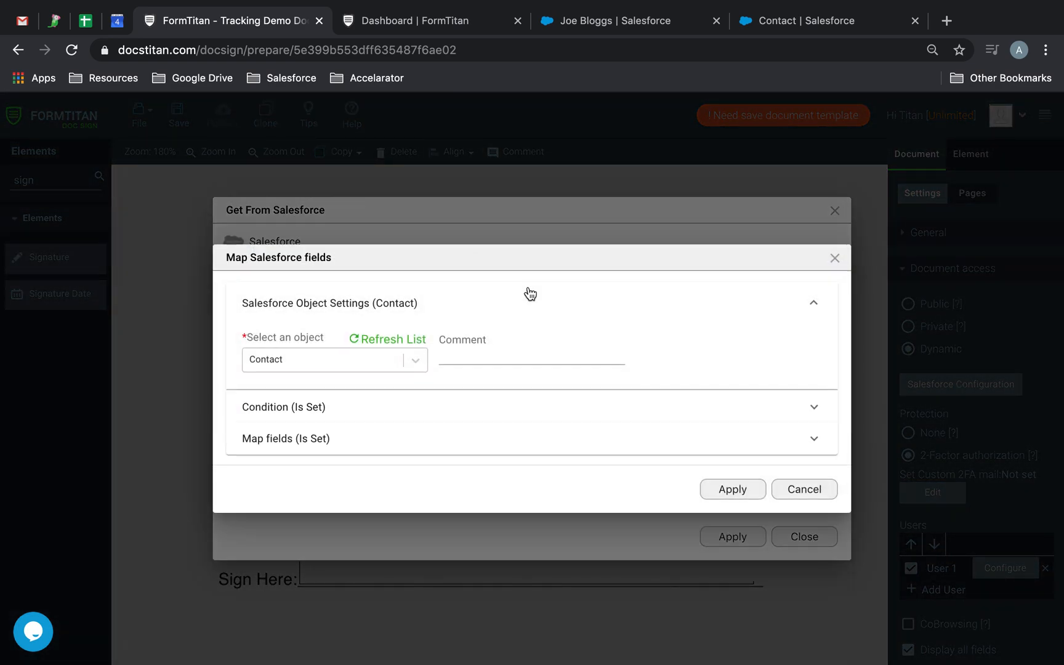
left_click(317, 439)
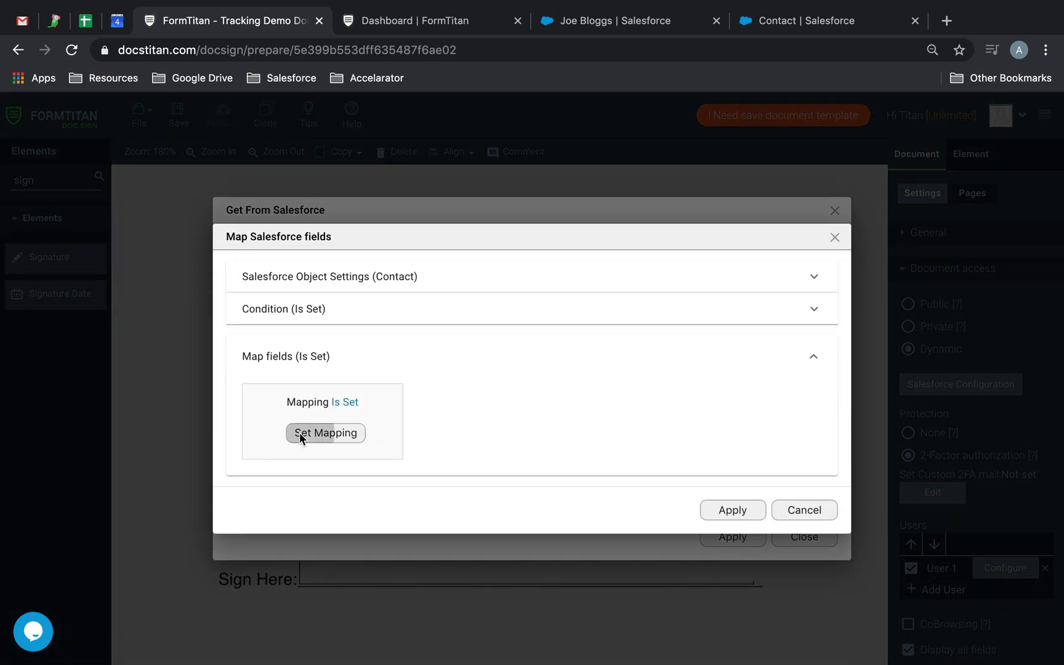
left_click(299, 433)
left_click(512, 366)
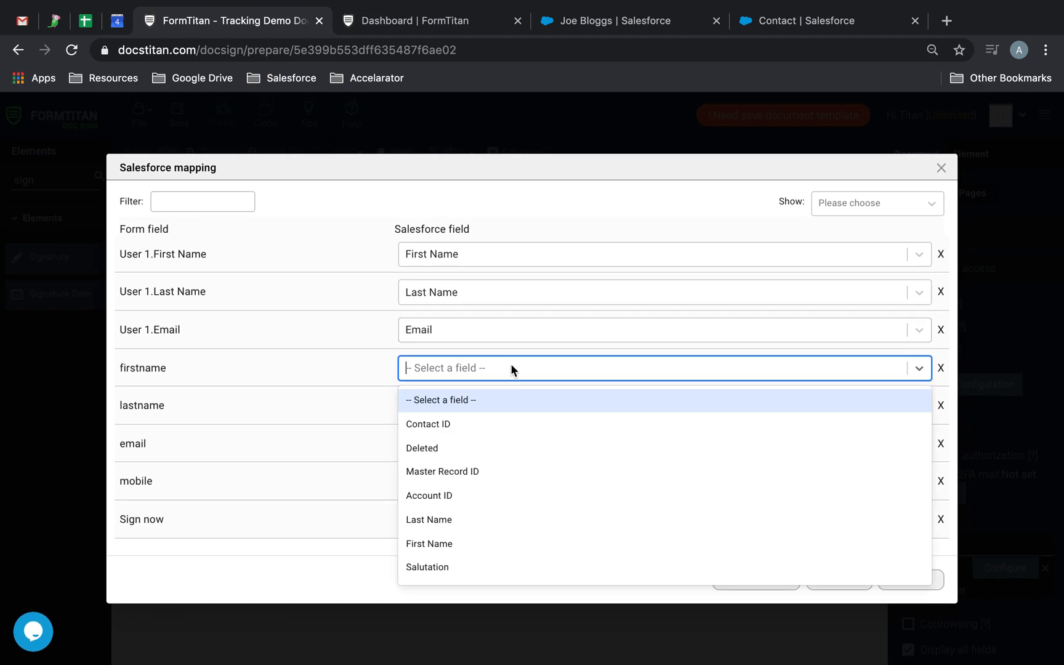
type("fir")
left_click(468, 400)
left_click(470, 404)
type("las")
left_click(447, 438)
Map email to Email and mobile to Mobile Phone, then apply and finish.
left_click(454, 444)
type("email")
left_click(425, 479)
left_click(452, 483)
type("mobi")
left_click(455, 514)
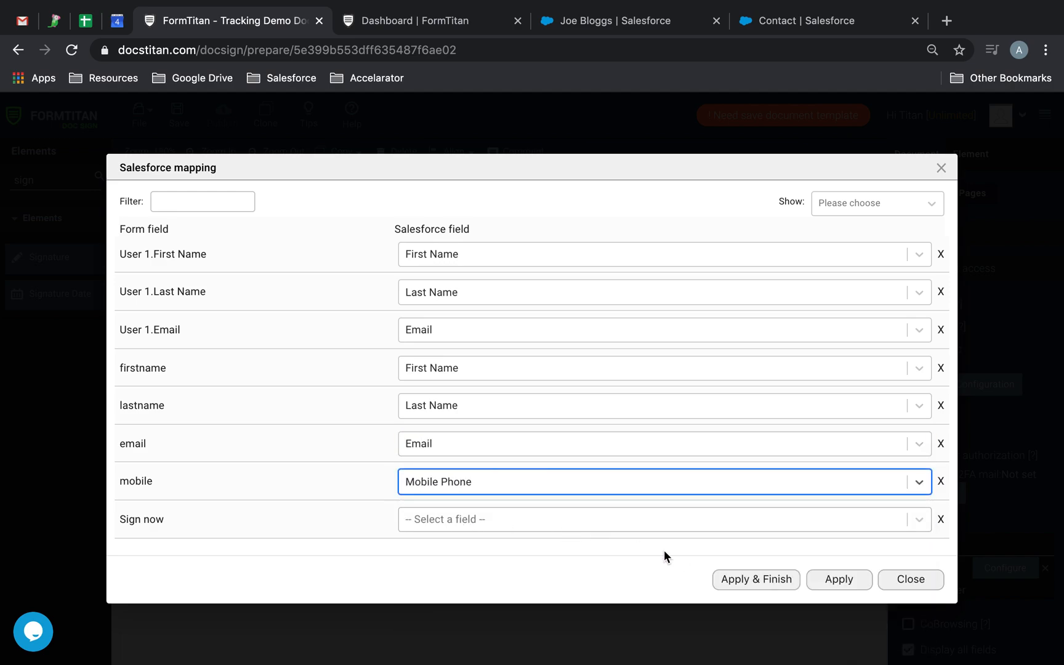
left_click(728, 578)
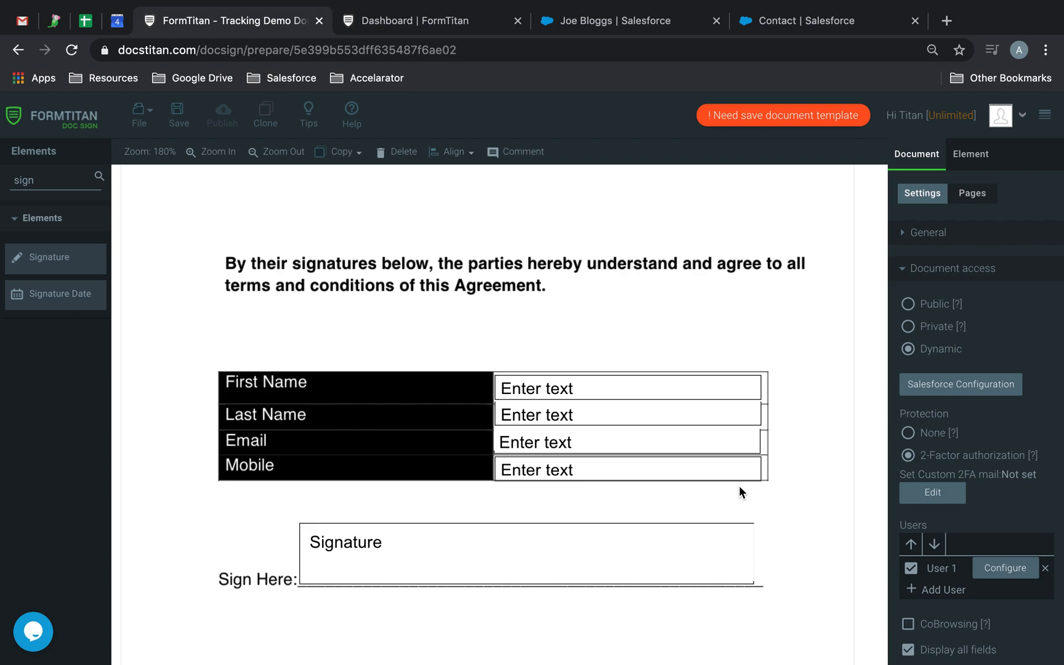
Enable sign tracking with IP and metadata tracking and the completion log uploaded as a file.
scroll(971, 345, "down", 3)
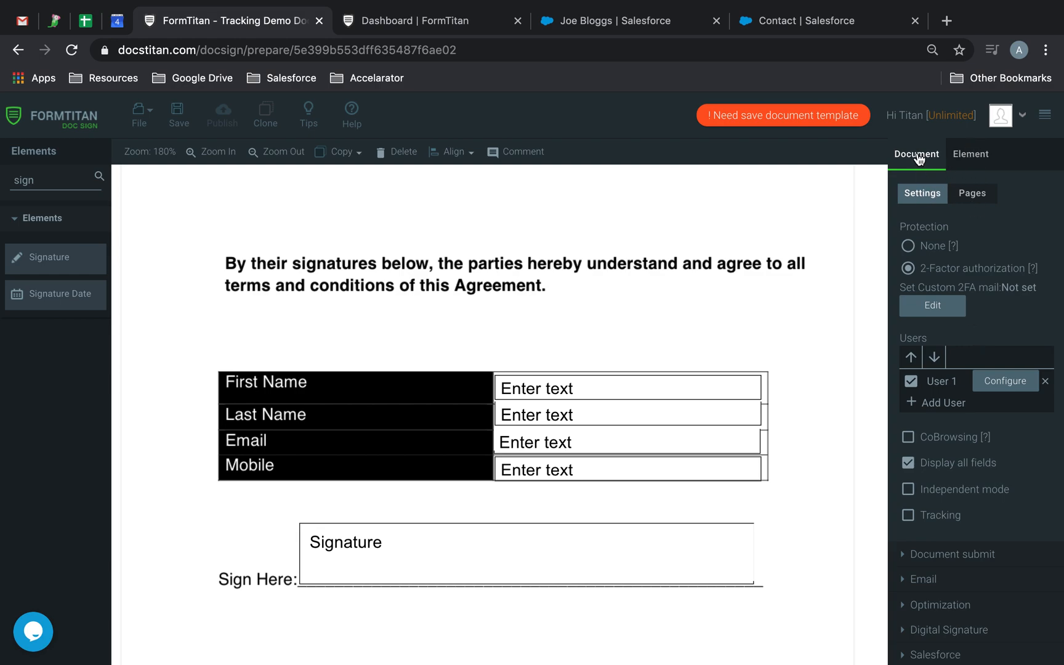
left_click(908, 518)
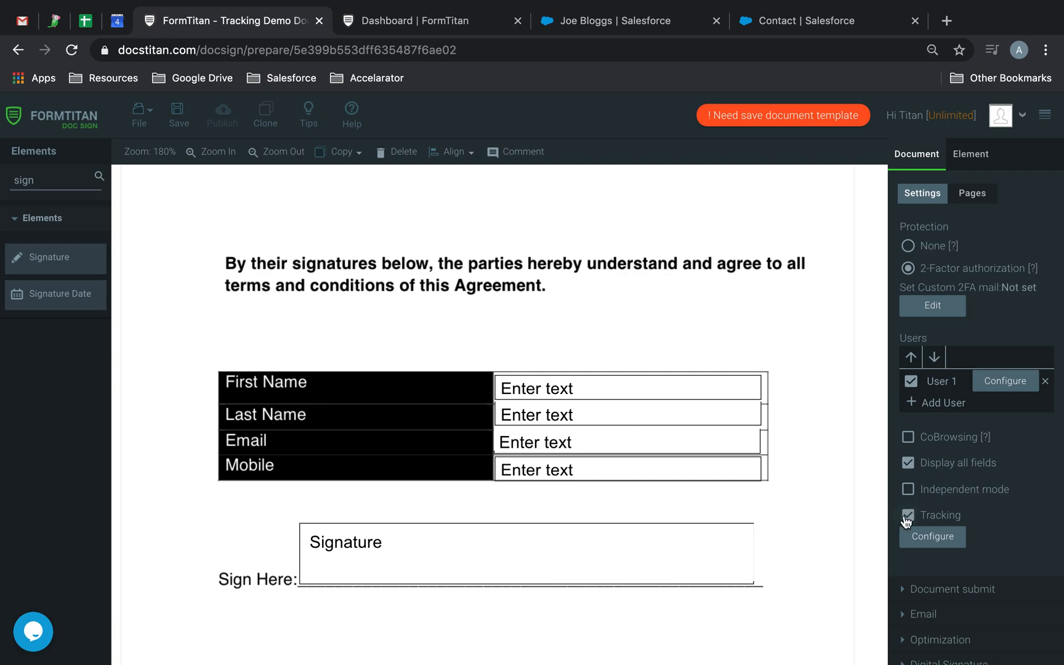
left_click(942, 542)
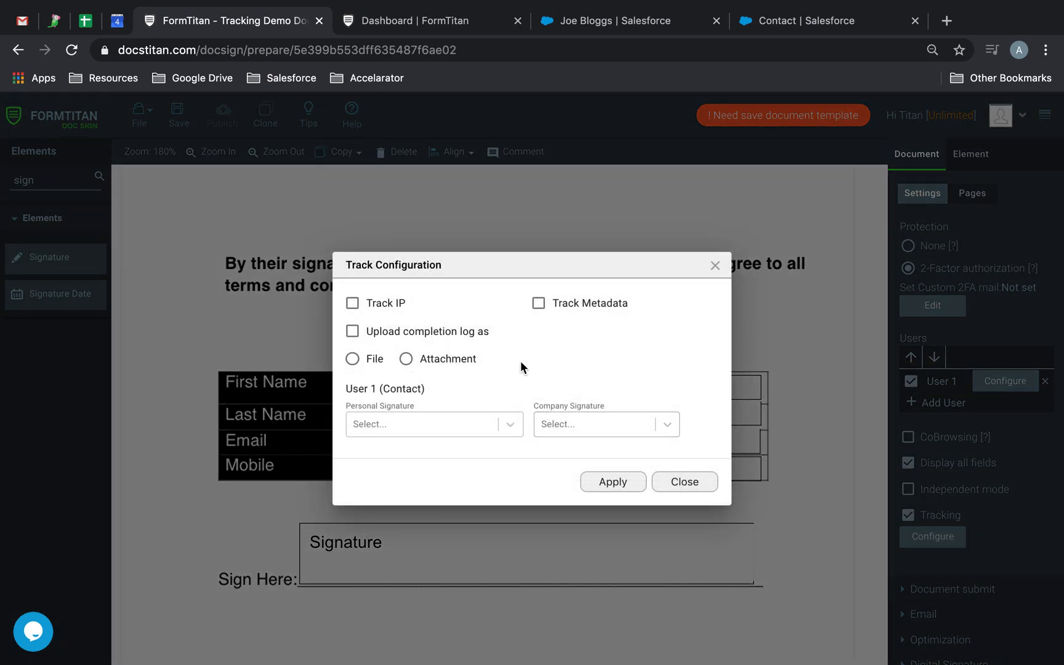
left_click(537, 303)
left_click(351, 333)
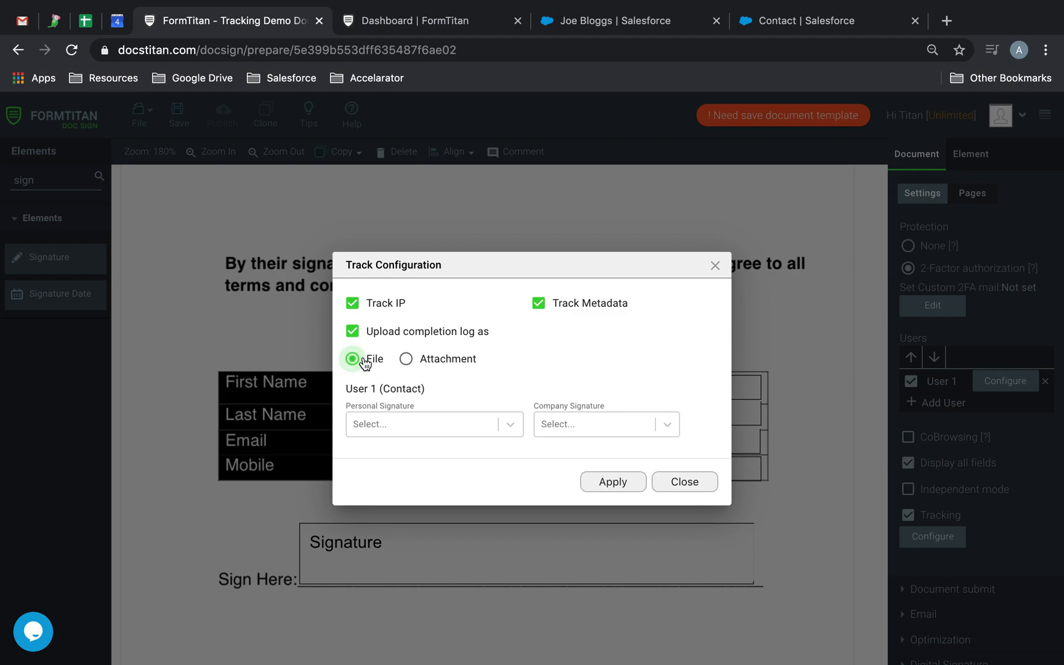
Use Signature as both personal and company signature, apply, and save the document.
left_click(436, 421)
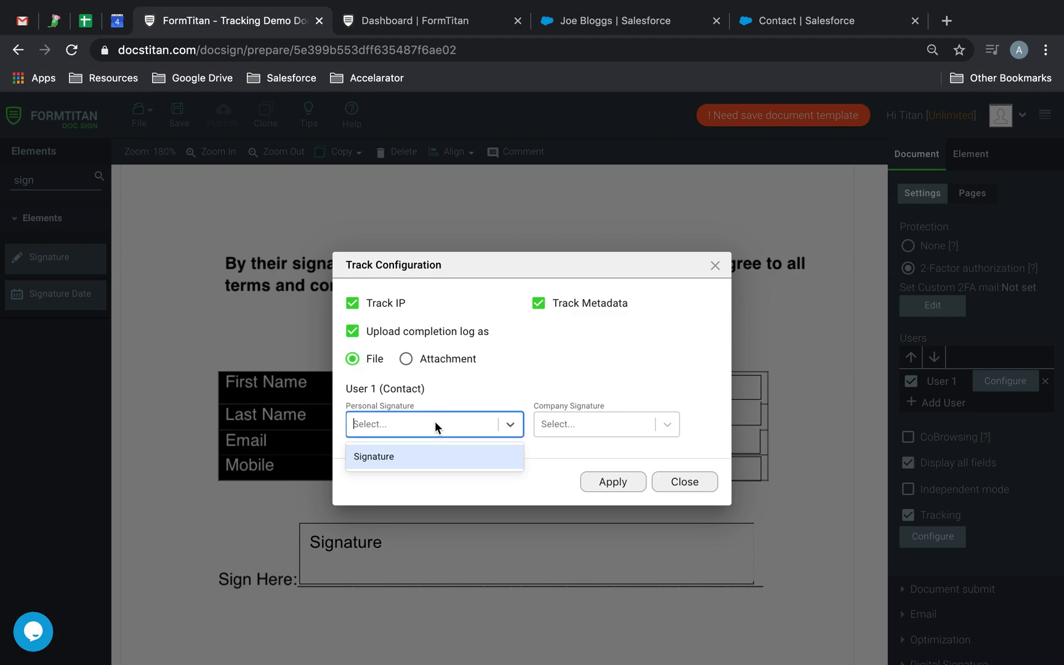
left_click(404, 459)
left_click(592, 422)
left_click(581, 452)
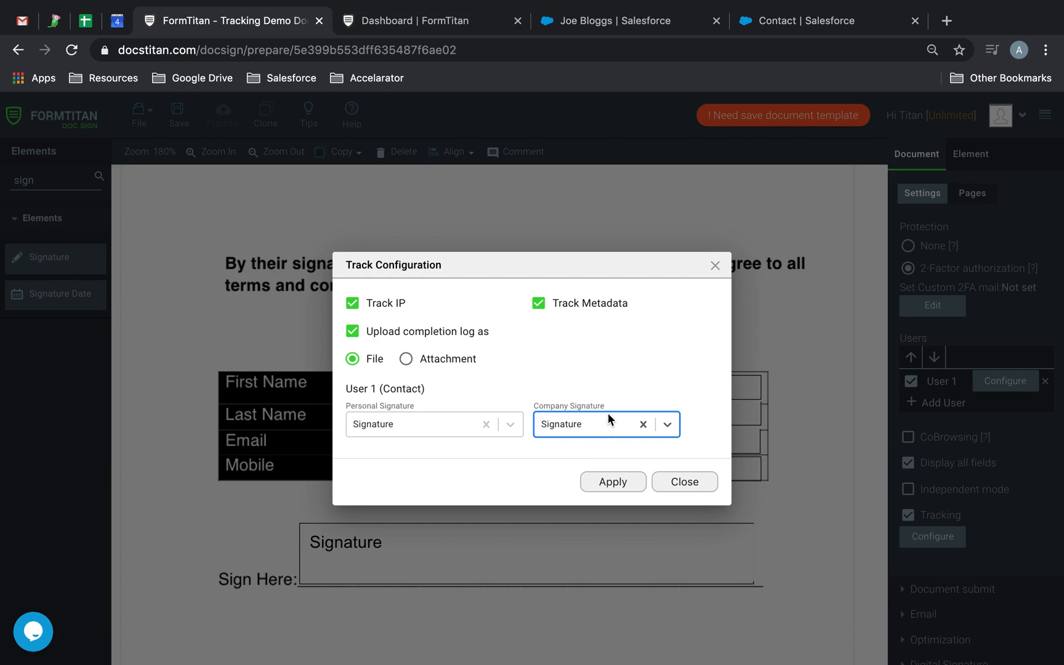
left_click(646, 347)
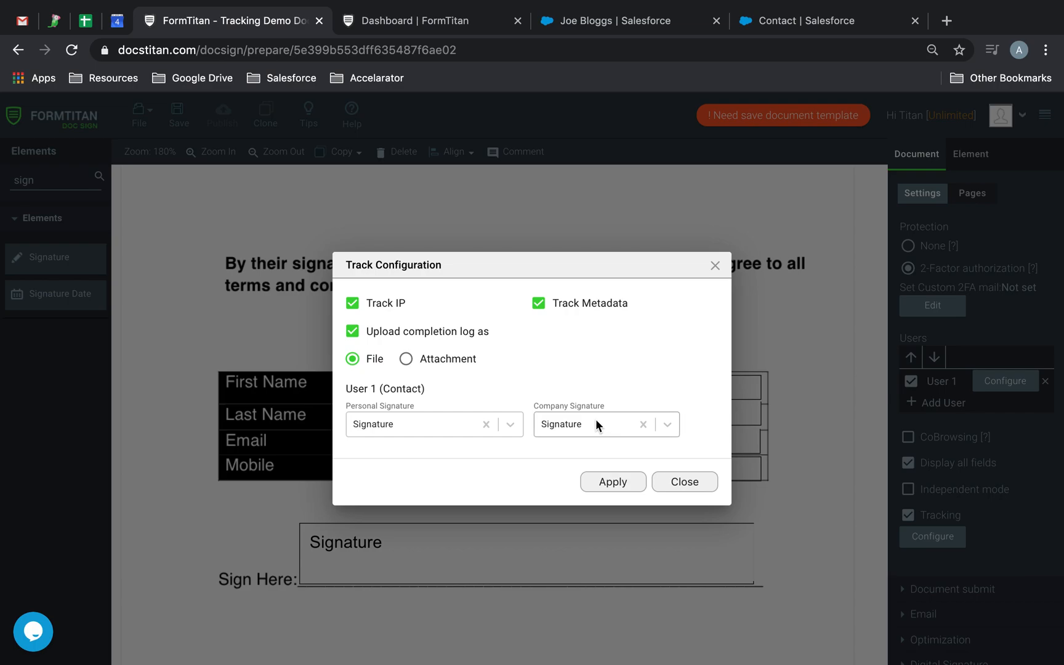
left_click(613, 483)
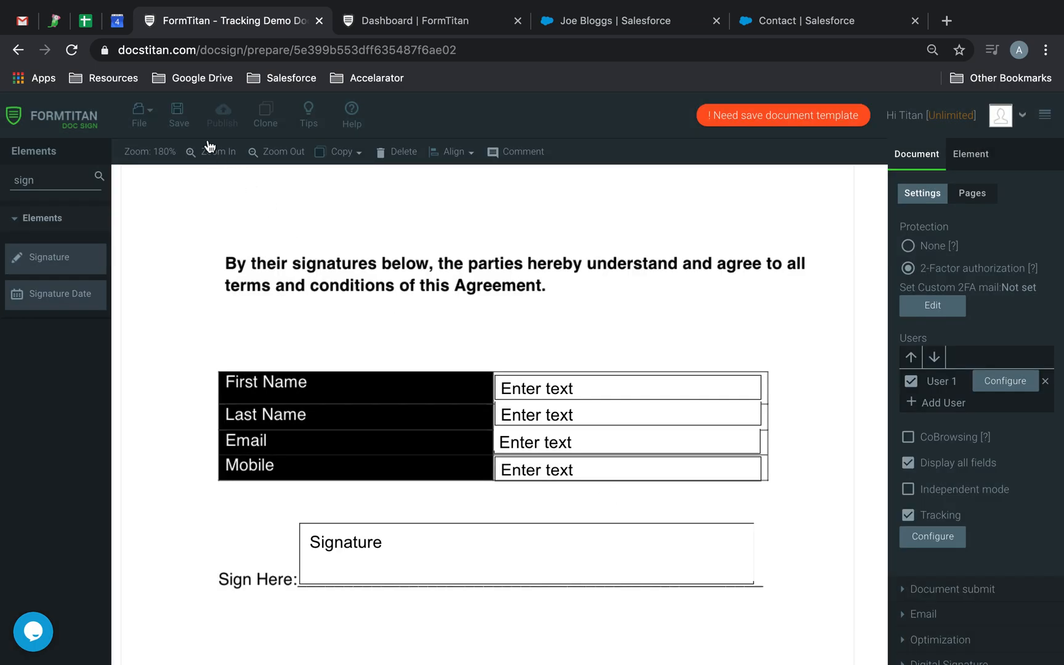
left_click(178, 113)
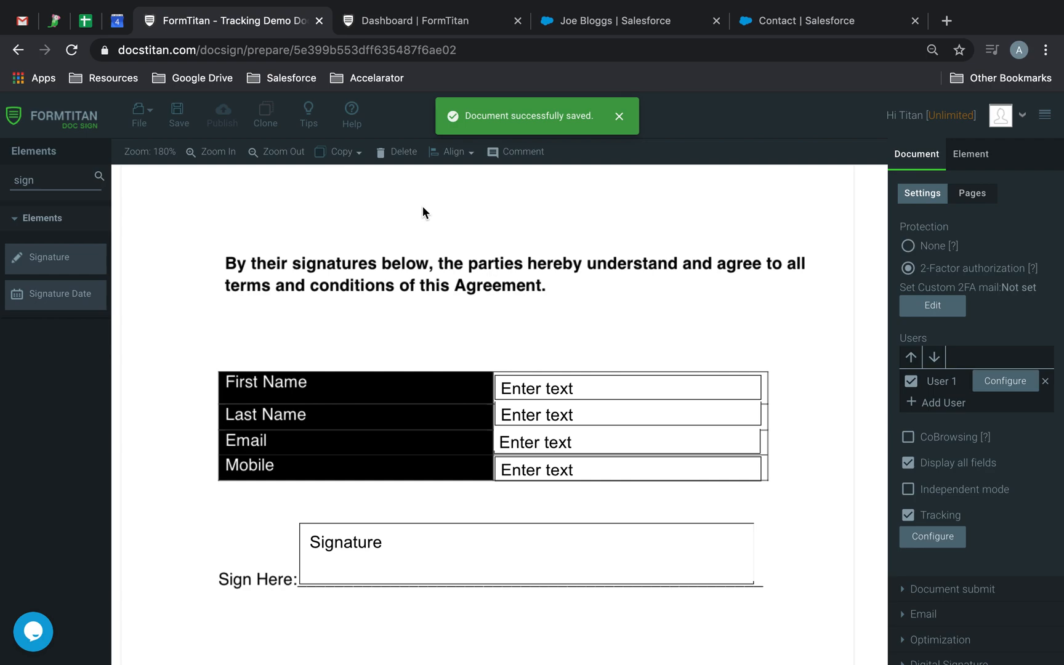
Grant the existing collaborator Sign permission on Tracking Demo Document, then return to the Salesforce contact.
left_click(458, 23)
left_click(307, 292)
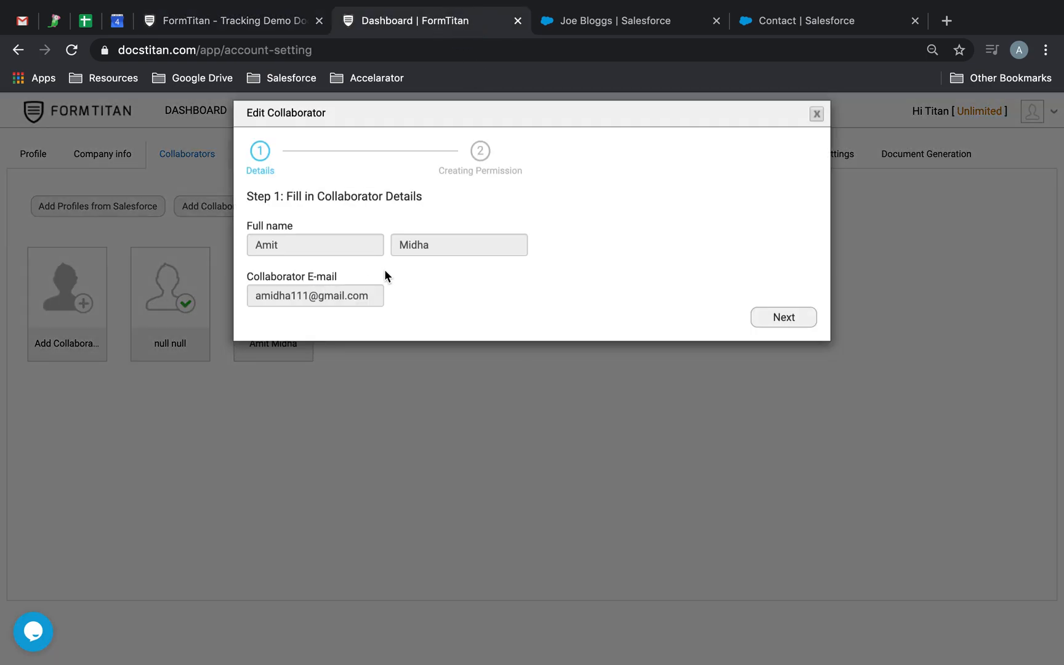
left_click(763, 334)
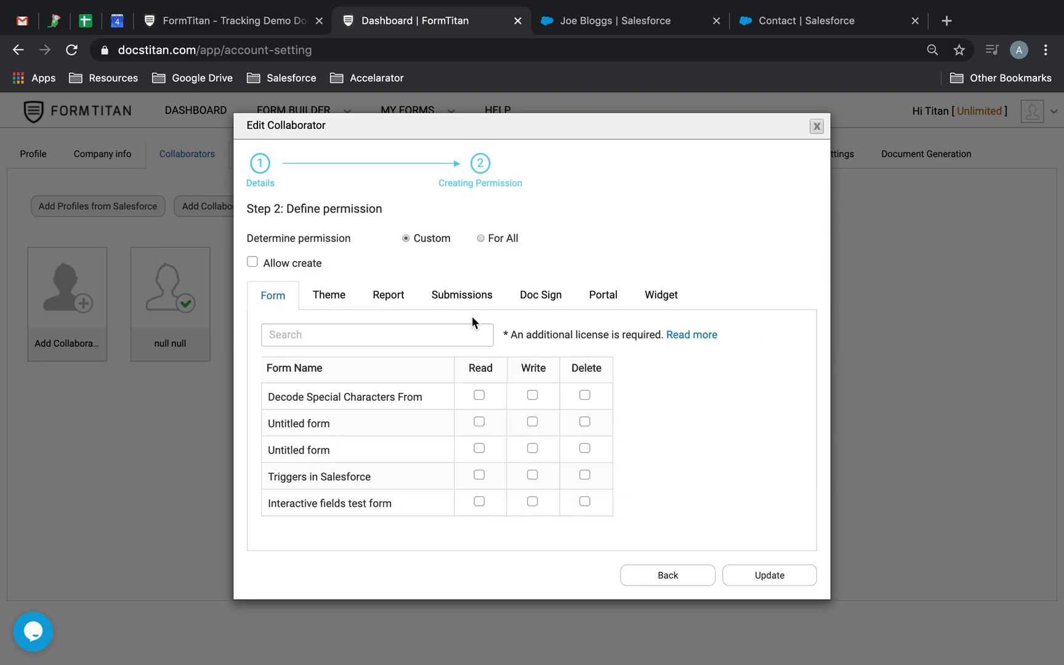
left_click(541, 290)
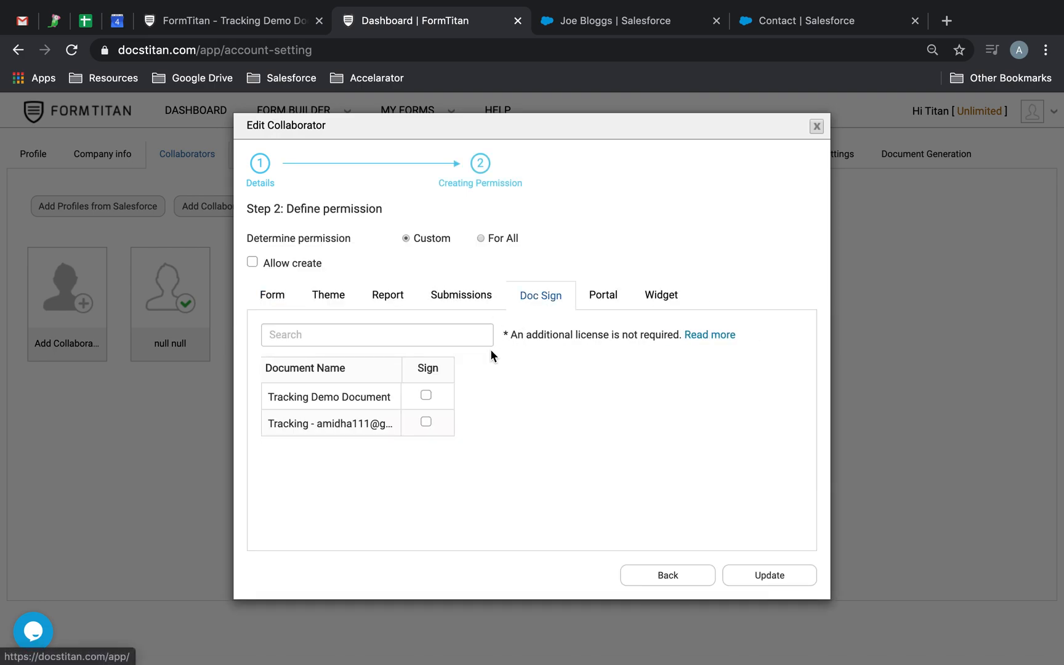
left_click_drag(298, 394, 393, 396)
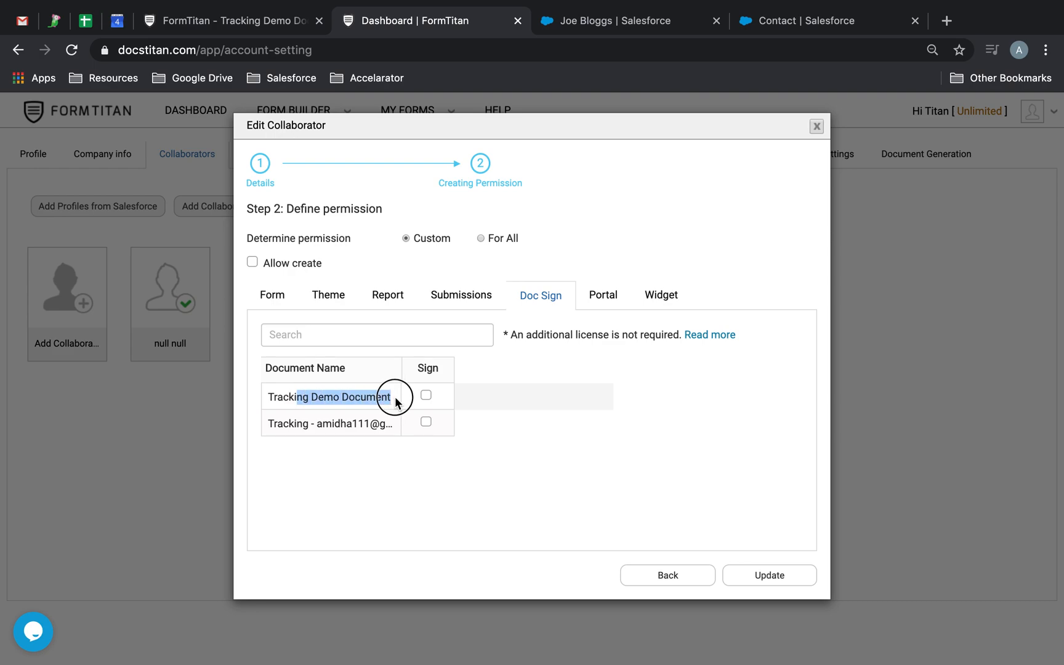
left_click(393, 397)
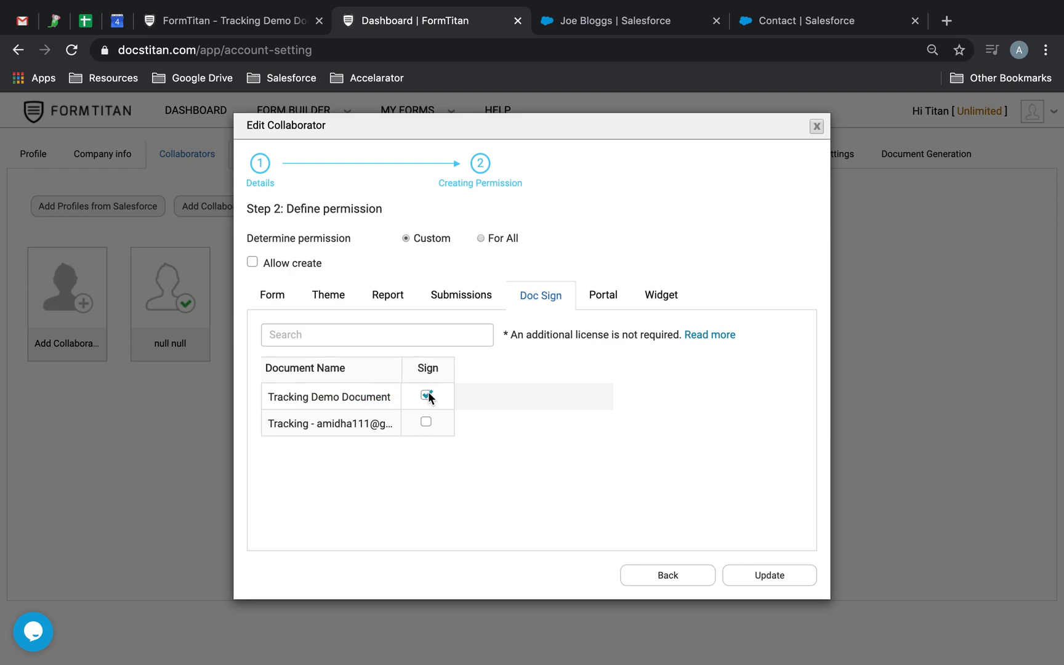
left_click(770, 574)
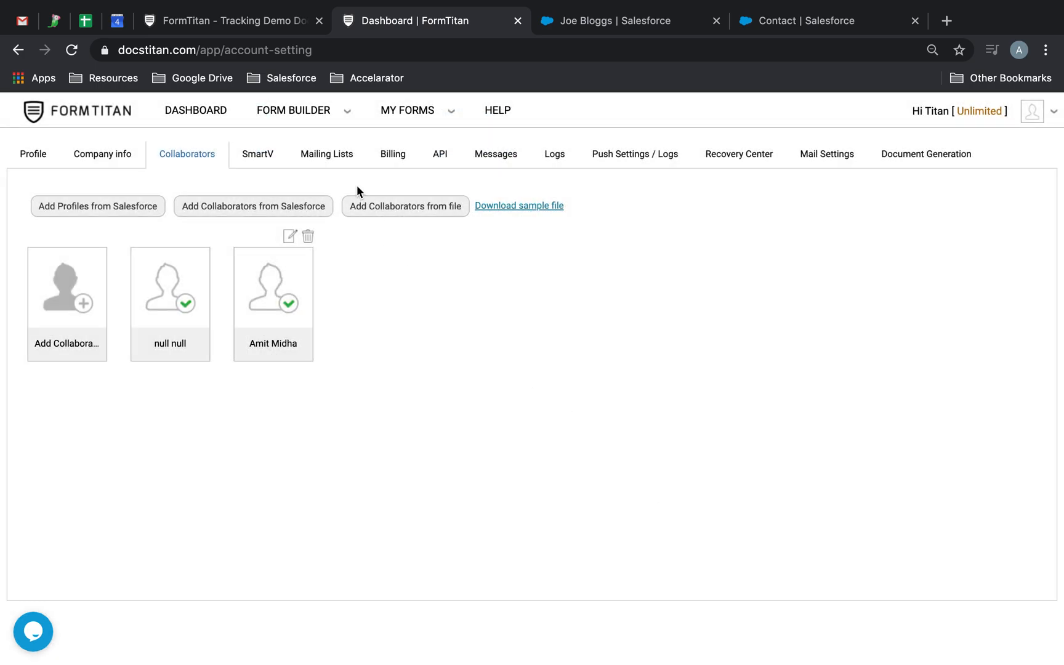
left_click(590, 21)
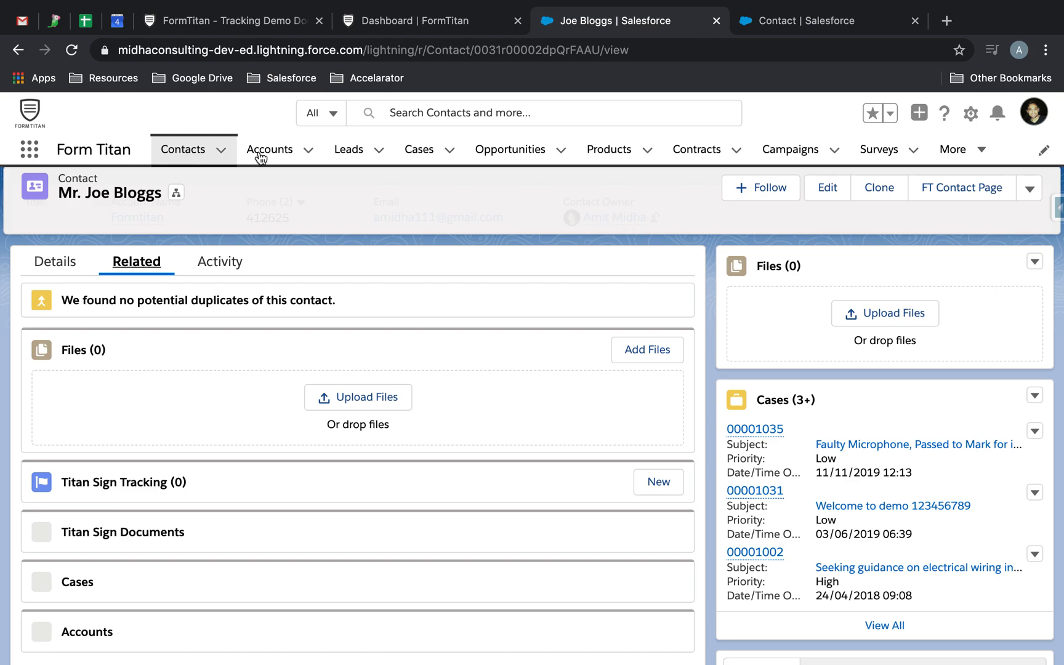
Send the Tracking Demo Document to the contact for signature from the FT Contact Page.
left_click(955, 185)
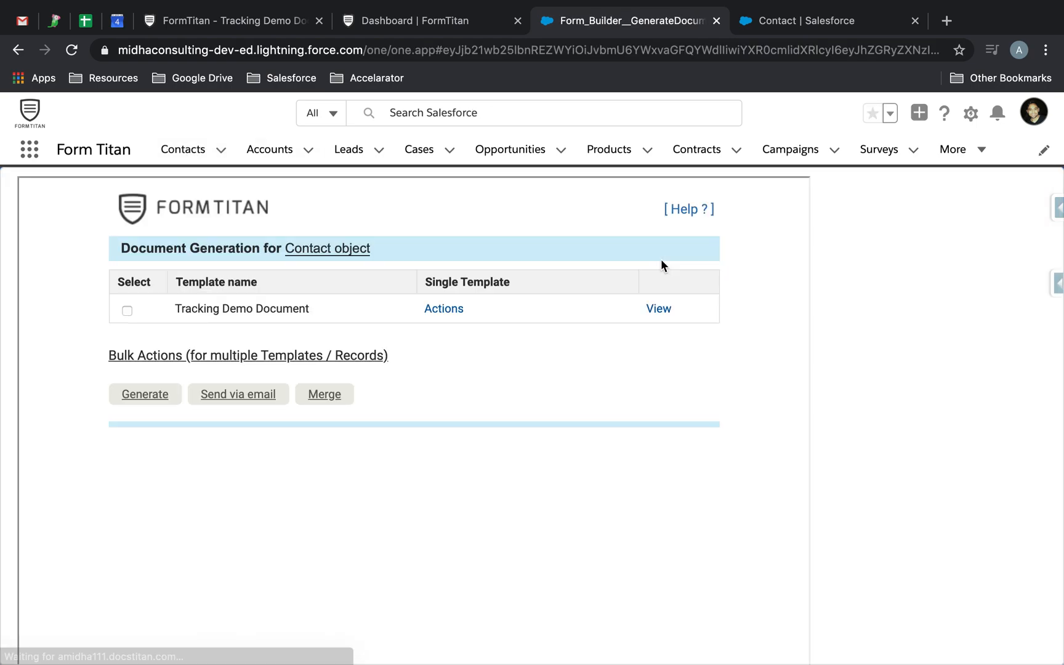
left_click(448, 310)
left_click(449, 351)
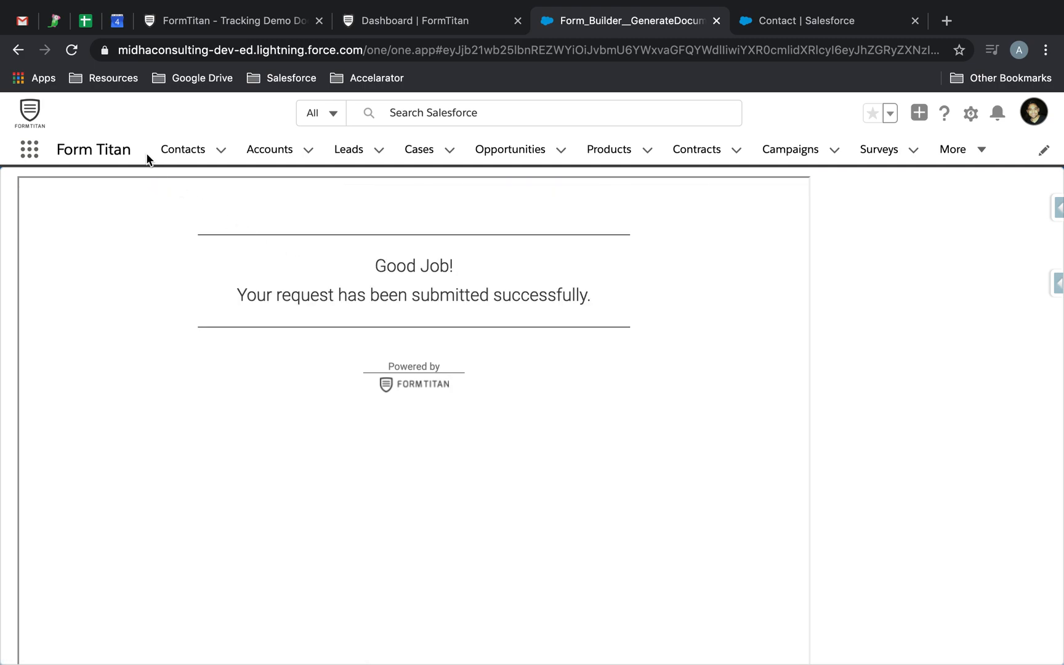
Copy the contact's email address from their record, then bring up the Gmail inbox.
left_click(176, 150)
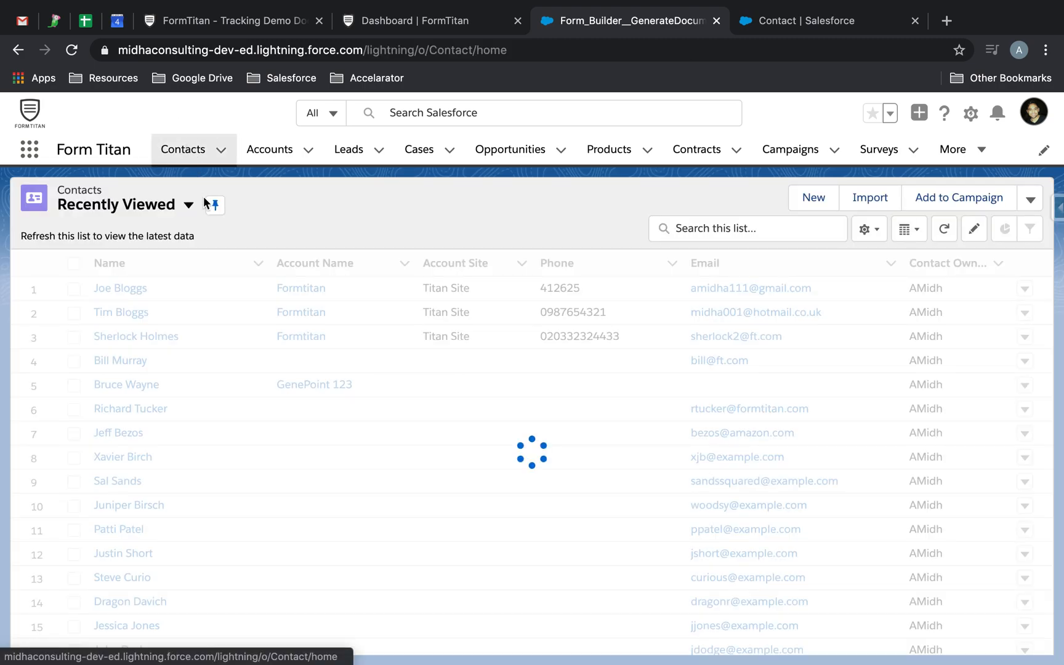
left_click(122, 290)
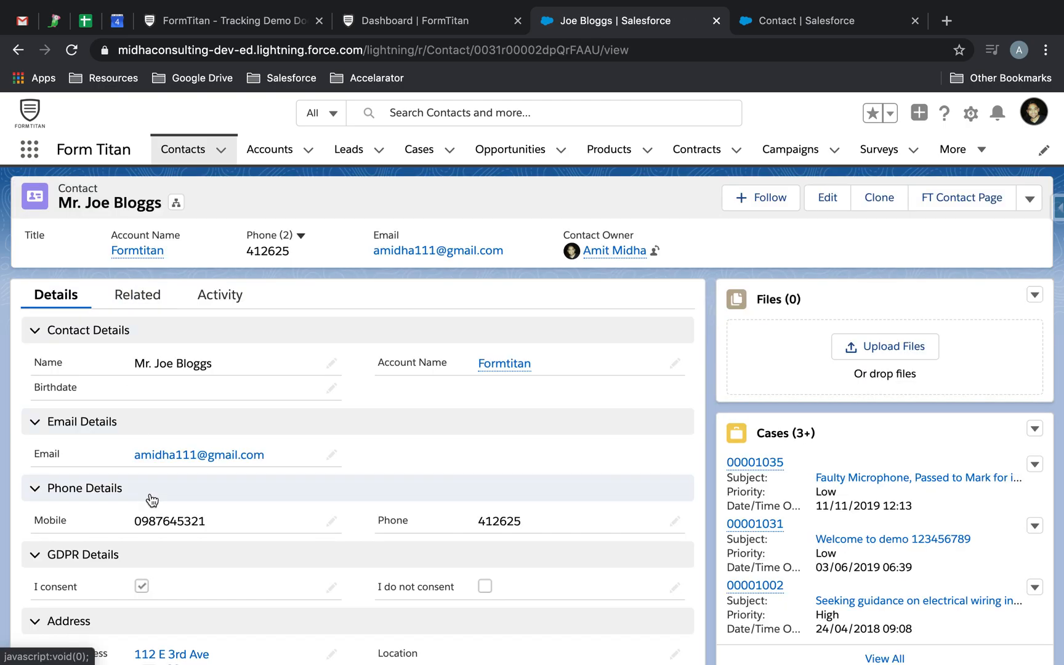
left_click_drag(278, 460, 101, 461)
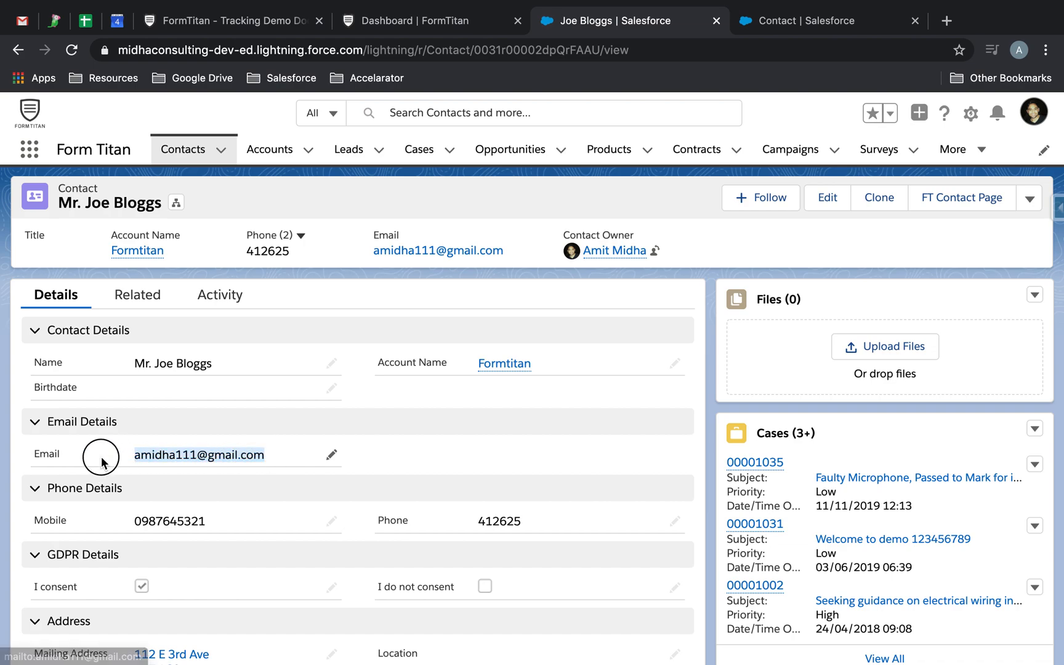
left_click(24, 23)
left_click(150, 230)
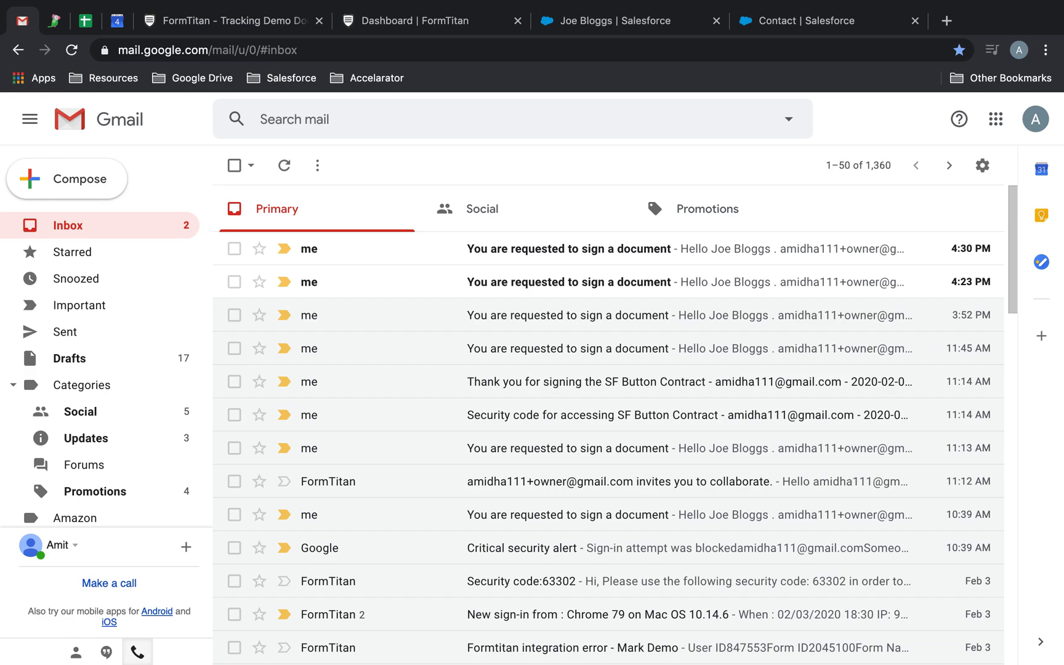
Trash the older duplicate signing request and open the newest one.
left_click(915, 283)
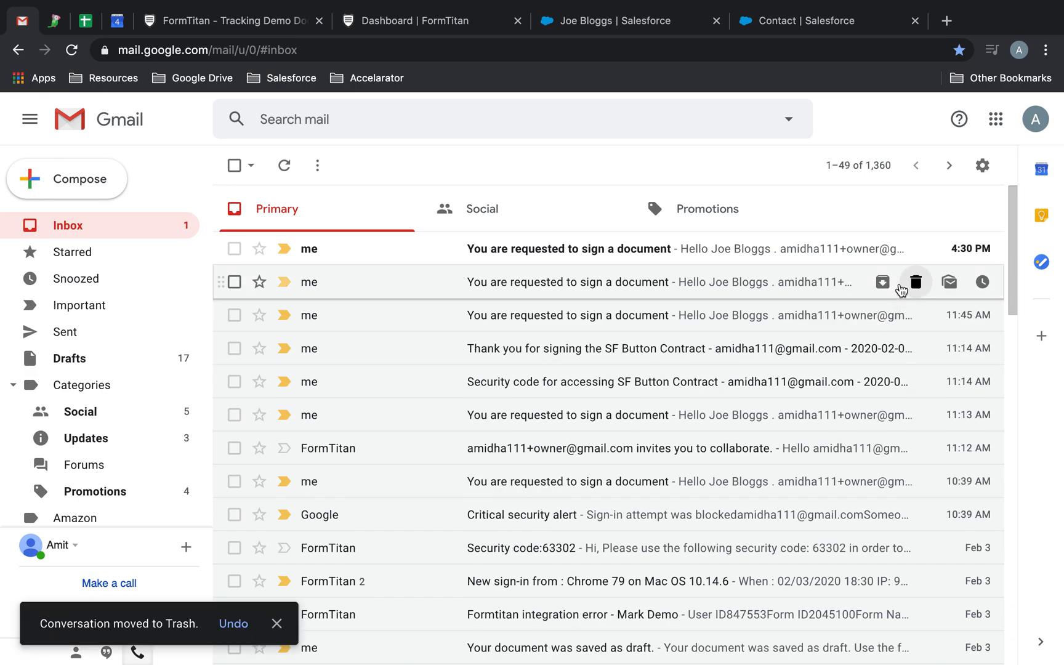
left_click(770, 262)
scroll(725, 353, "down", 5)
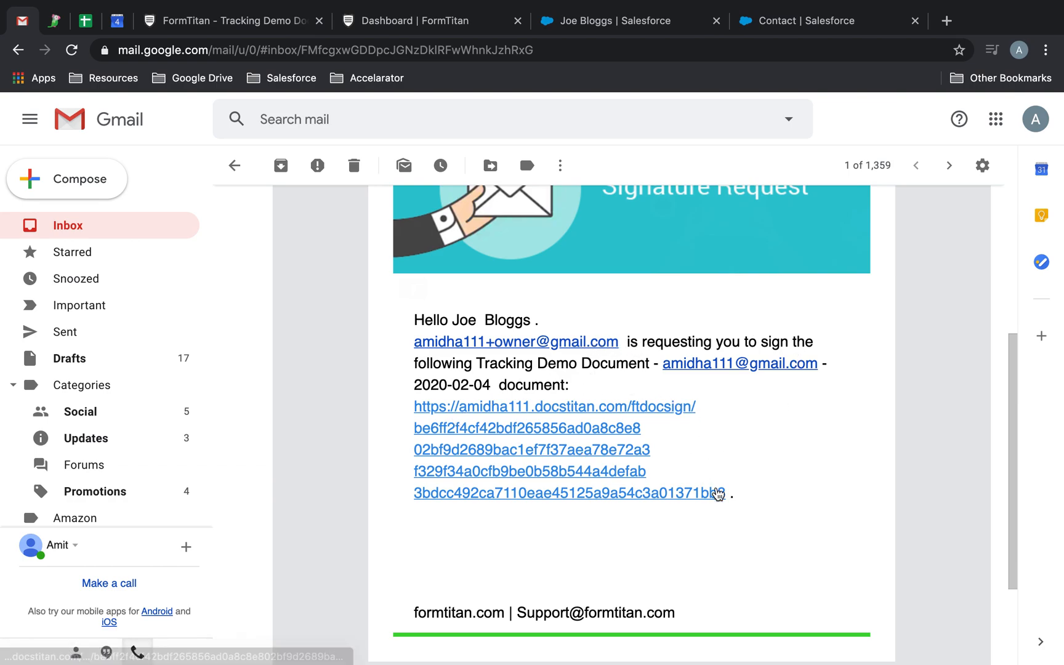
Copy the signing link from the email and load it in a new incognito window.
left_click_drag(729, 493, 388, 414)
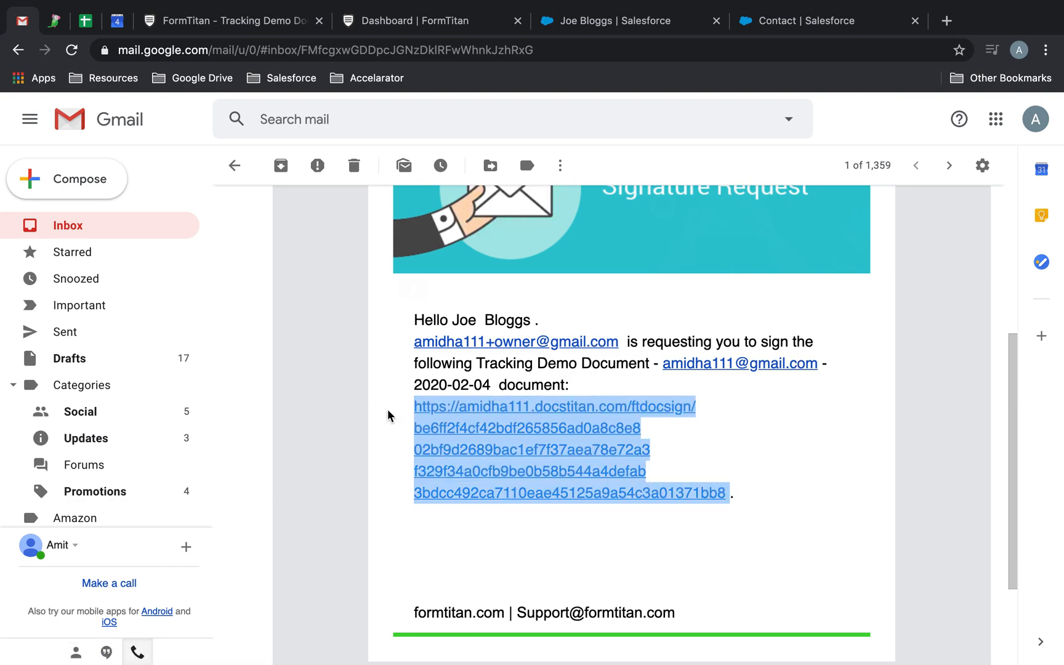
left_click(1045, 50)
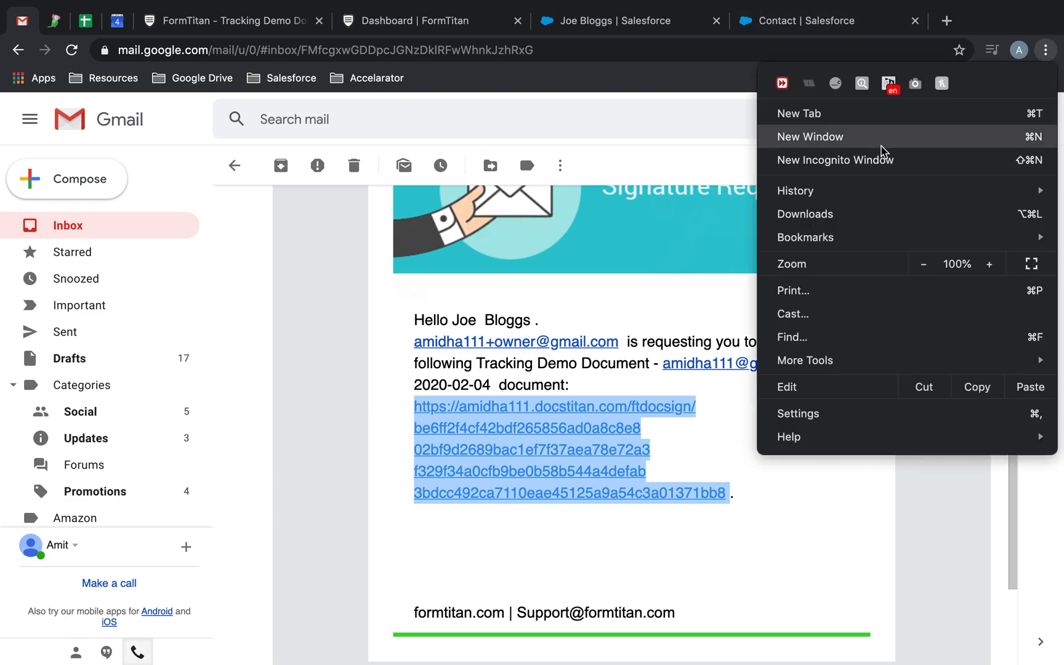
left_click(808, 162)
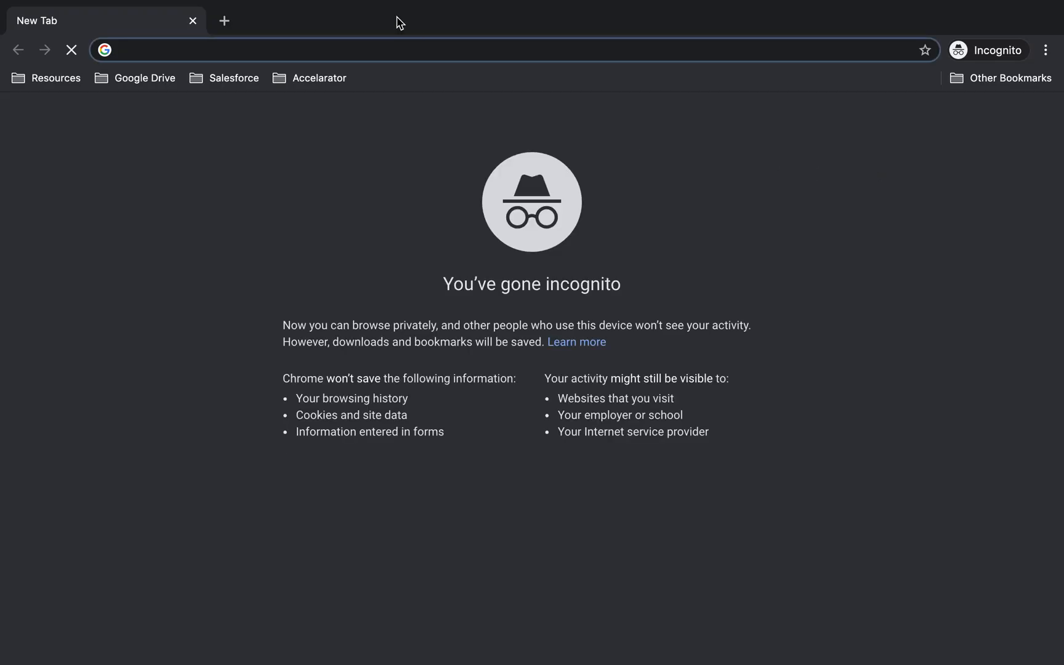
key("Return")
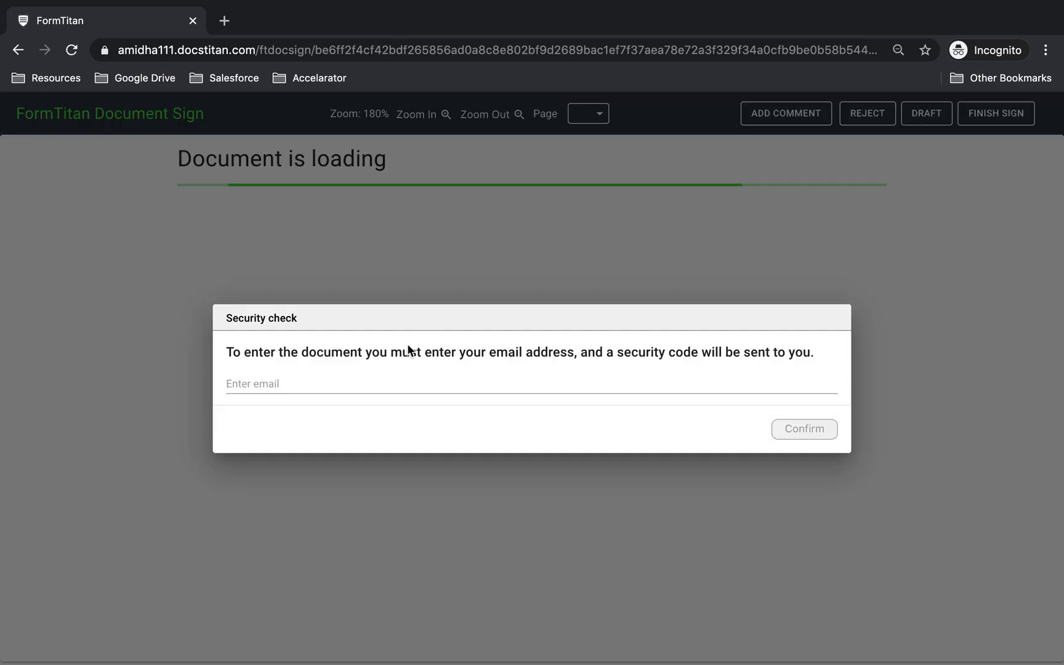
Enter the signer's email address to request a security code.
left_click(371, 383)
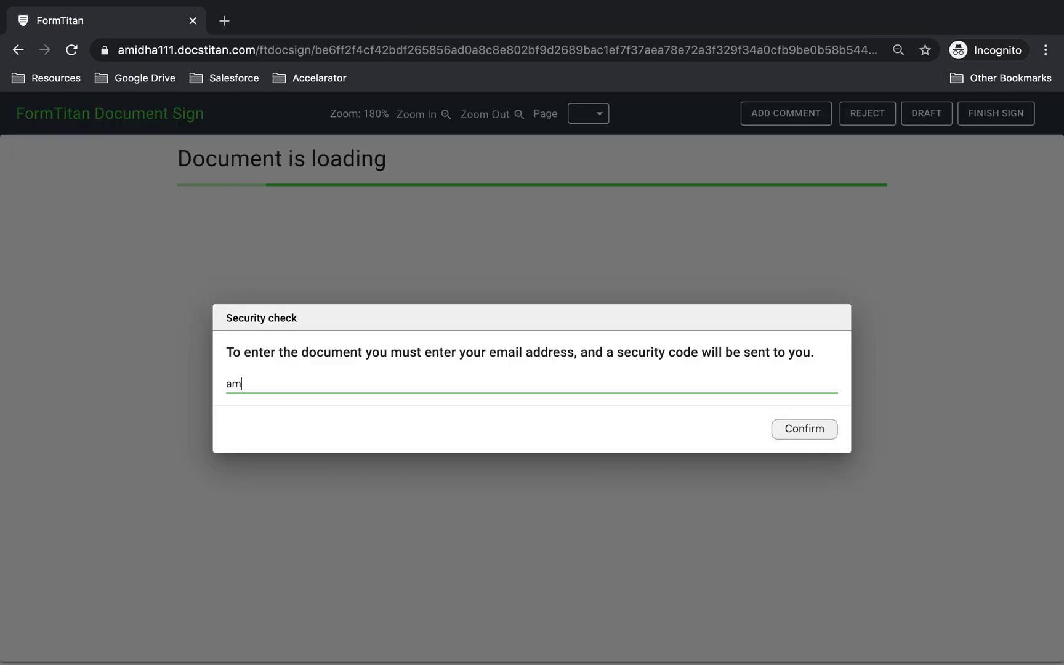
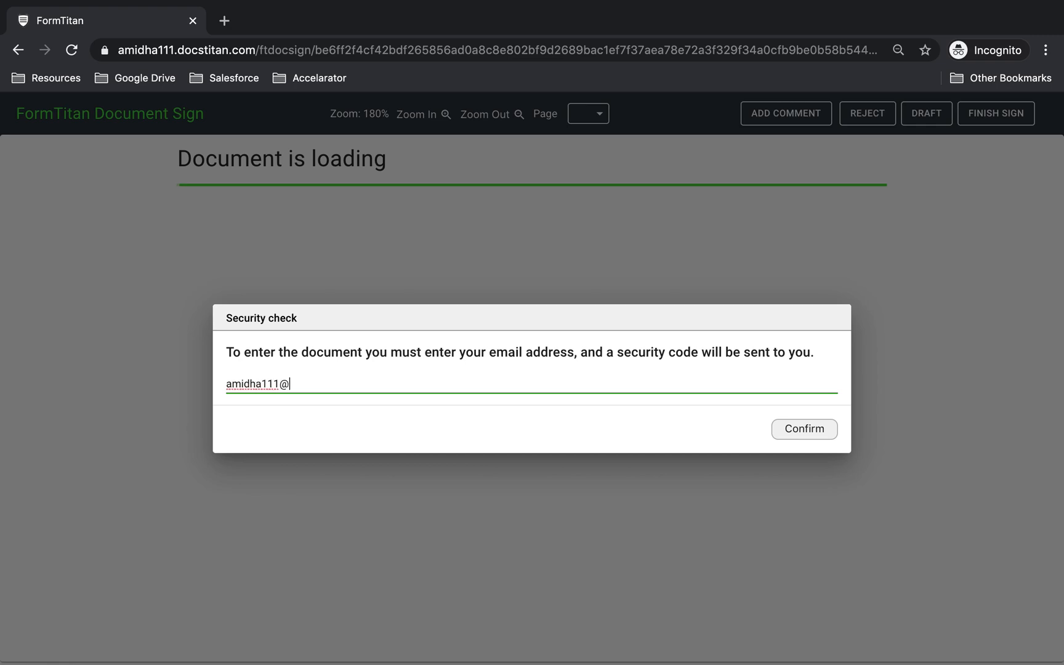
left_click(777, 428)
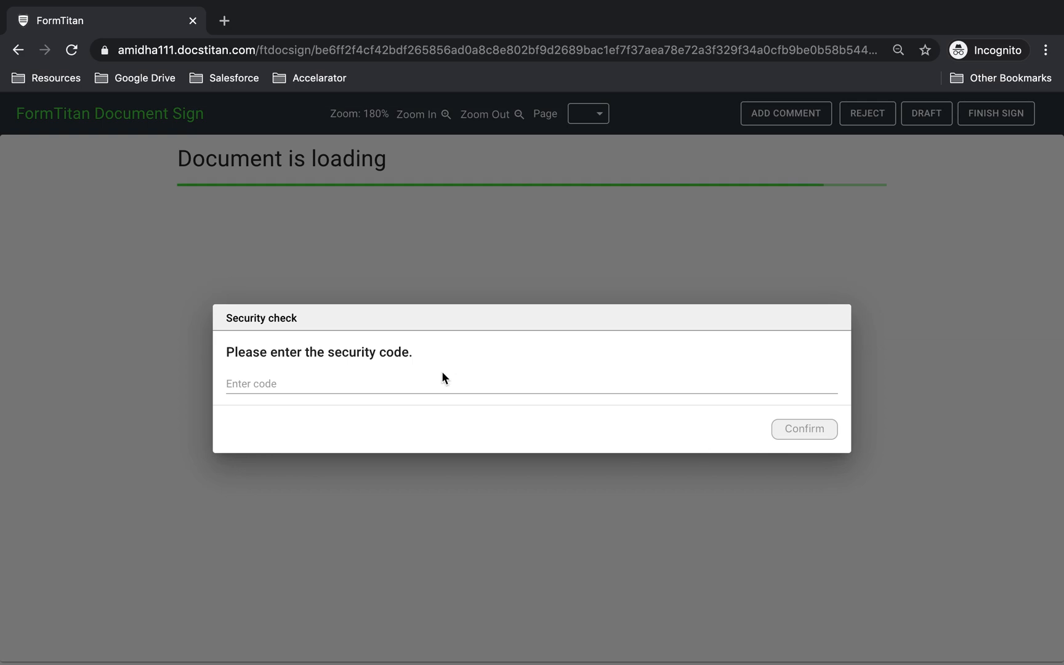
Enter the security code from the Gmail email to open the Tracking Demo Document.
key("ctrl+Left")
left_click(71, 233)
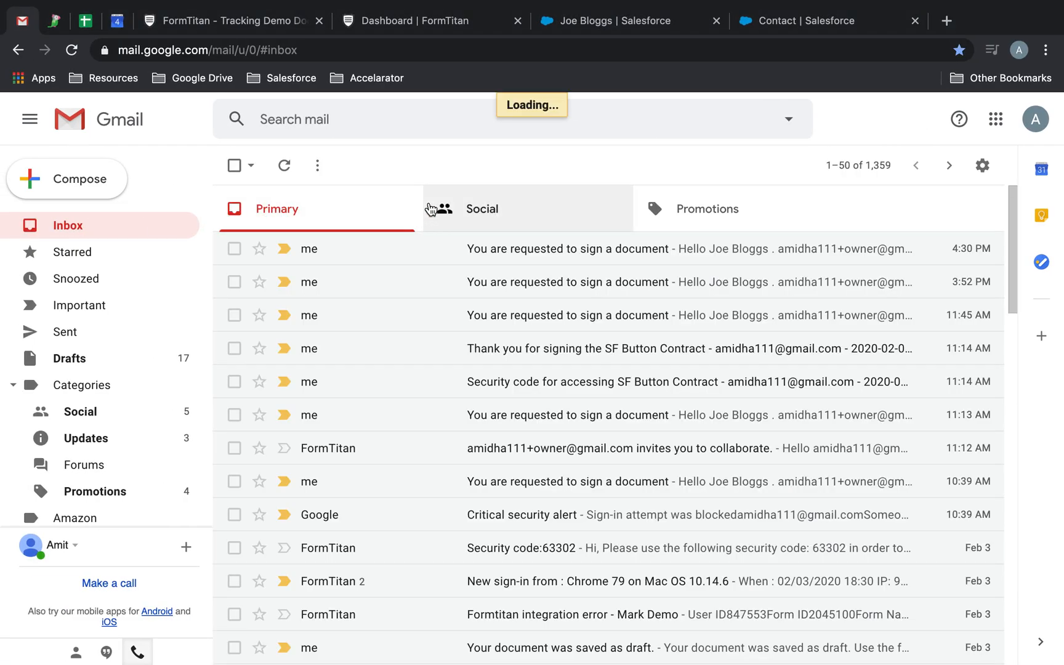
left_click(552, 253)
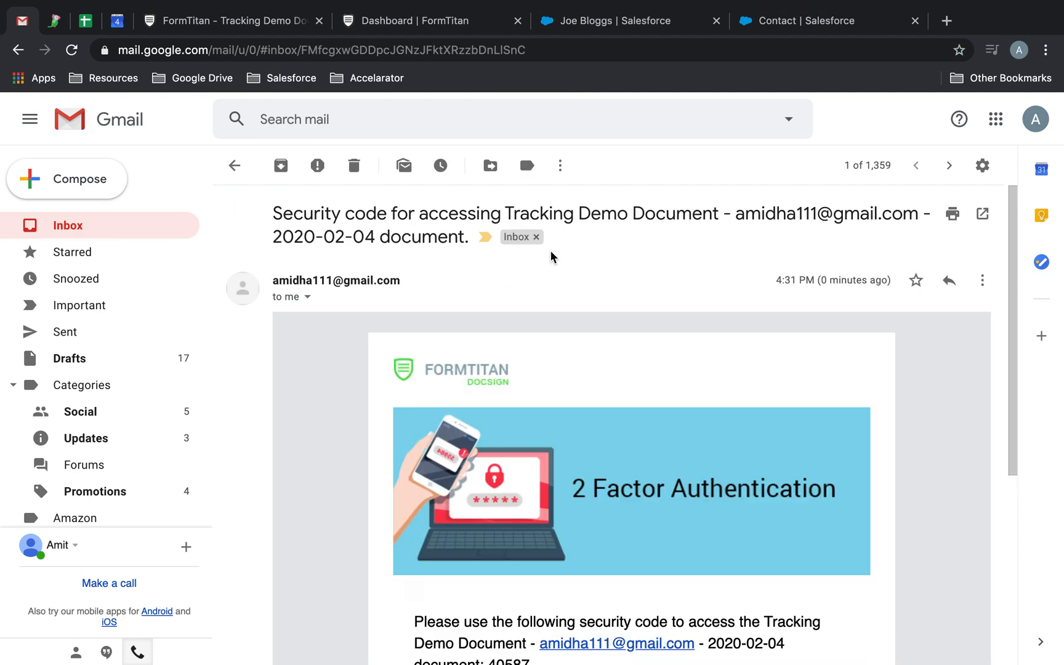
scroll(552, 257, "down", 4)
key("ctrl+Right")
left_click(463, 389)
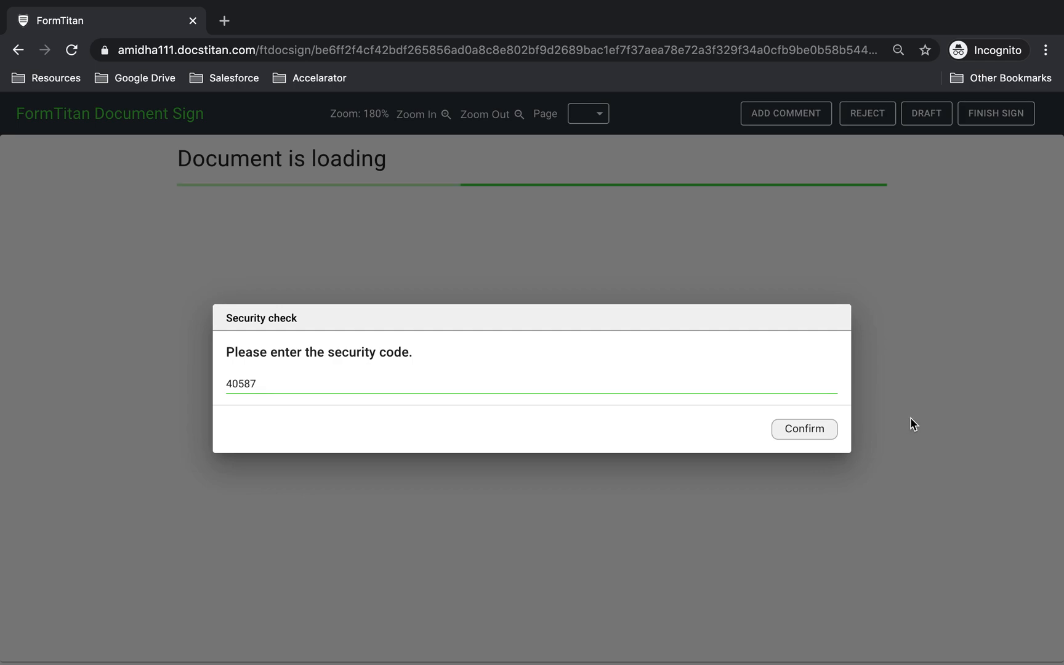
left_click(811, 432)
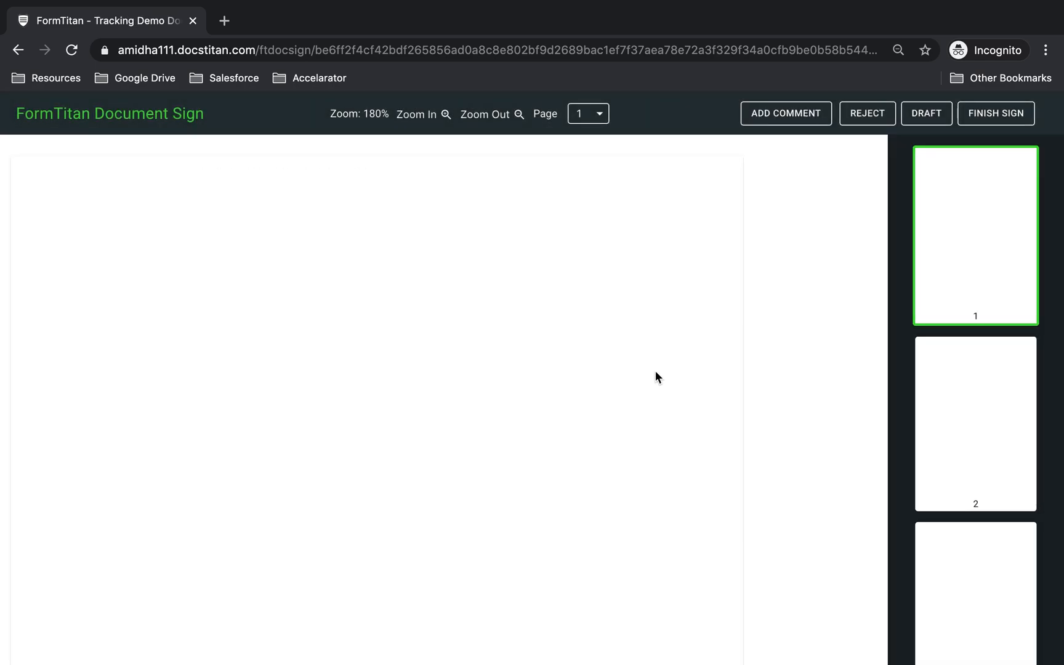
key("ctrl+Left")
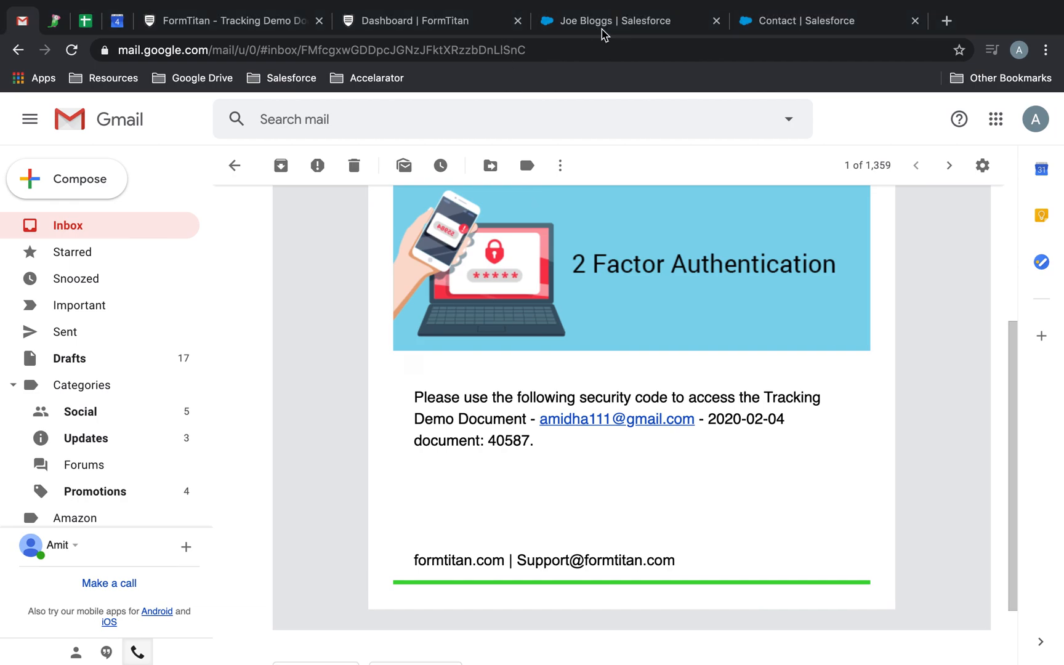
left_click(598, 21)
Inspect the contact's TST-000028 tracking record with the Sent event.
left_click(137, 295)
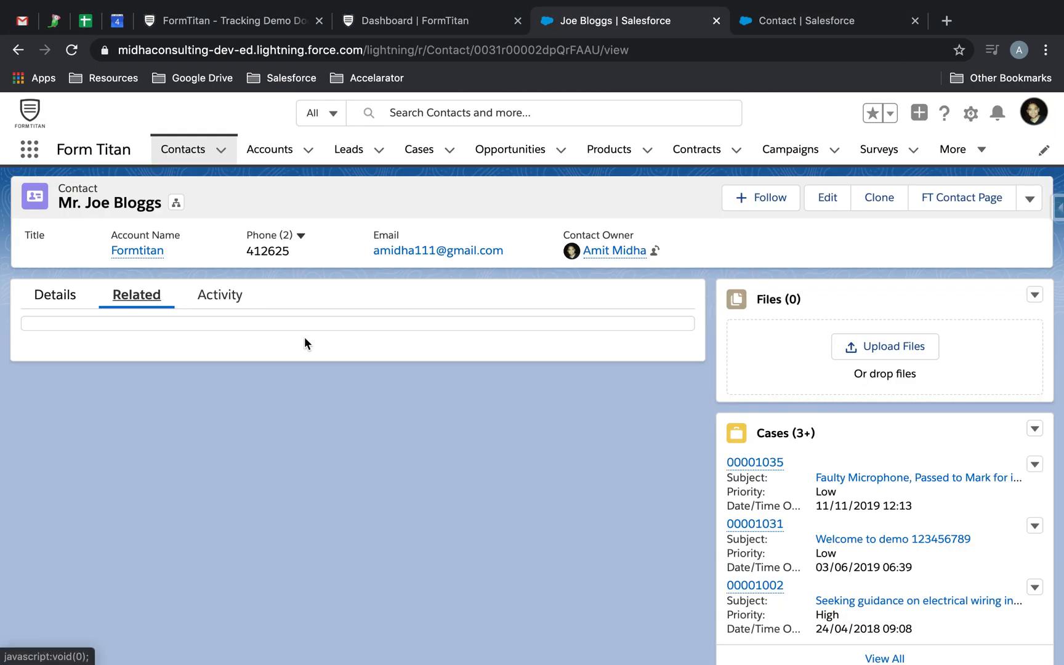
scroll(305, 337, "down", 5)
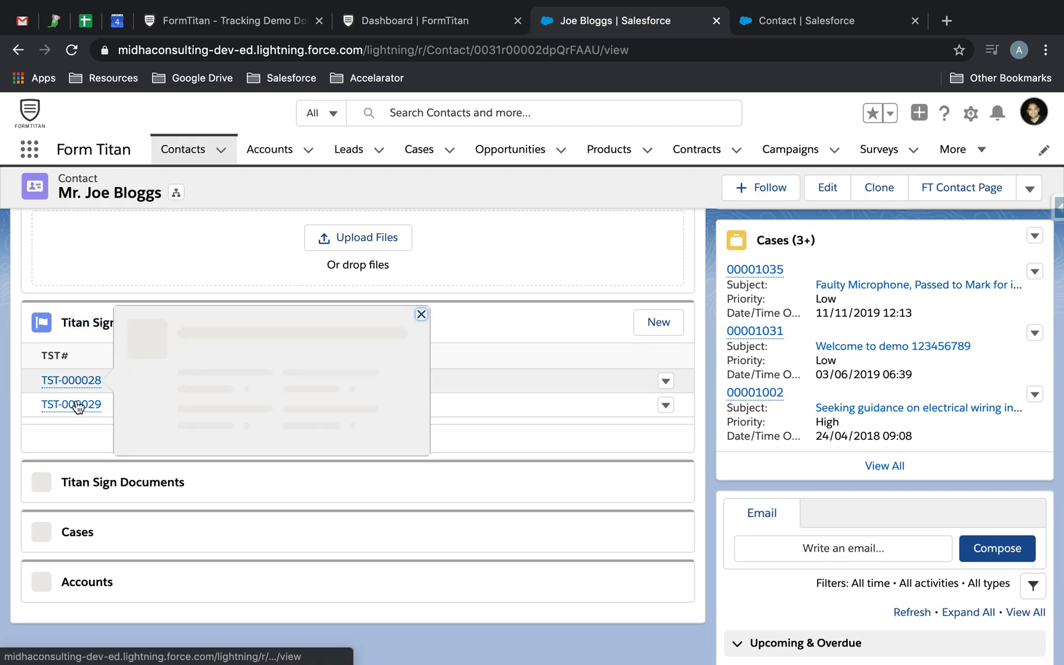
left_click(80, 386)
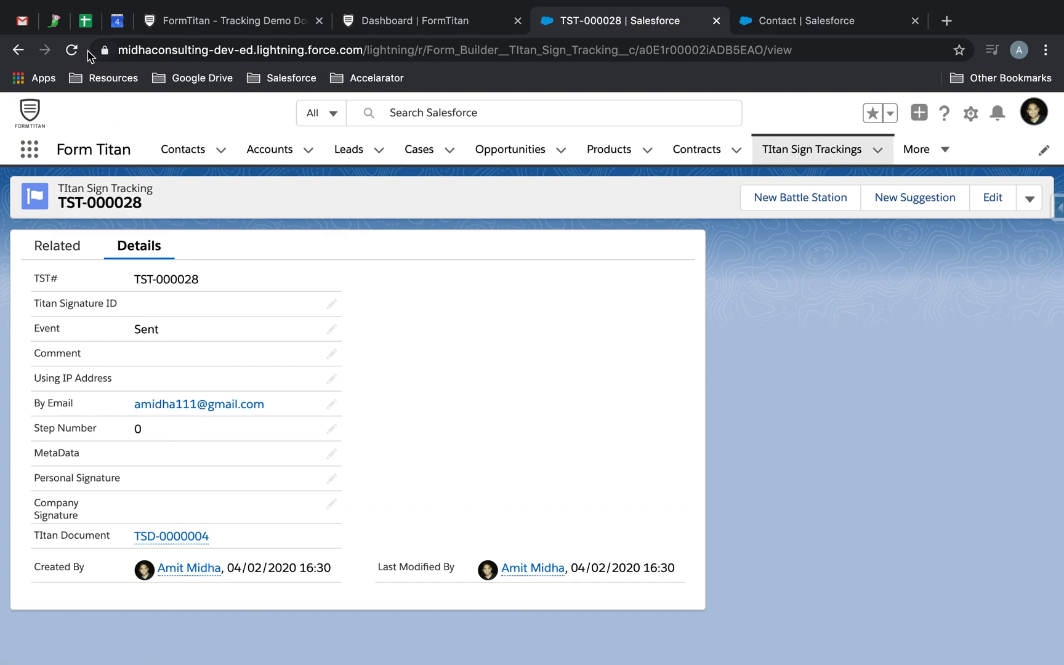
left_click(18, 50)
Inspect TST-000029, the Viewed event with its recorded IP address.
left_click(68, 406)
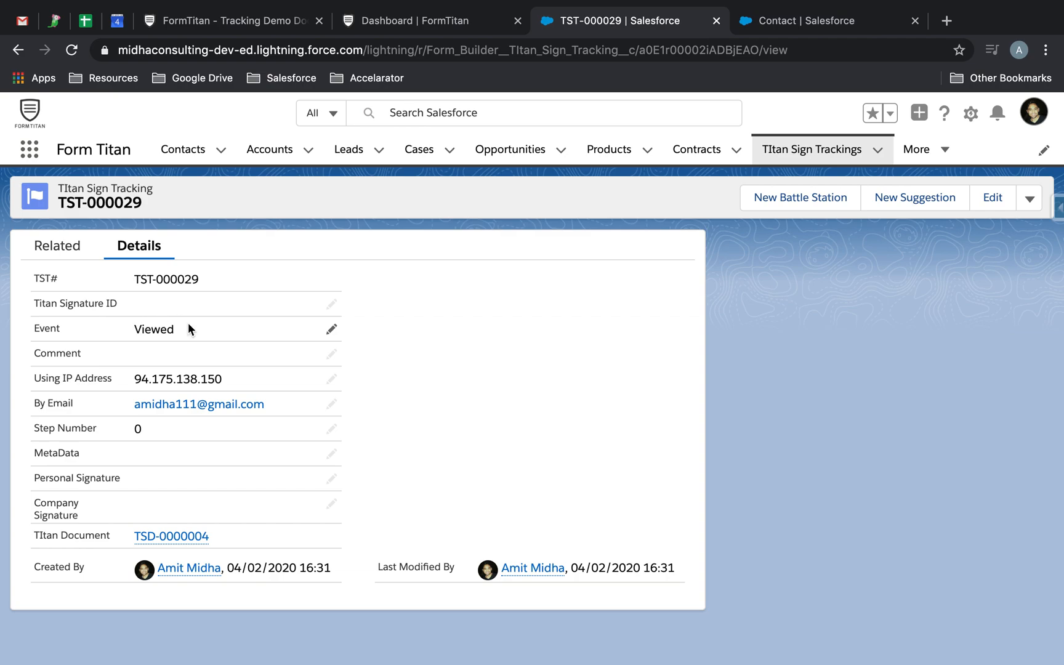
left_click_drag(138, 378, 226, 380)
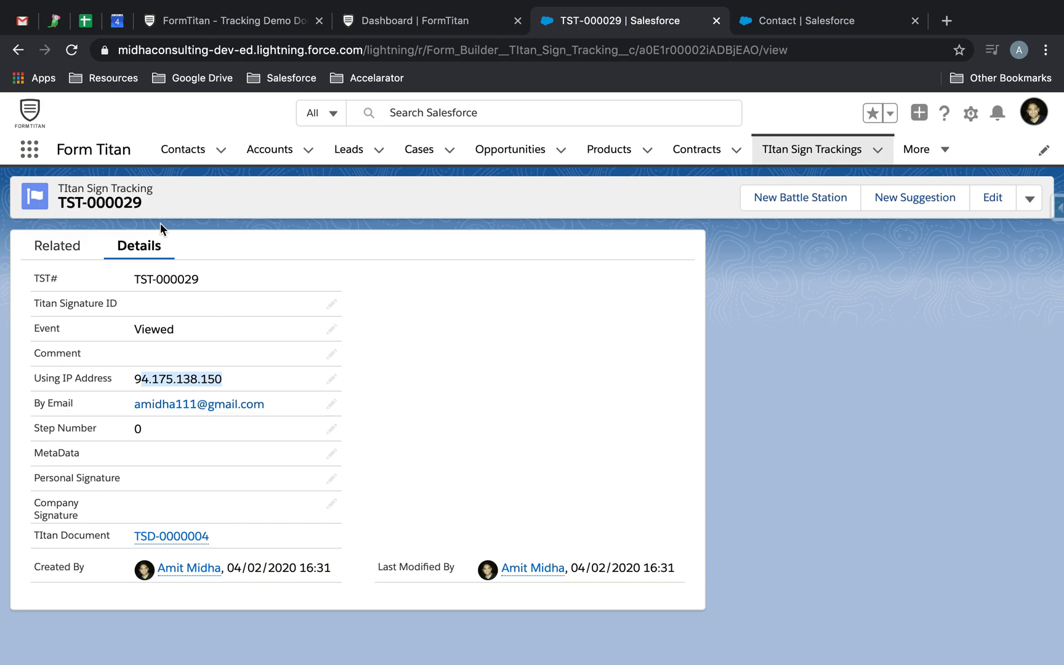
left_click(18, 49)
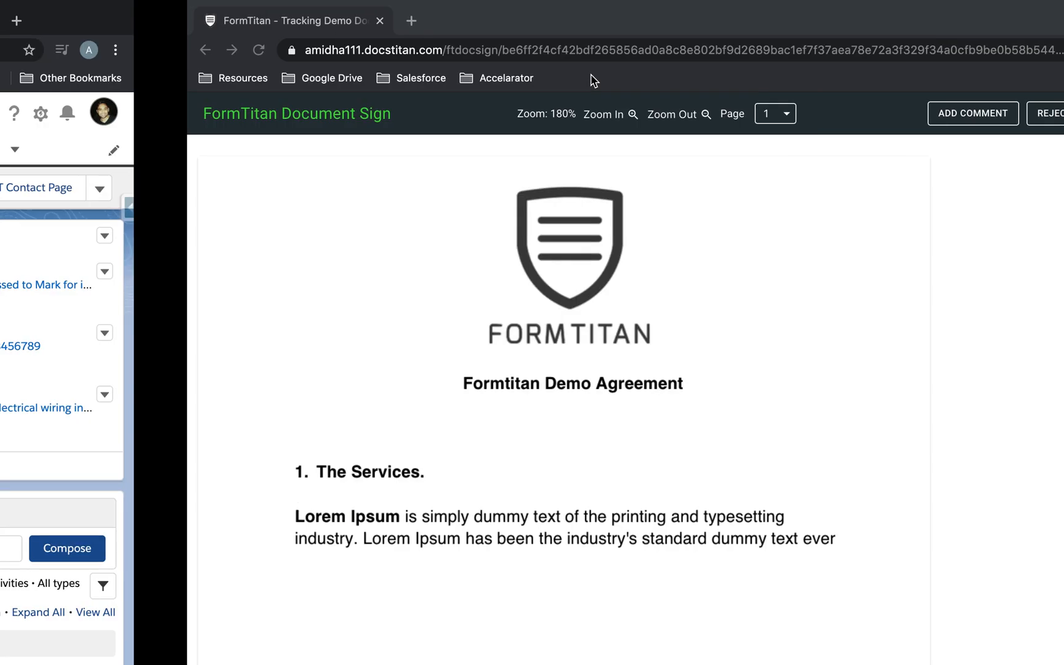
Place the saved signature on the page 3 Sign Here line and finish signing.
scroll(621, 294, "down", 10)
scroll(620, 294, "down", 15)
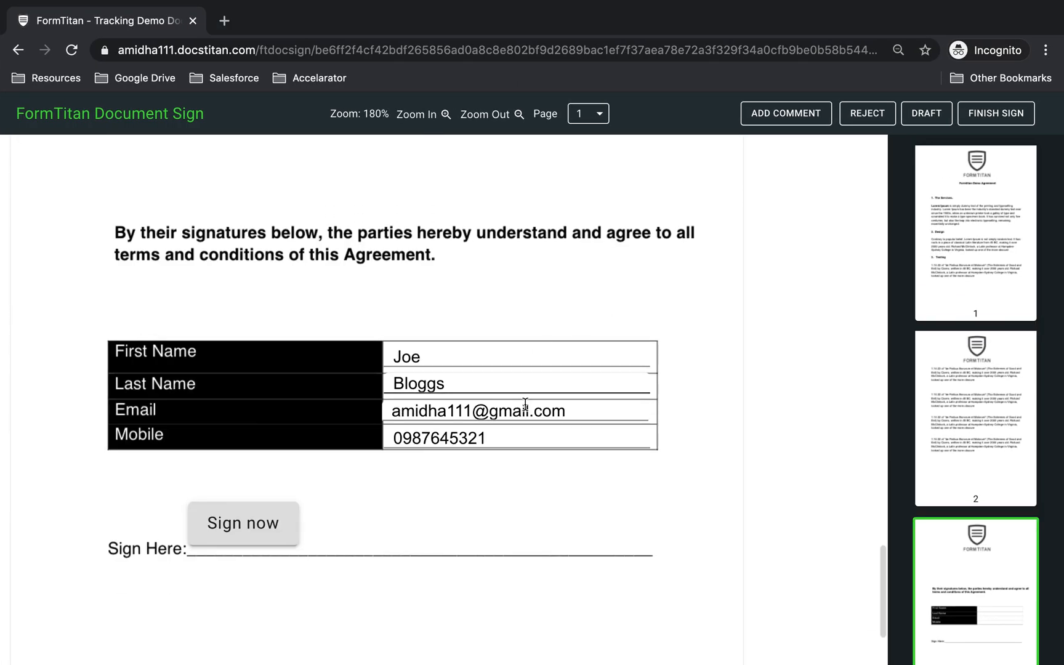
scroll(517, 456, "down", 2)
left_click(285, 470)
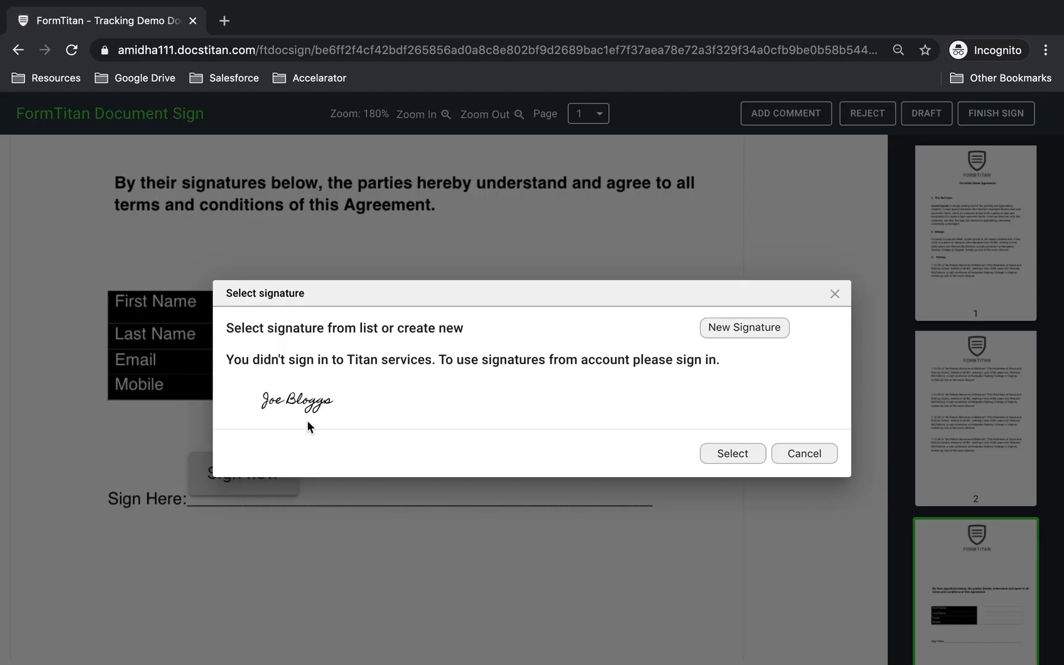
left_click(724, 451)
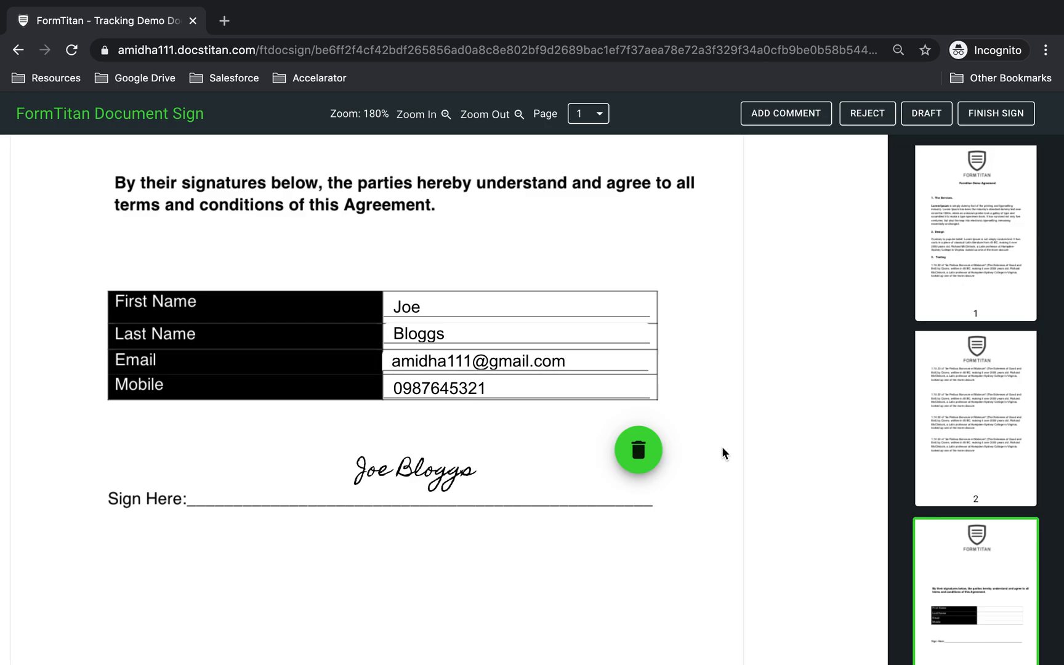
left_click(993, 121)
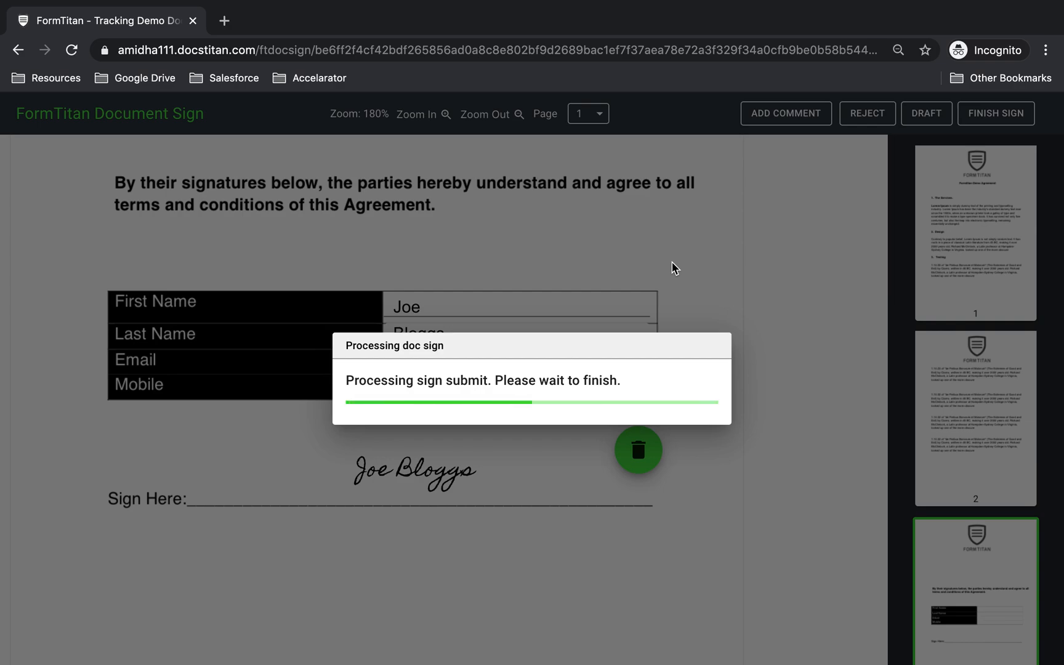
key("ctrl+Left")
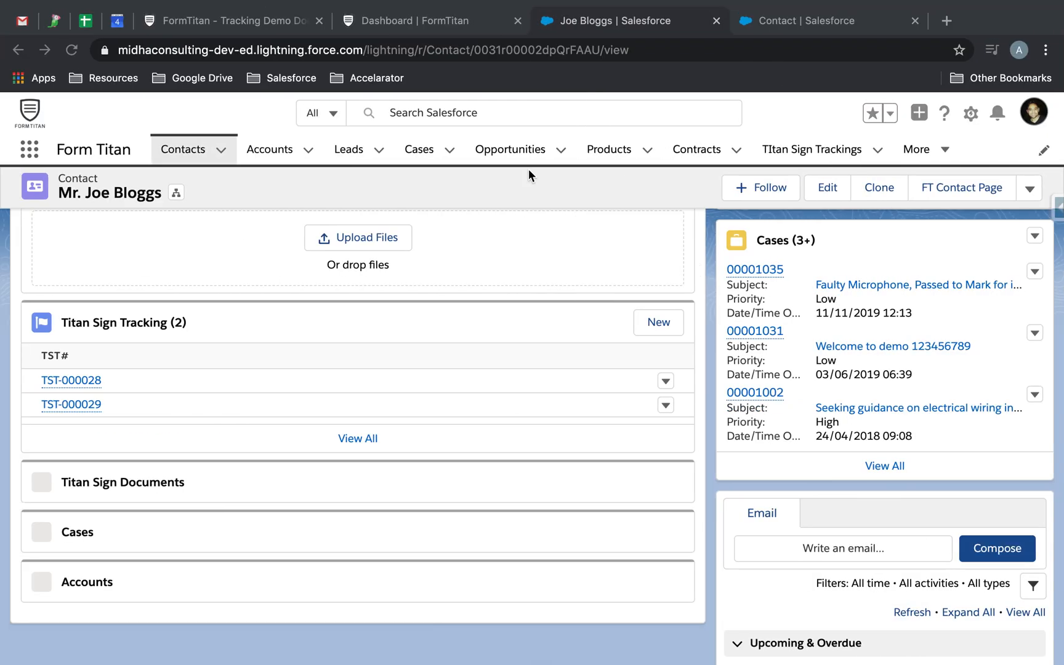
In the editor's document settings, expand Document submit and Optimization and open the integration logs.
left_click(433, 23)
left_click(249, 20)
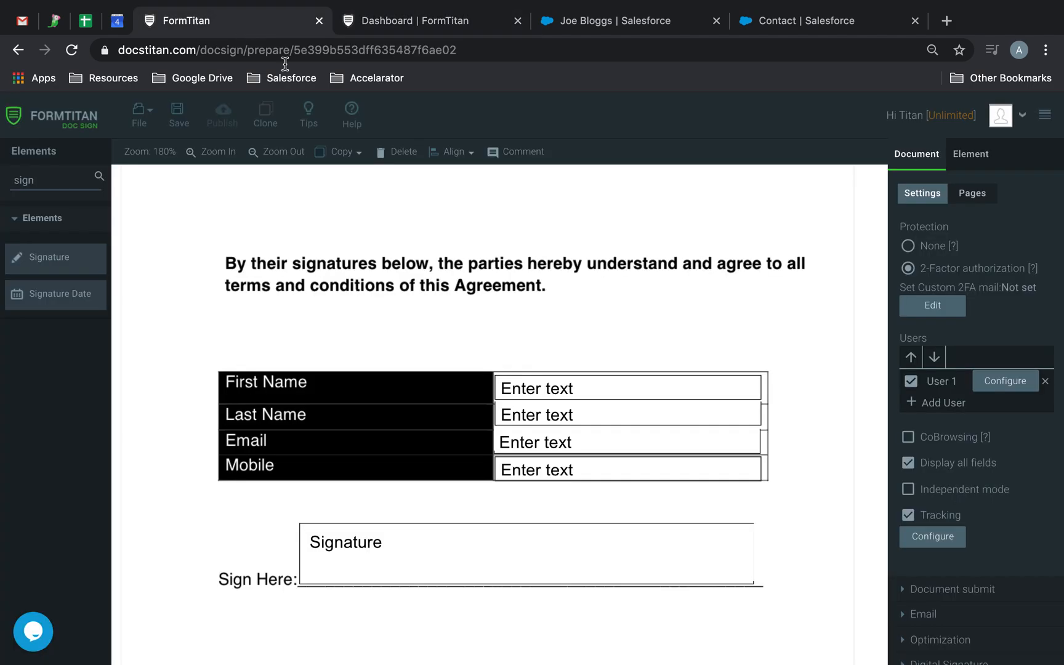
scroll(920, 592, "down", 1)
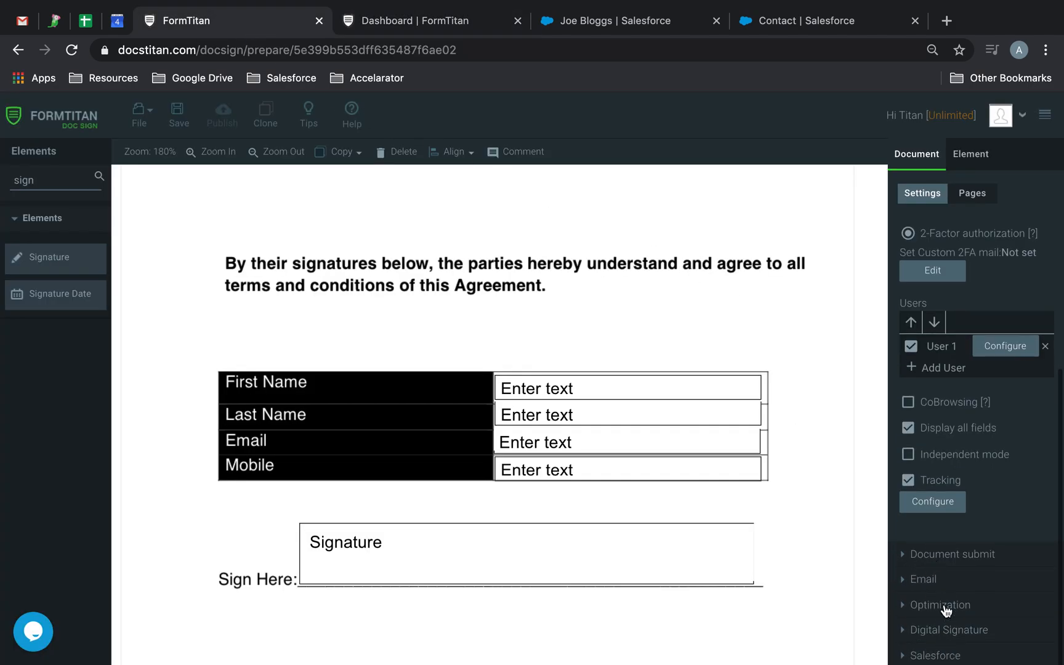
left_click(978, 155)
left_click(915, 156)
scroll(948, 425, "down", 3)
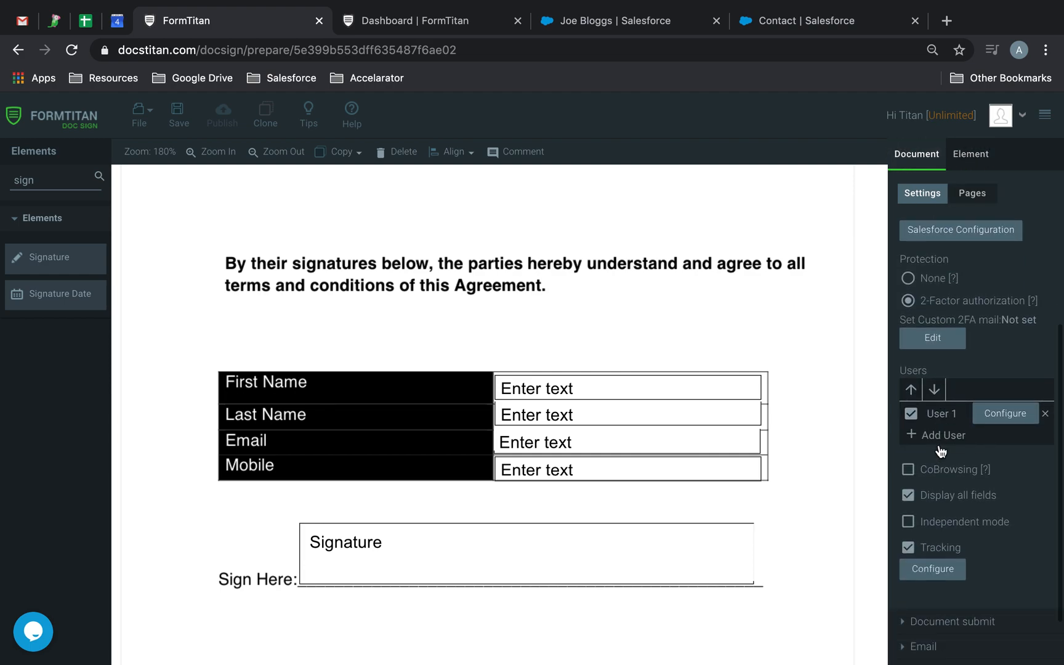
scroll(940, 452, "down", 2)
left_click(966, 553)
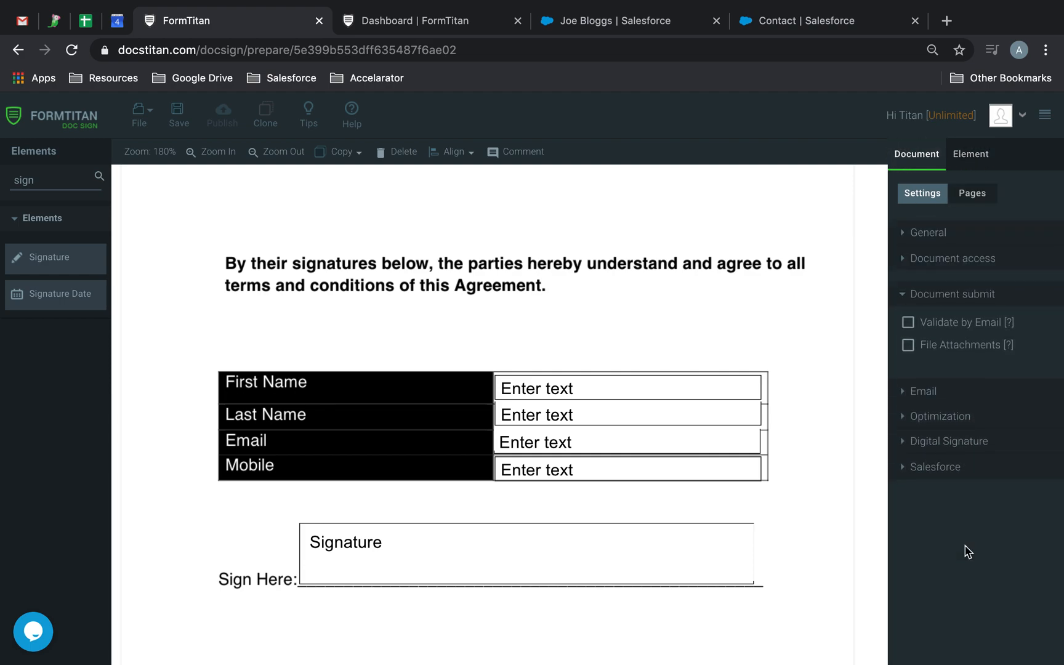
left_click(959, 420)
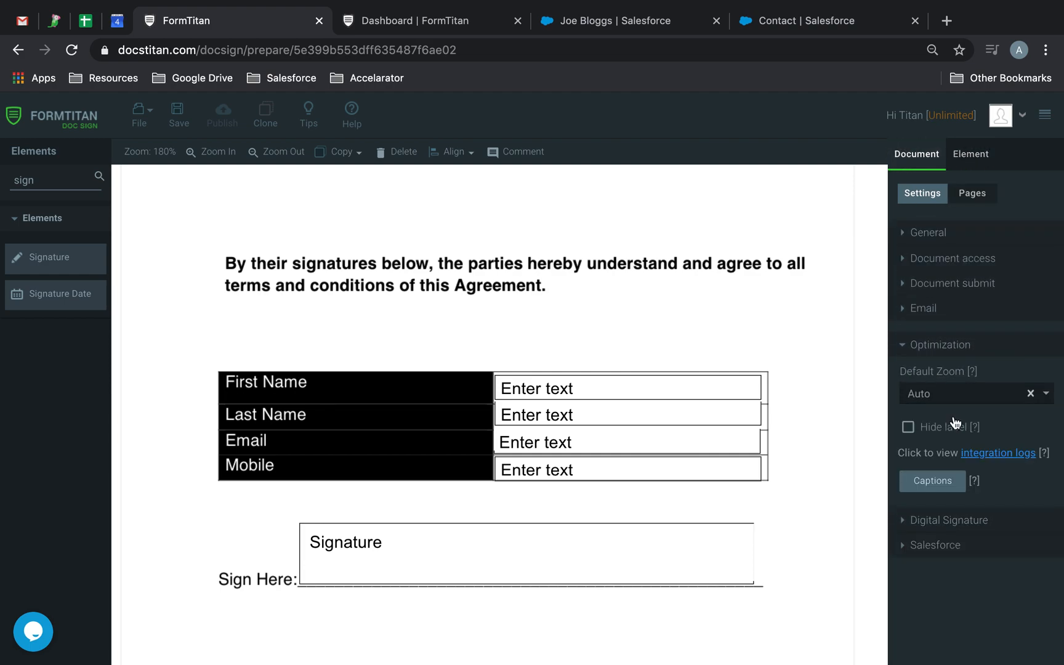
left_click(985, 454)
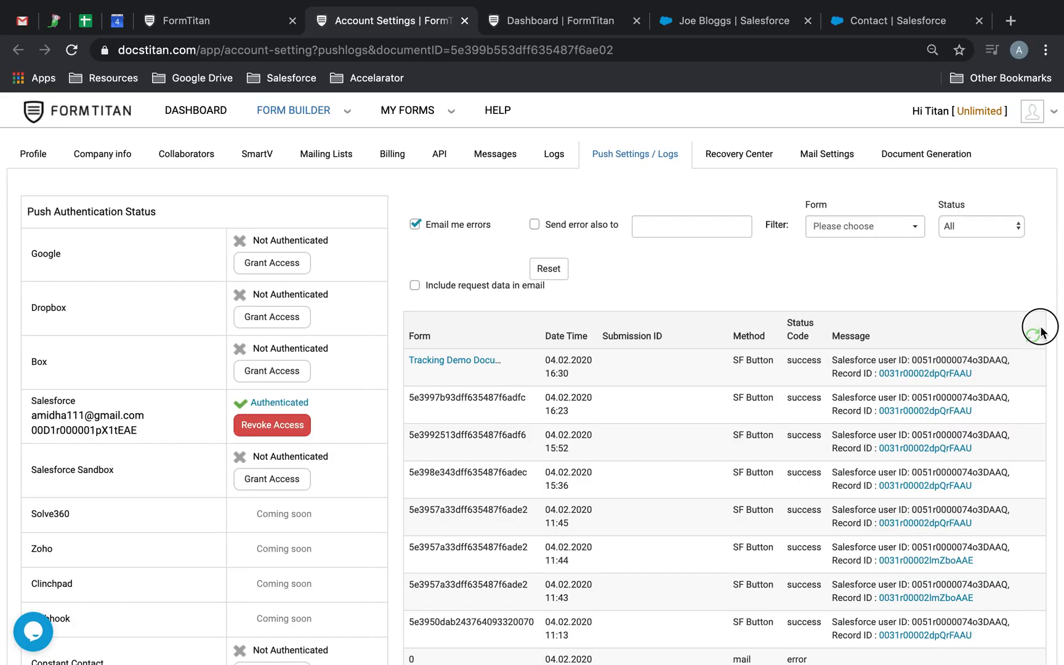
Refresh the Push Settings / Logs table until the Salesforce push shows success.
left_click(1040, 332)
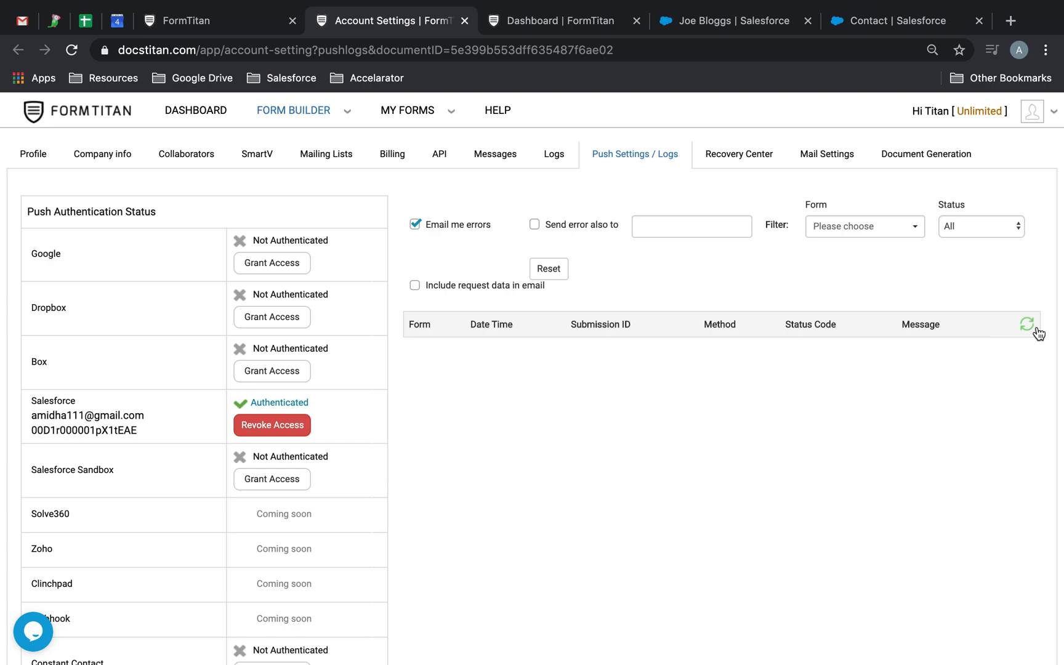
left_click(1033, 336)
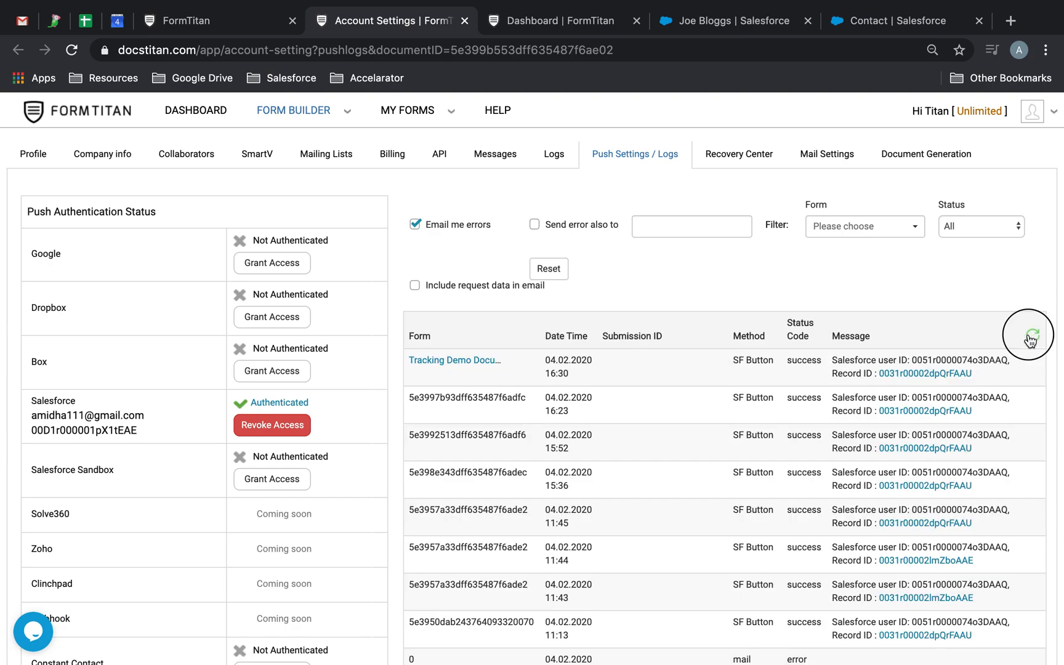
left_click(1032, 337)
left_click(1027, 334)
left_click(1029, 331)
left_click(1030, 334)
left_click(1031, 334)
left_click(1031, 334)
left_click(1031, 334)
Check the signing window's processing progress from the FormTitan dashboard.
left_click(570, 23)
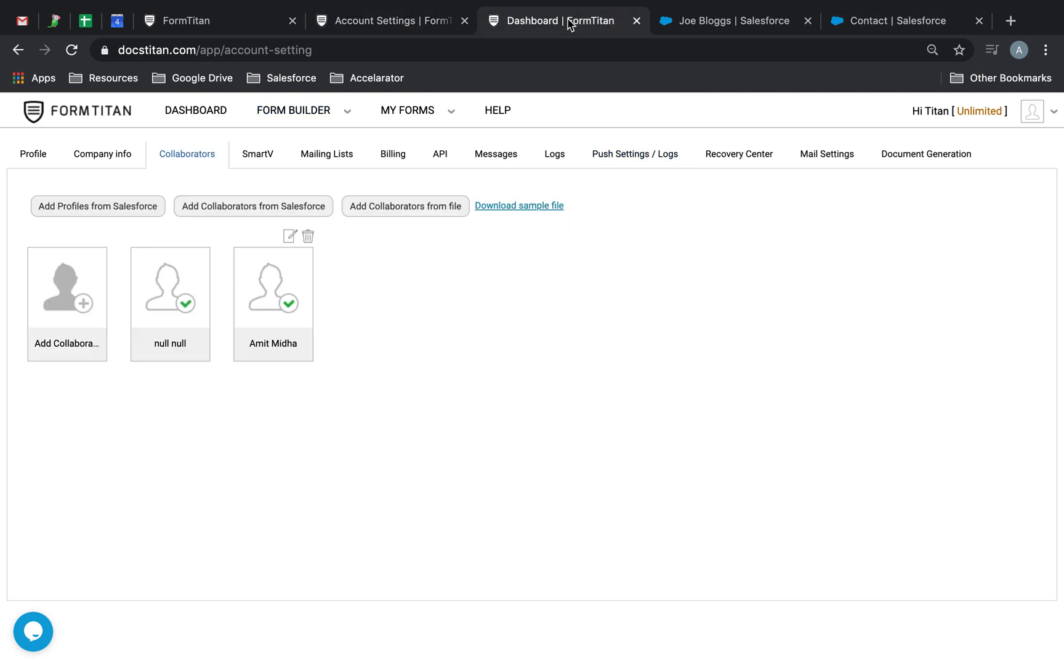
key("ctrl+Right")
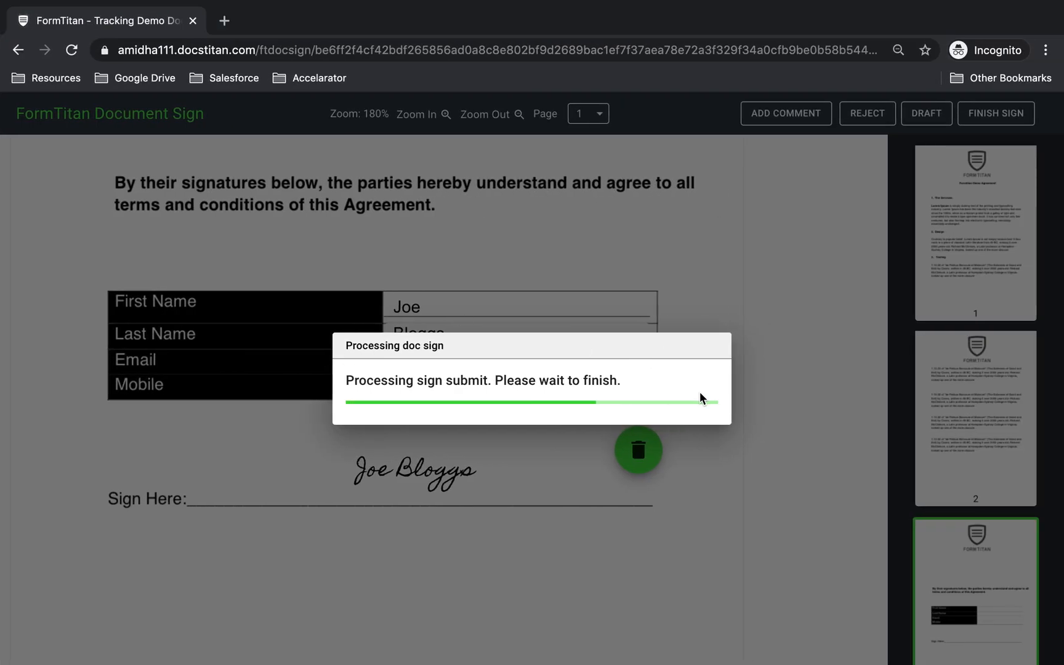
key("ctrl+Left")
key("ctrl+Right")
key("ctrl+Left")
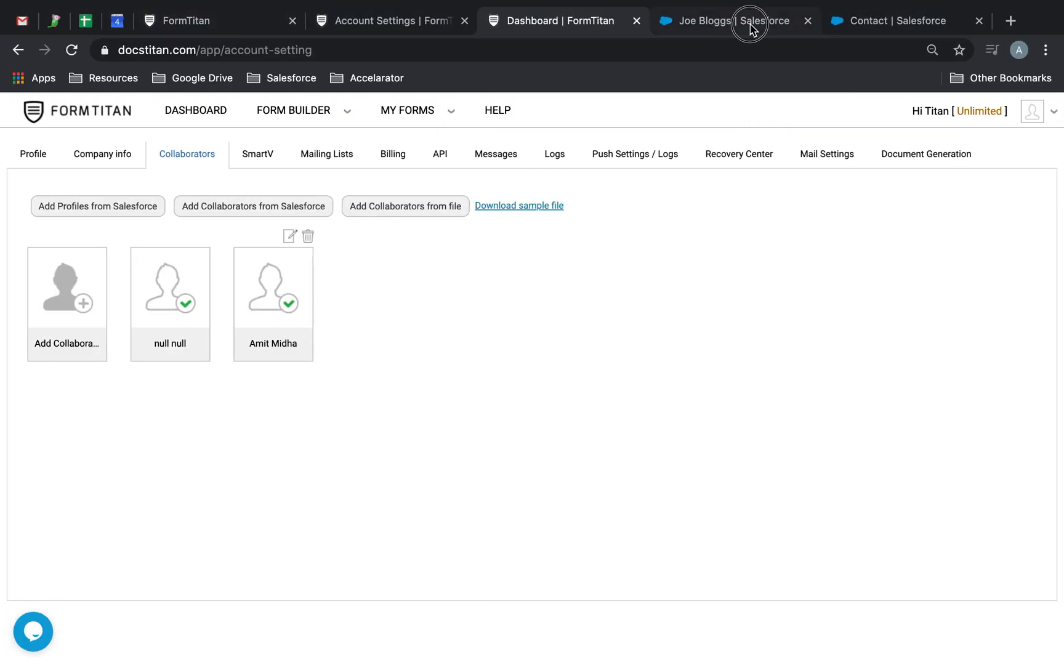
left_click(750, 24)
Open the full Titan Sign Tracking list from the signer's contact record.
left_click(178, 148)
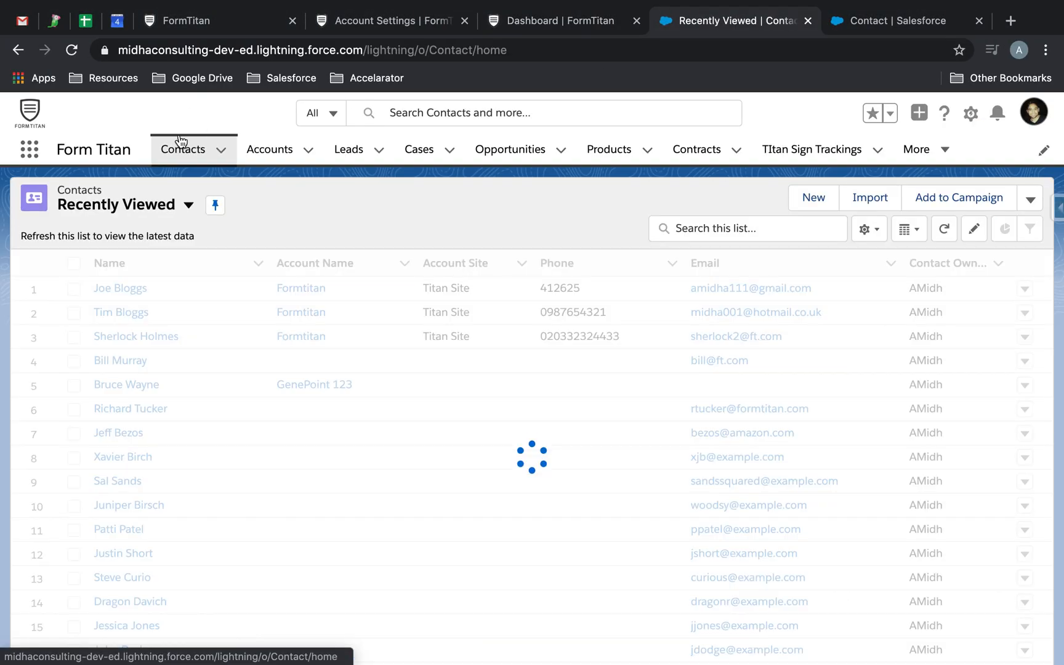
left_click(119, 289)
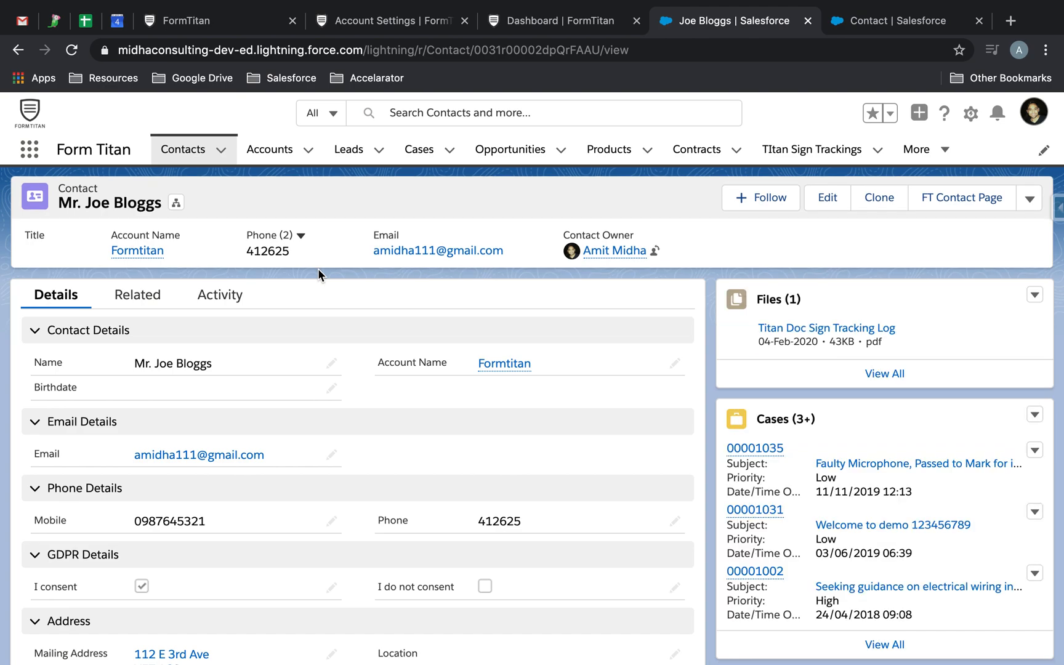
left_click(123, 298)
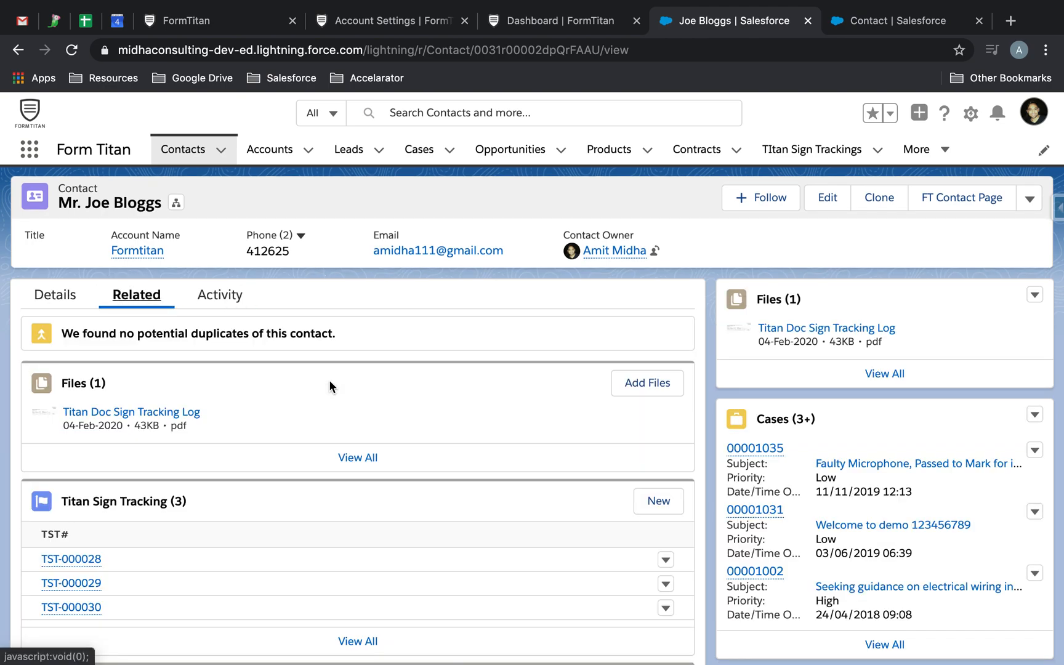
scroll(330, 387, "down", 3)
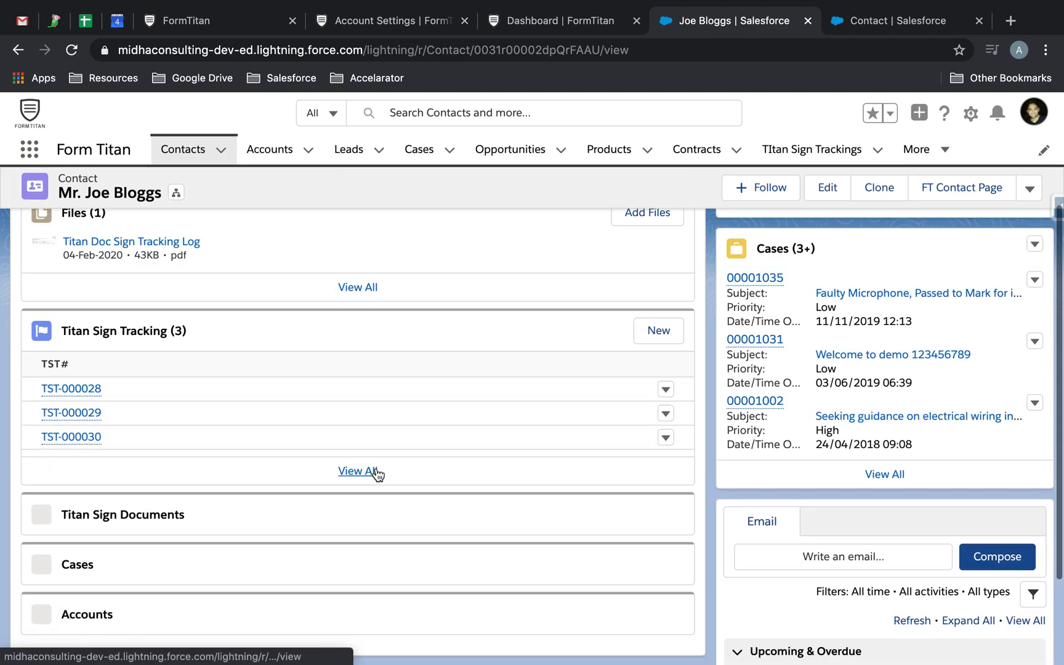
left_click(370, 471)
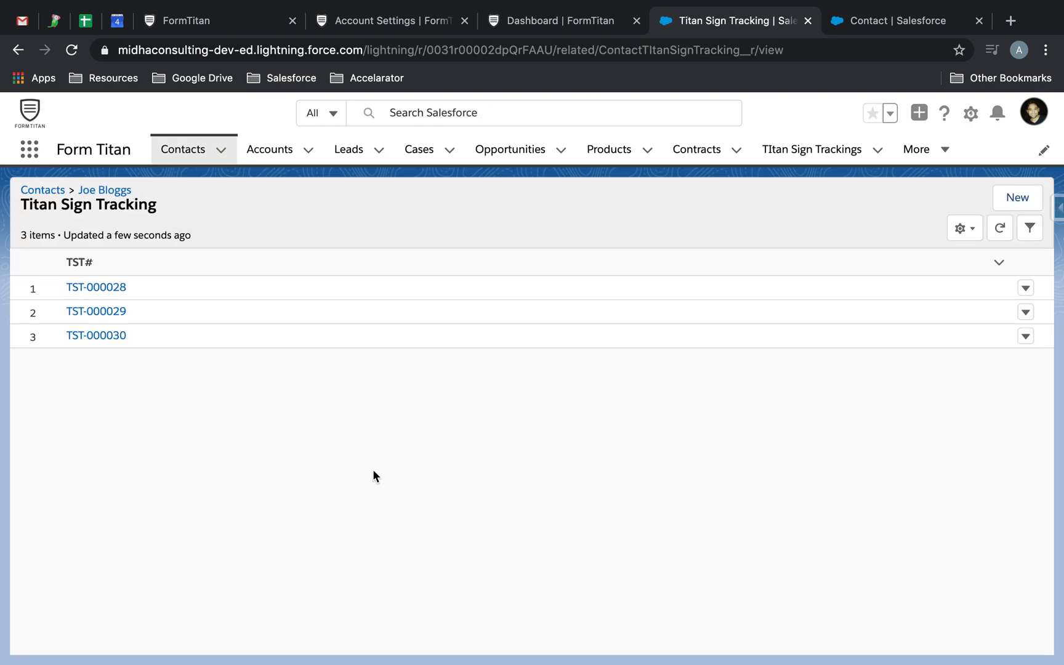
Review TST-000030's Completed event details and related files.
left_click(96, 336)
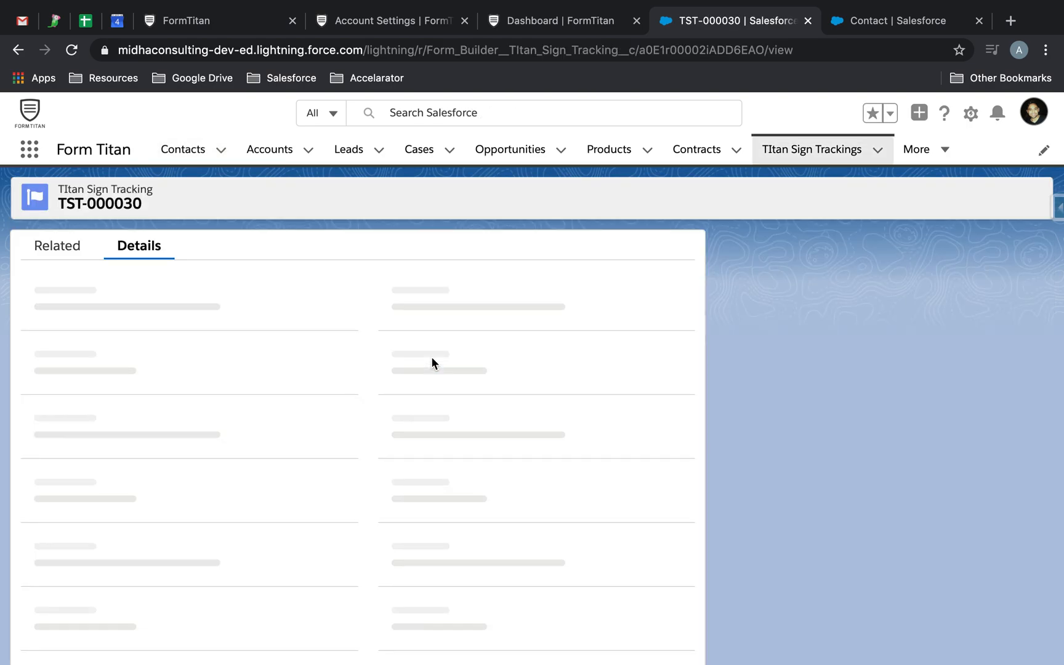
scroll(432, 360, "down", 5)
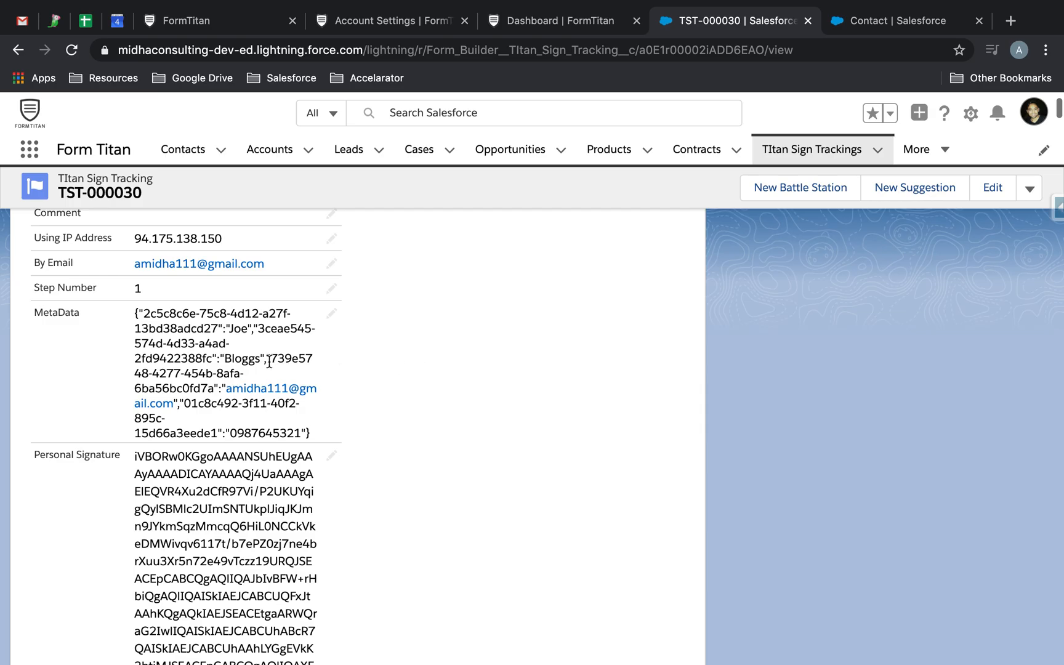
scroll(249, 347, "down", 15)
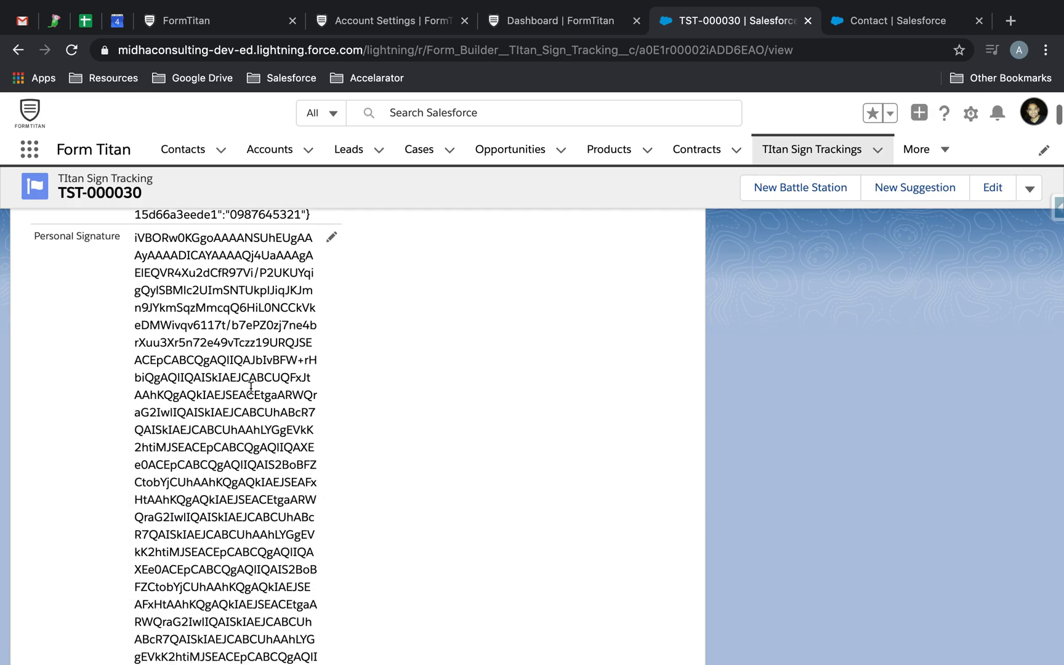
scroll(251, 387, "down", 20)
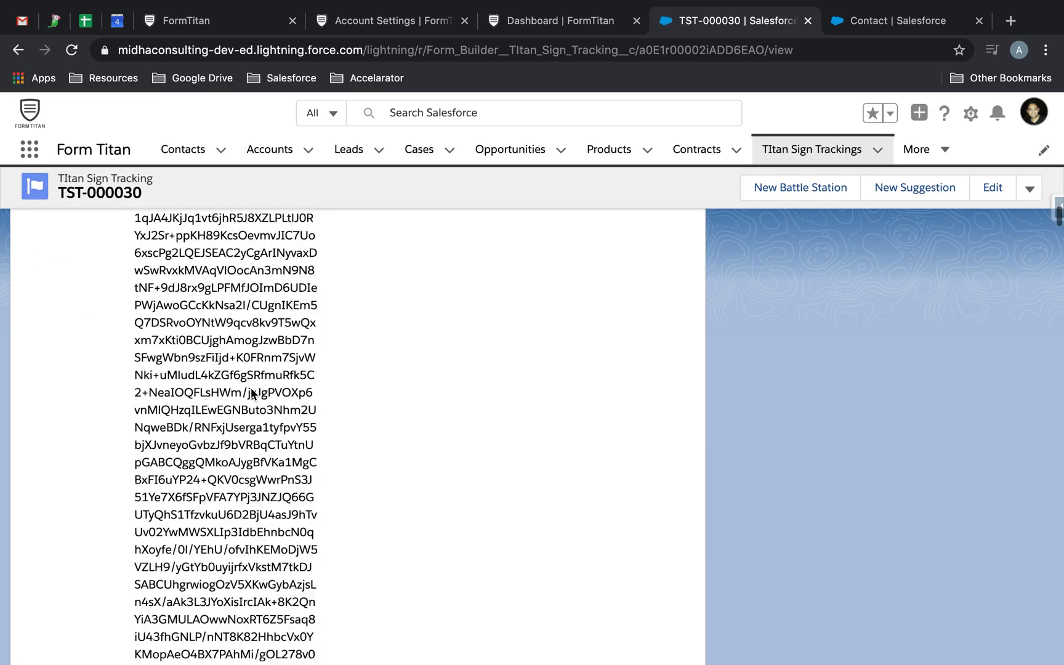
scroll(251, 388, "down", 20)
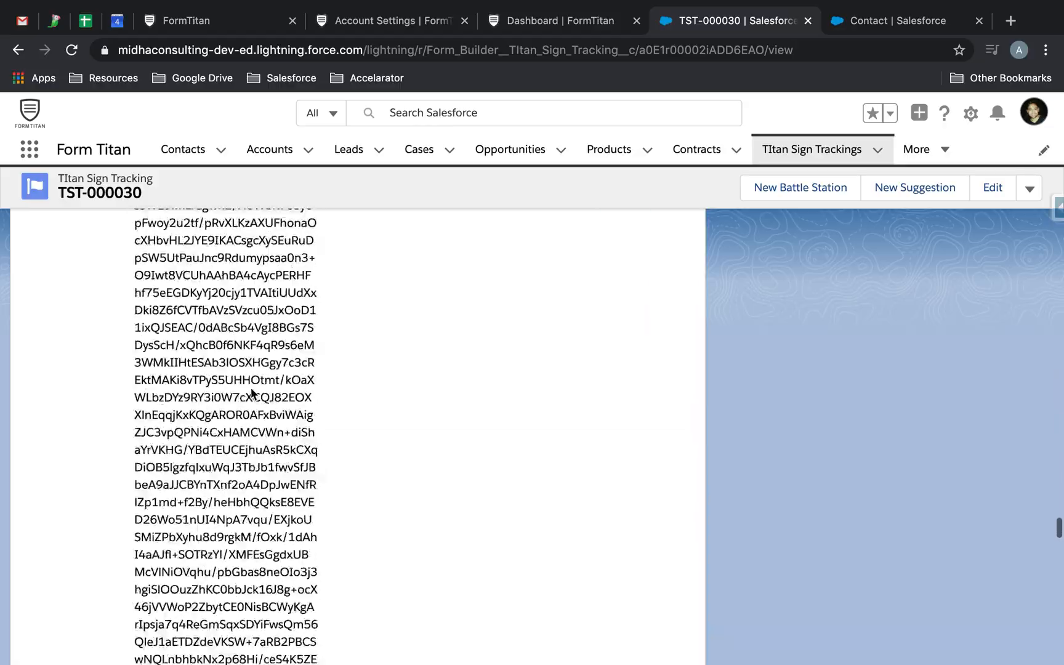
scroll(251, 393, "up", 20)
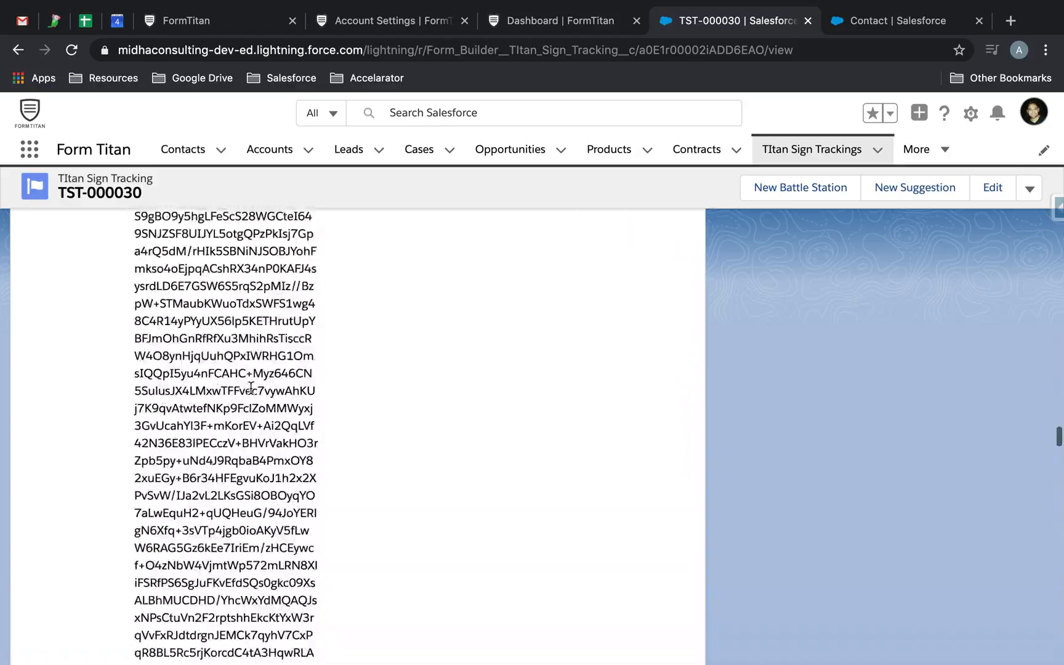
scroll(250, 388, "up", 20)
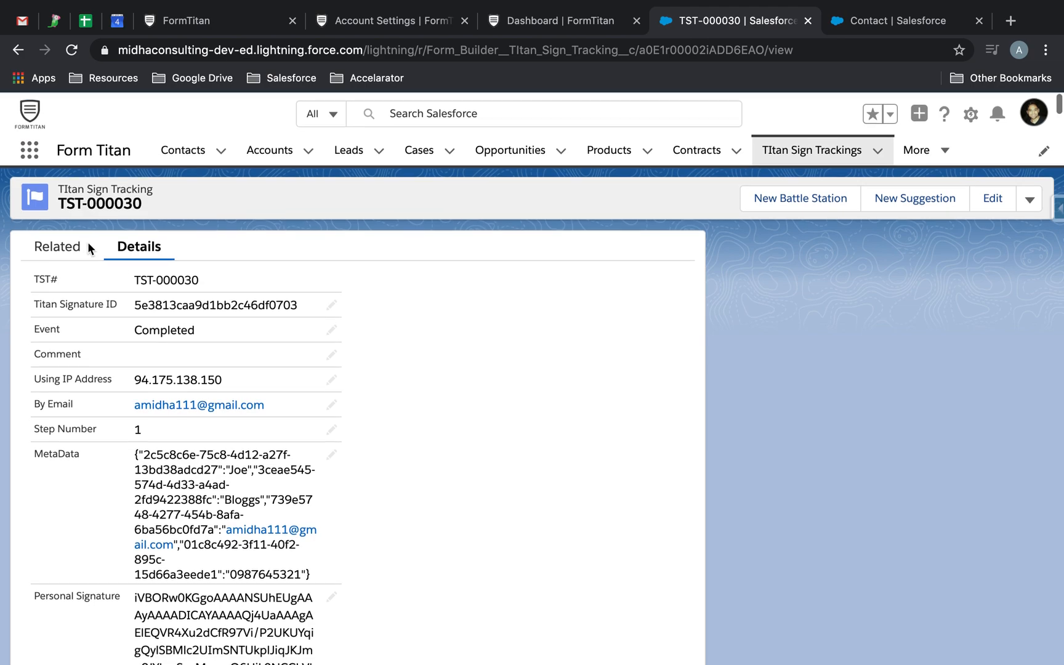
left_click(84, 246)
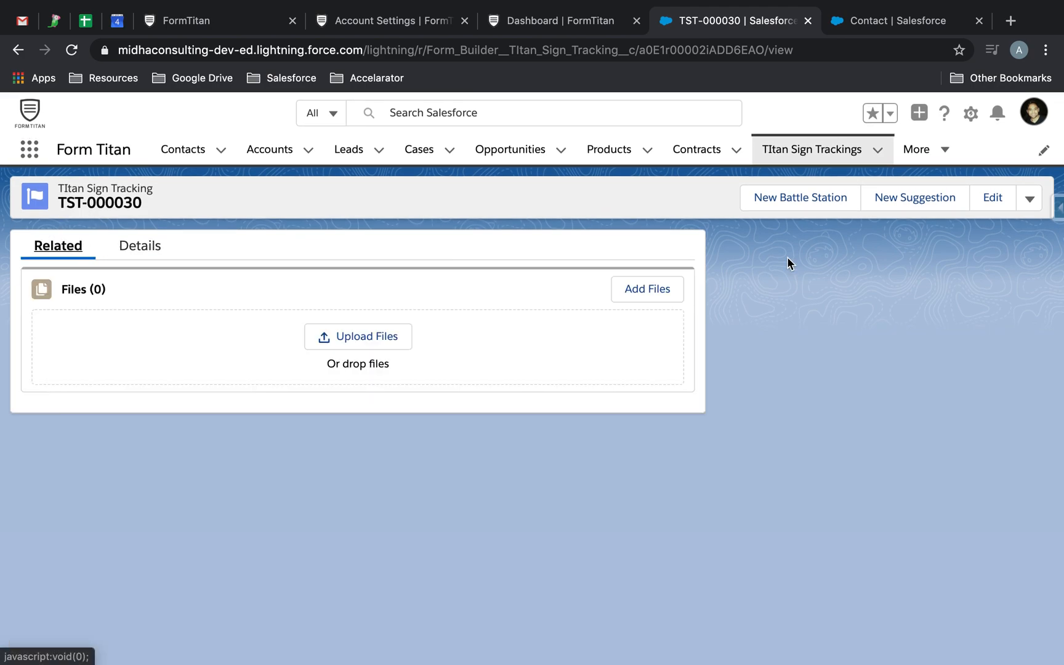
left_click(784, 161)
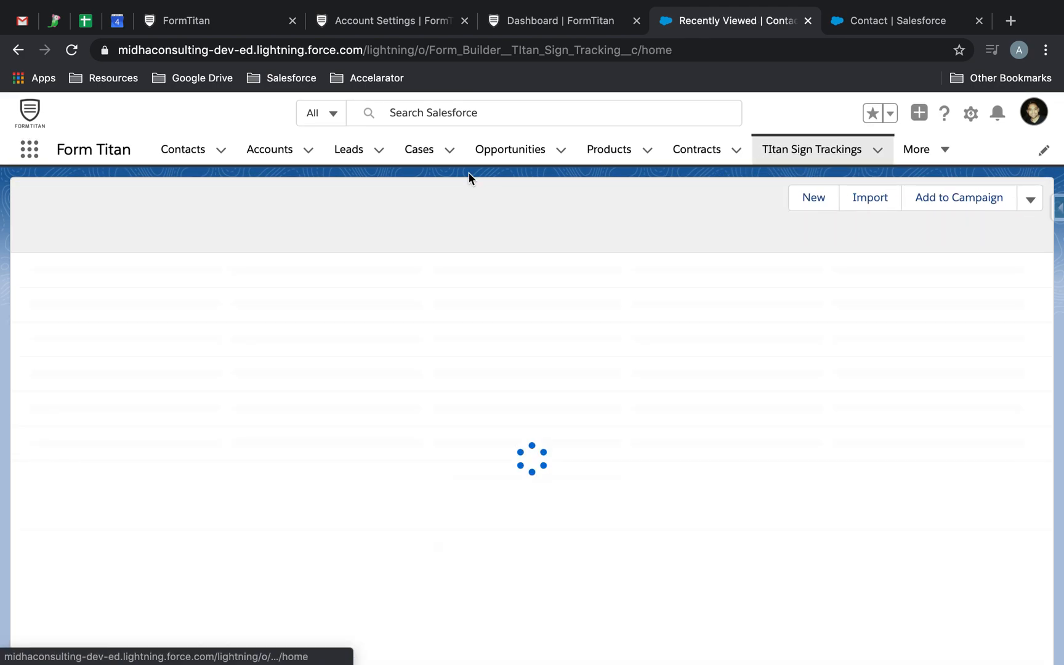
Show all files attached to the signing contact.
left_click(192, 160)
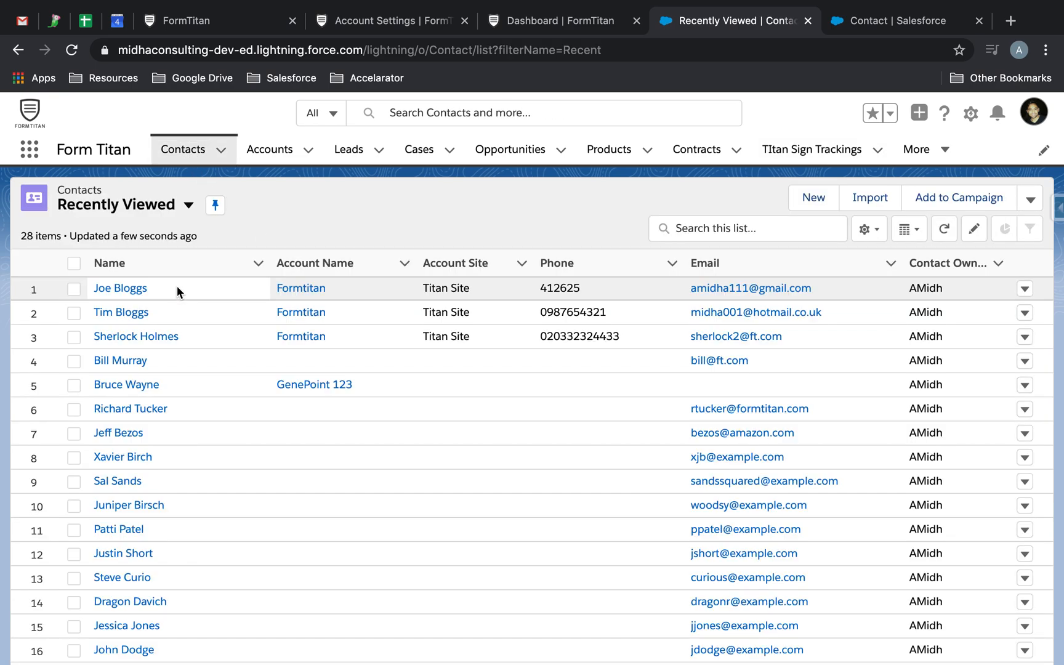
left_click(121, 289)
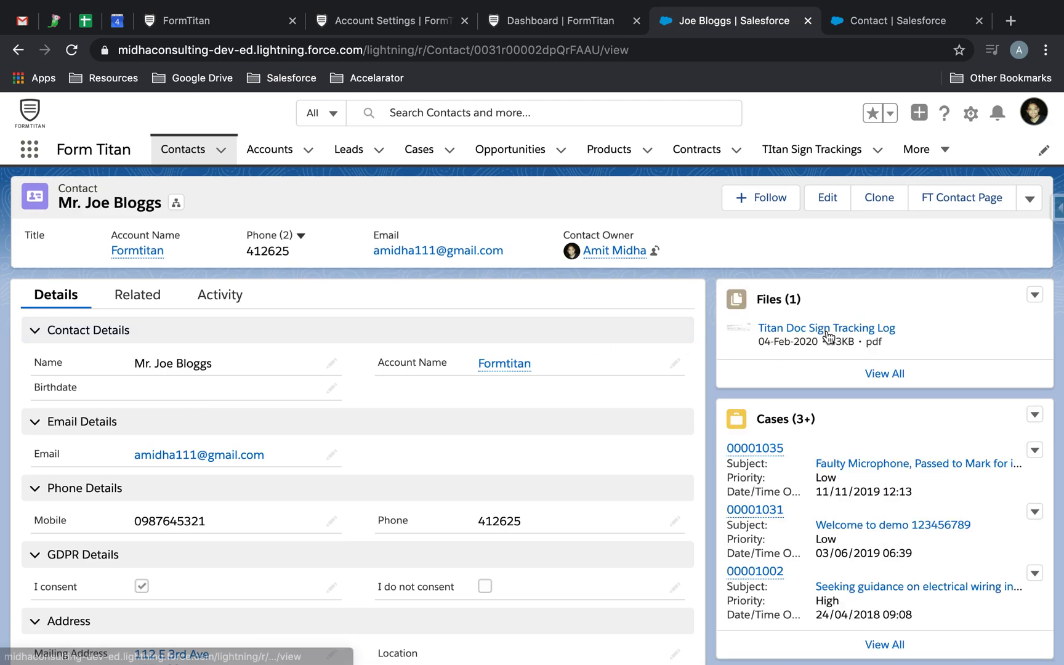
left_click(893, 380)
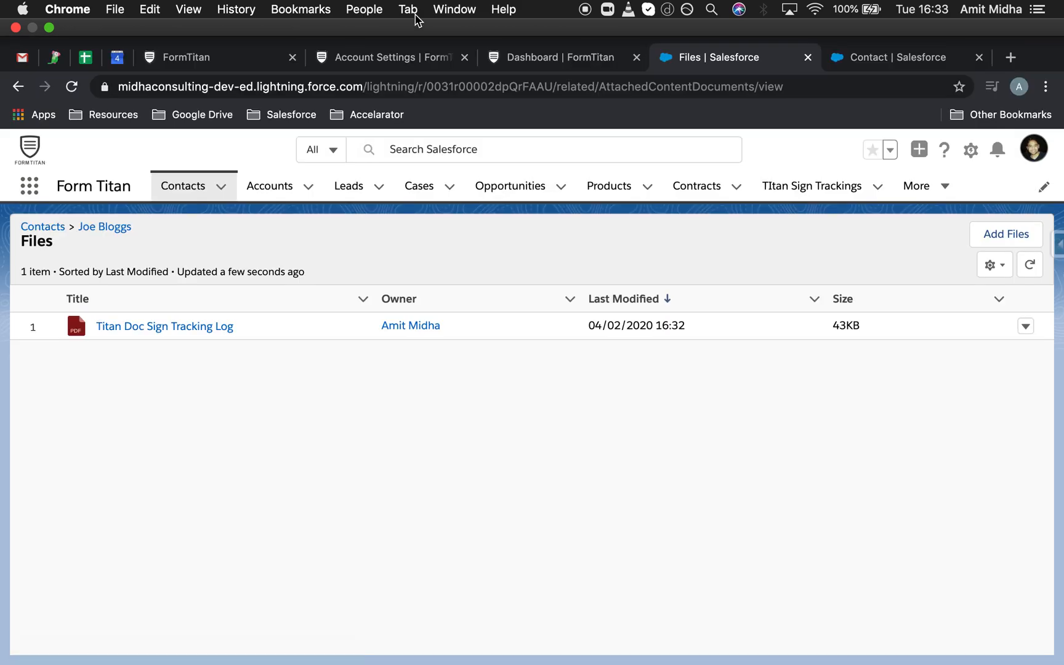
Preview the Titan Doc Sign Tracking Log PDF and check its signature hash.
left_click(189, 291)
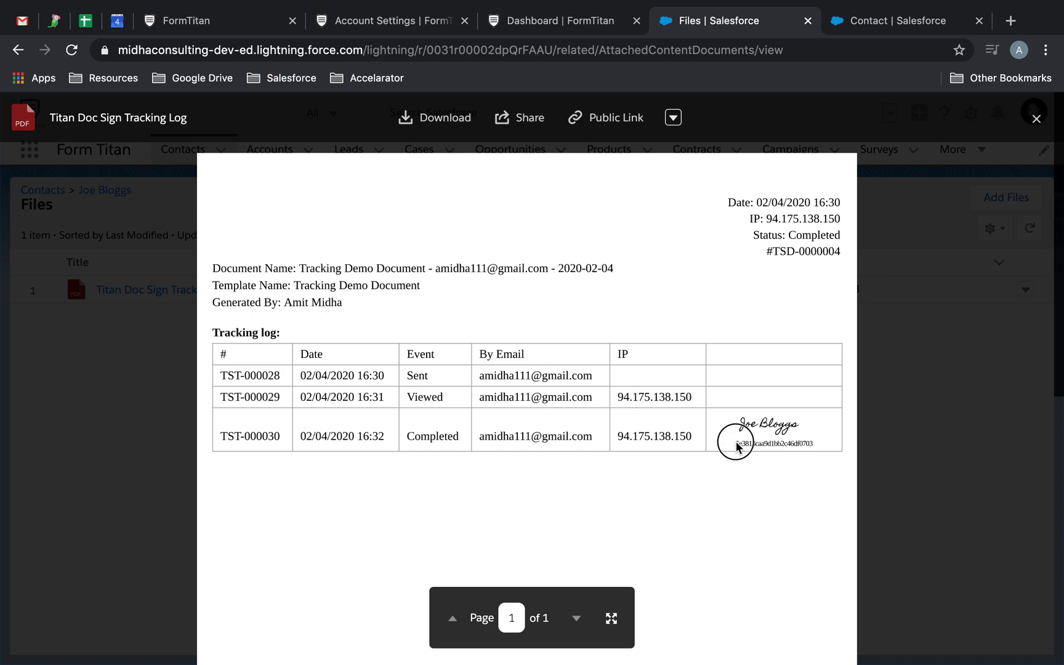
left_click_drag(737, 444, 810, 444)
key("Escape")
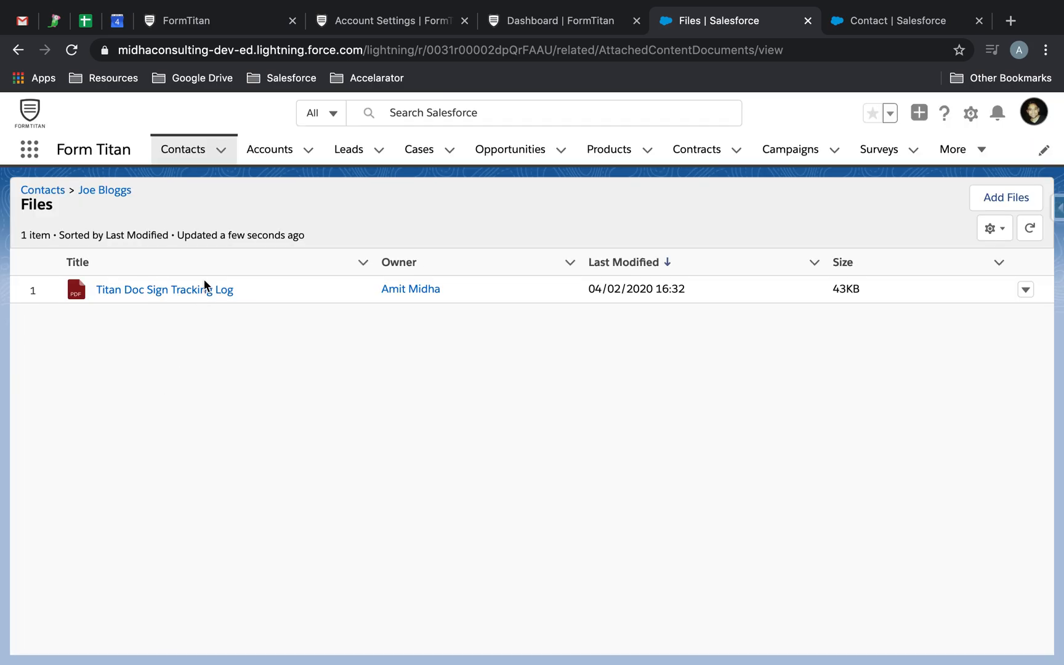
left_click(196, 296)
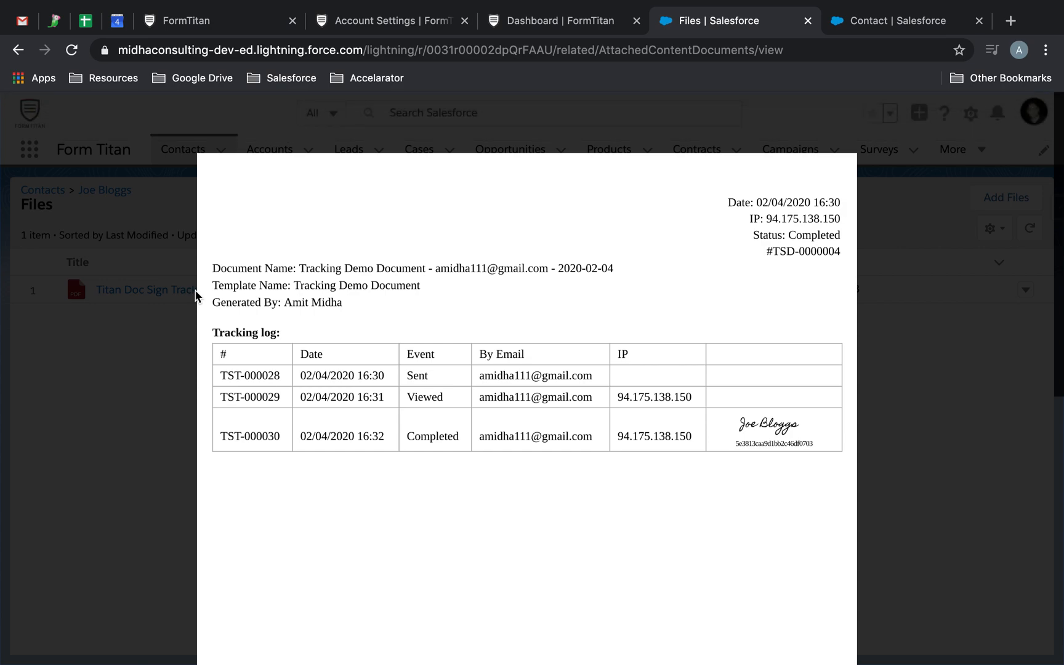
left_click(205, 23)
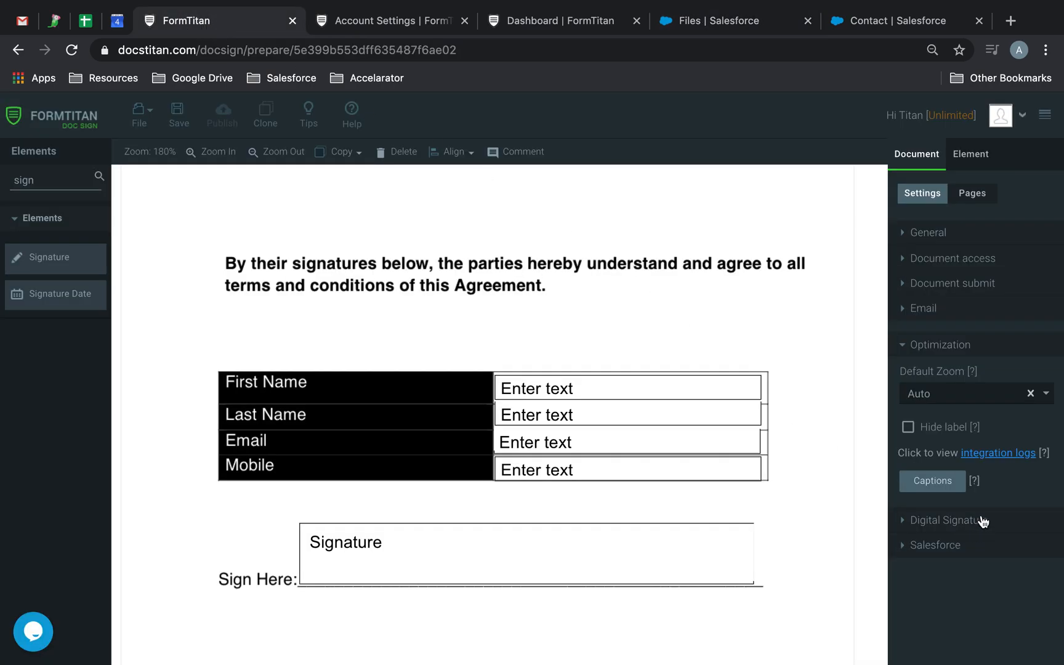
Set the tracking configuration to upload the completion log as a File, not an Attachment.
left_click(961, 304)
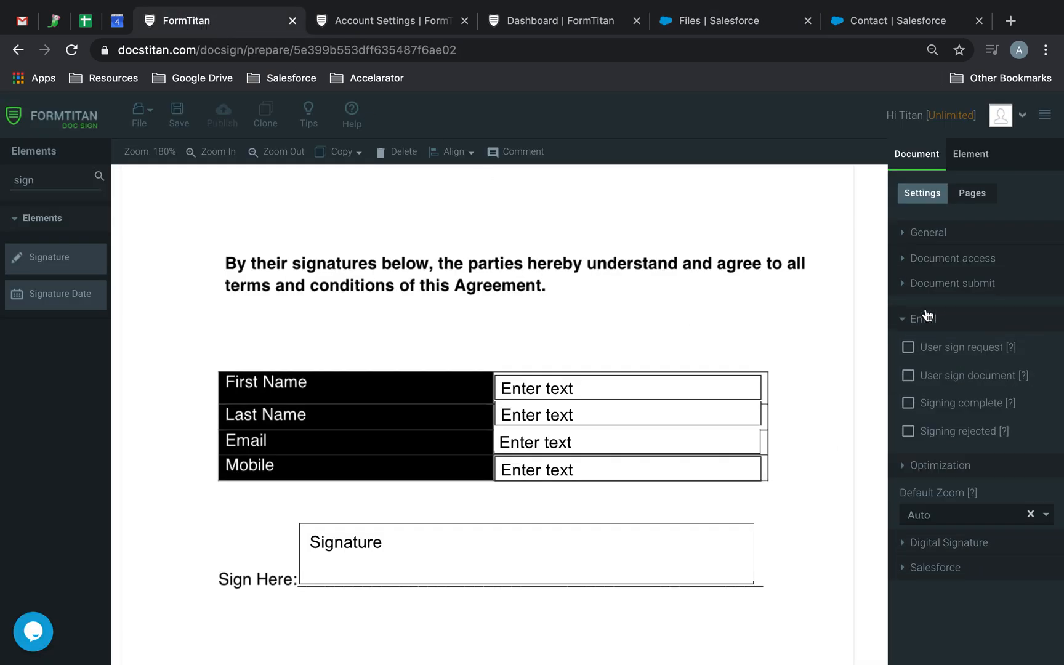
left_click(937, 234)
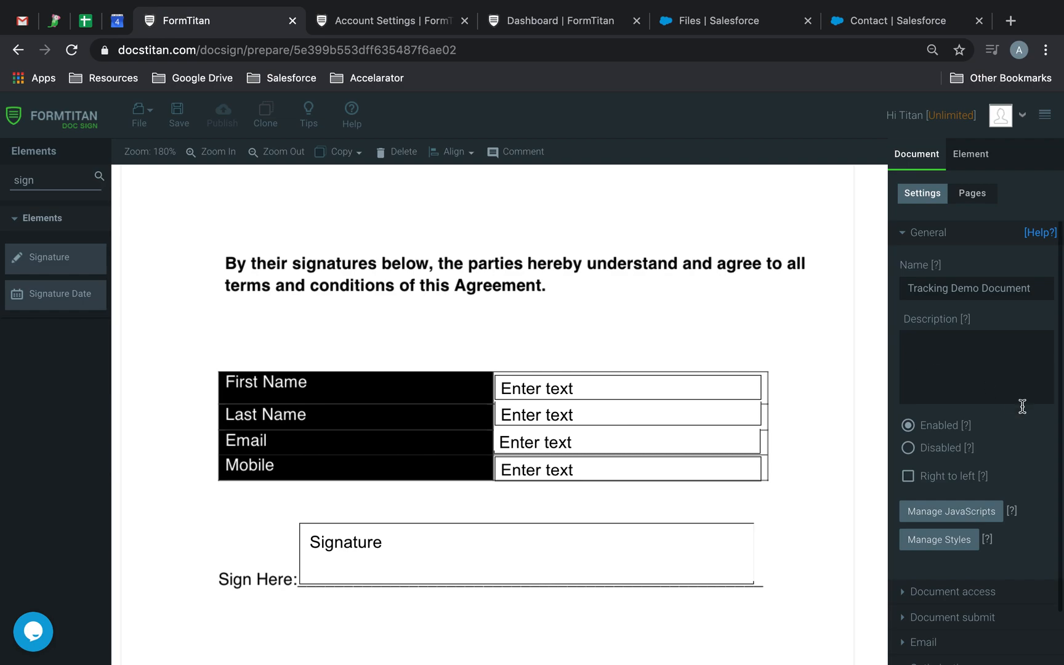
left_click(955, 595)
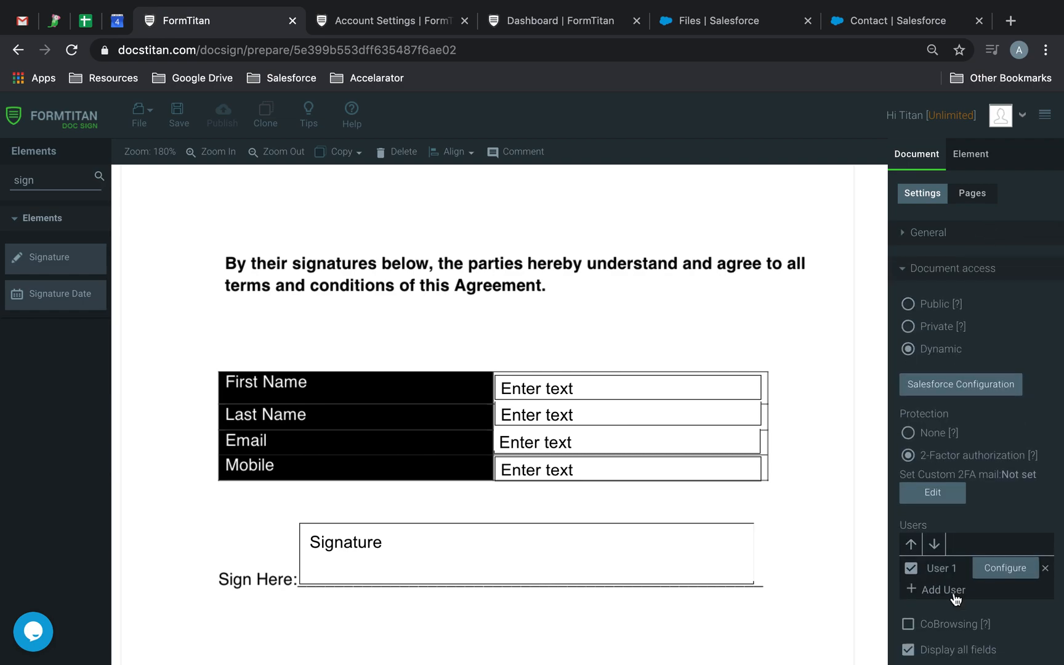
scroll(955, 599, "down", 3)
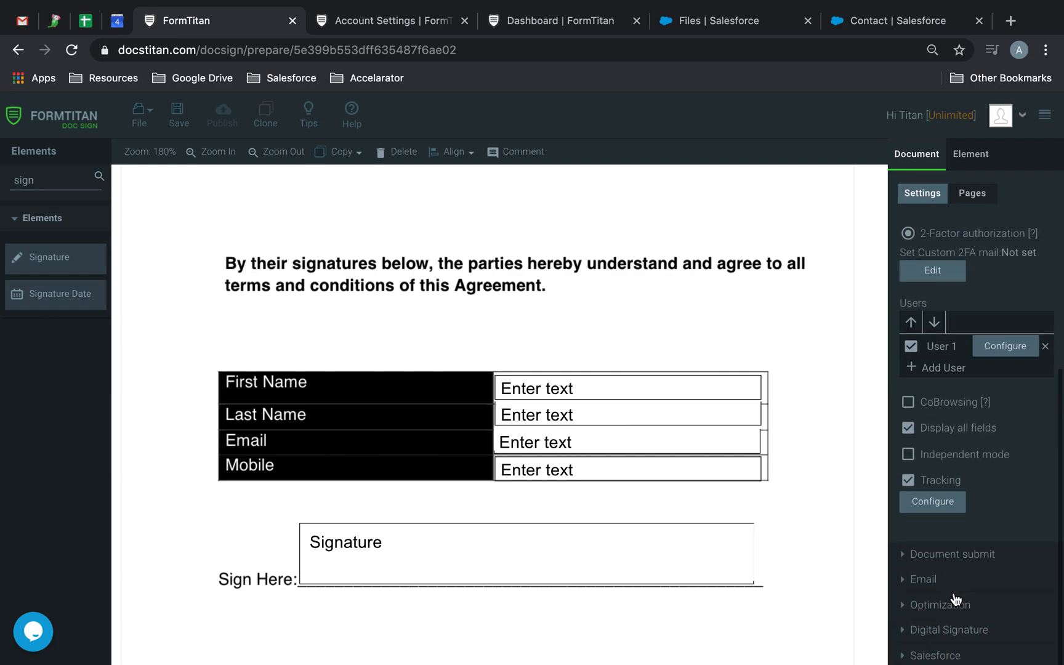
left_click(939, 500)
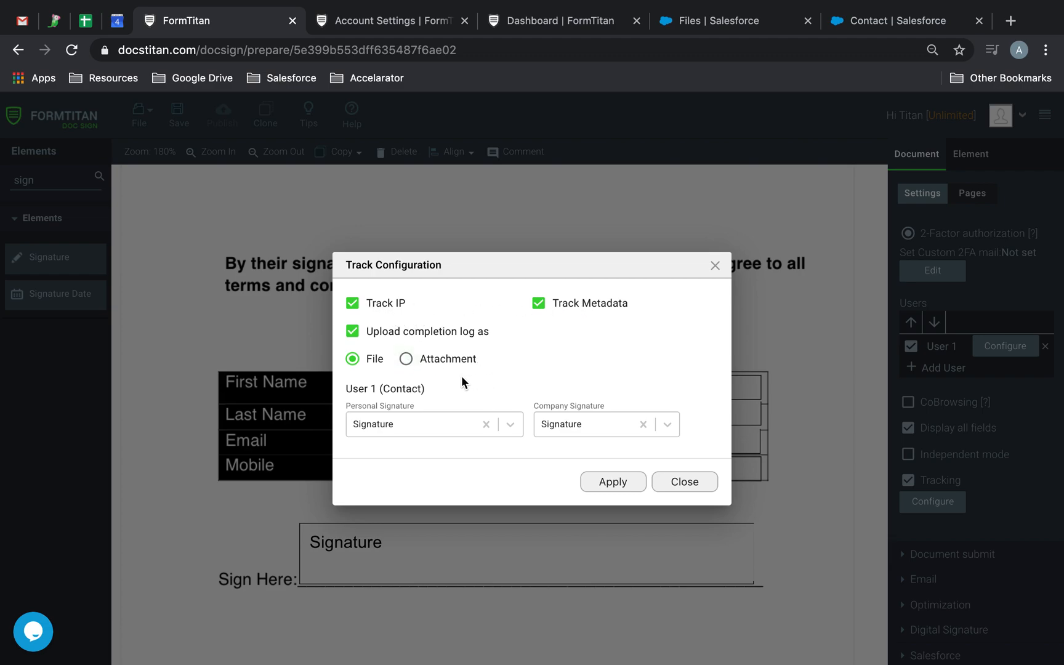
left_click(405, 359)
left_click(350, 362)
left_click(685, 481)
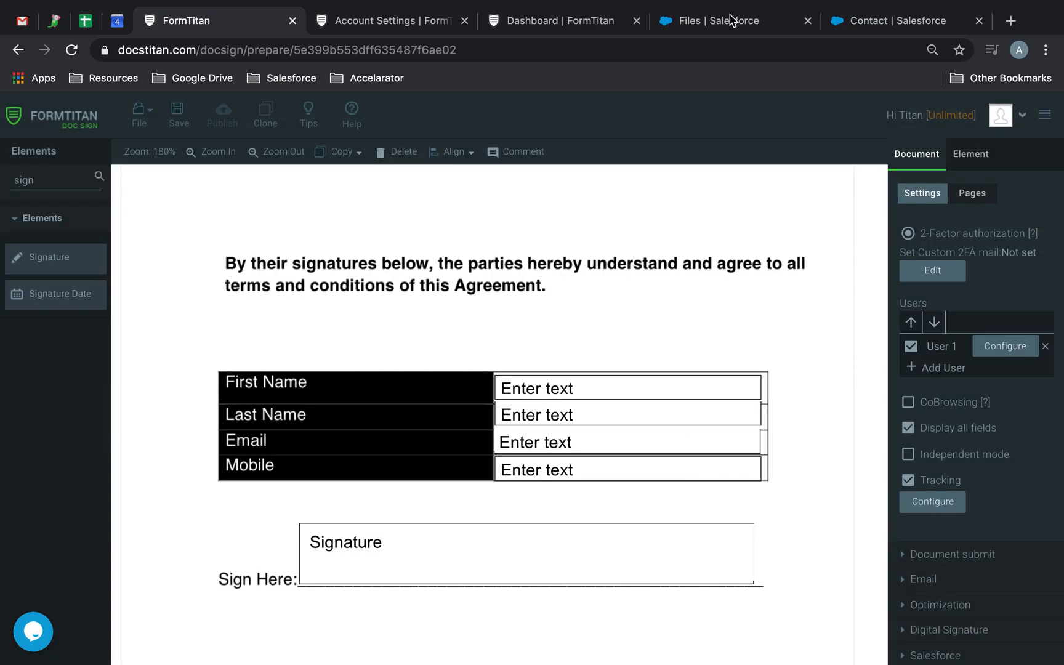
Bring up the Contact object's Page Layouts in Salesforce Setup.
left_click(742, 21)
mouse_move(638, 172)
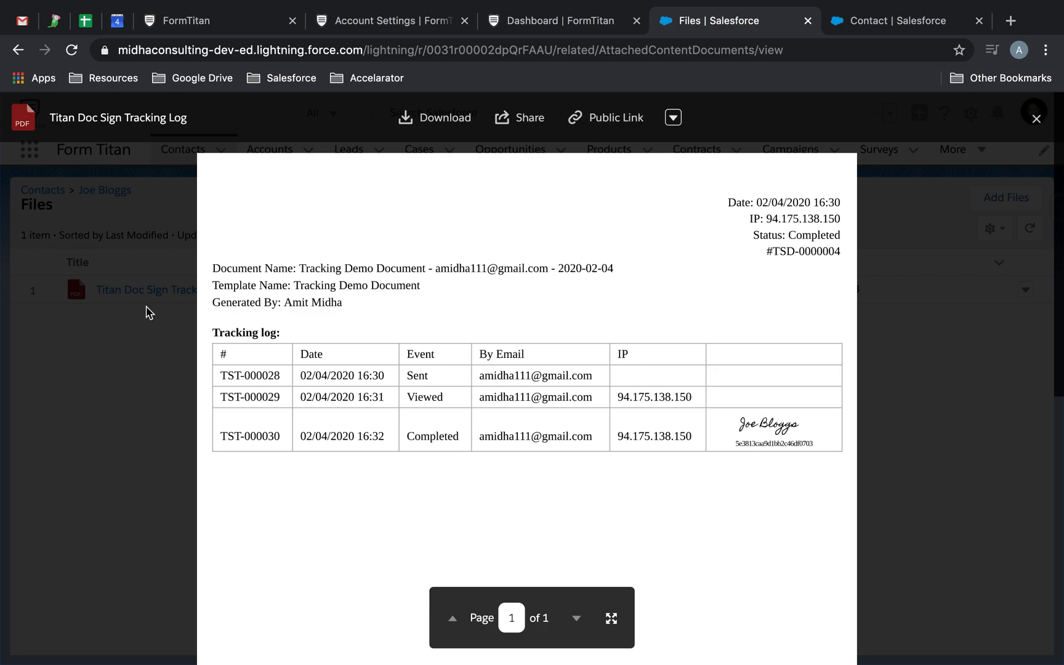
left_click(847, 24)
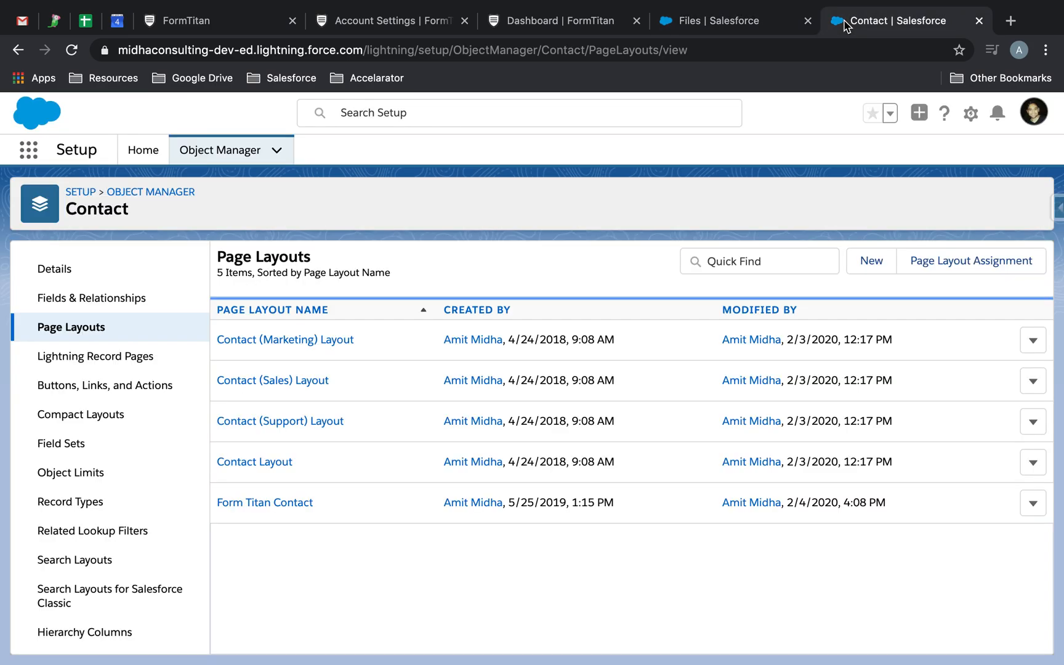